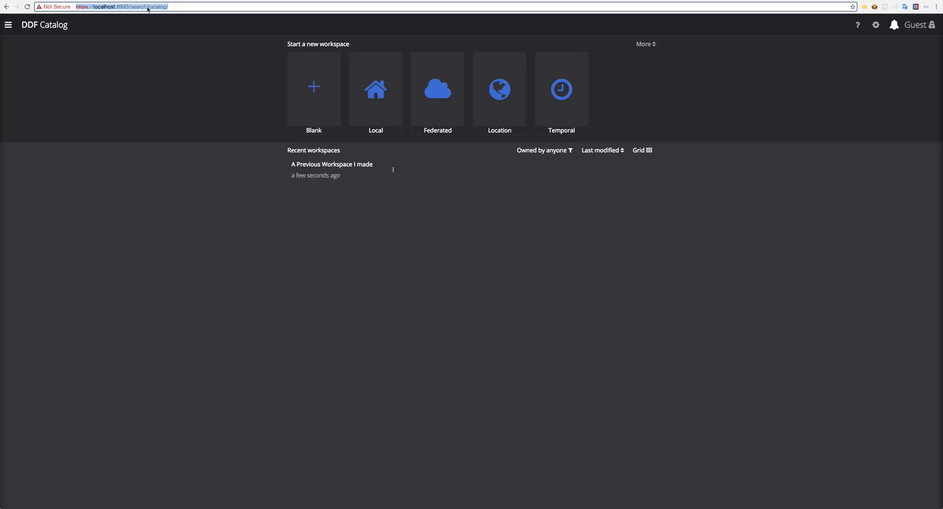
Step: Load the catalog page at localhost:8993/search/catalog/ and view its navigator
text(catalog/)
key(Return)
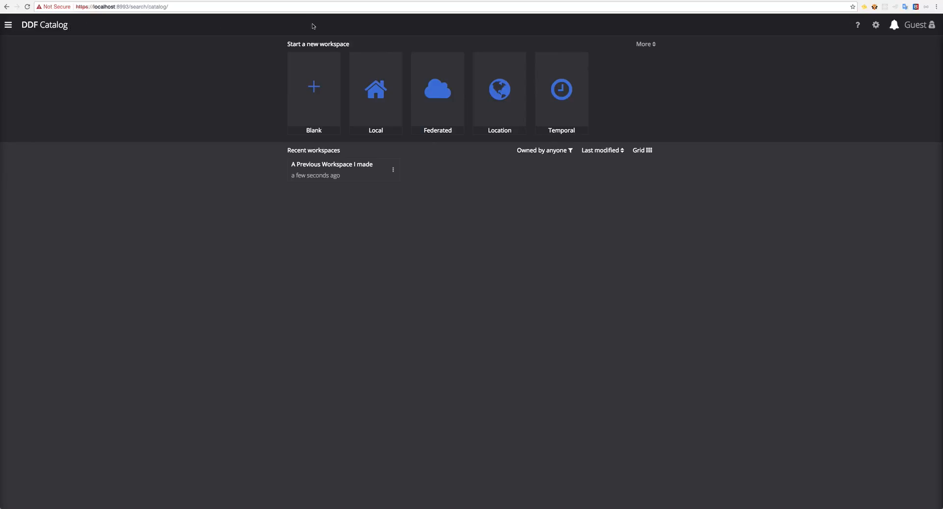
click(9, 26)
click(223, 36)
Step: Turn on the on-screen help hints, view the hint for the navigator, and dismiss the help
click(860, 24)
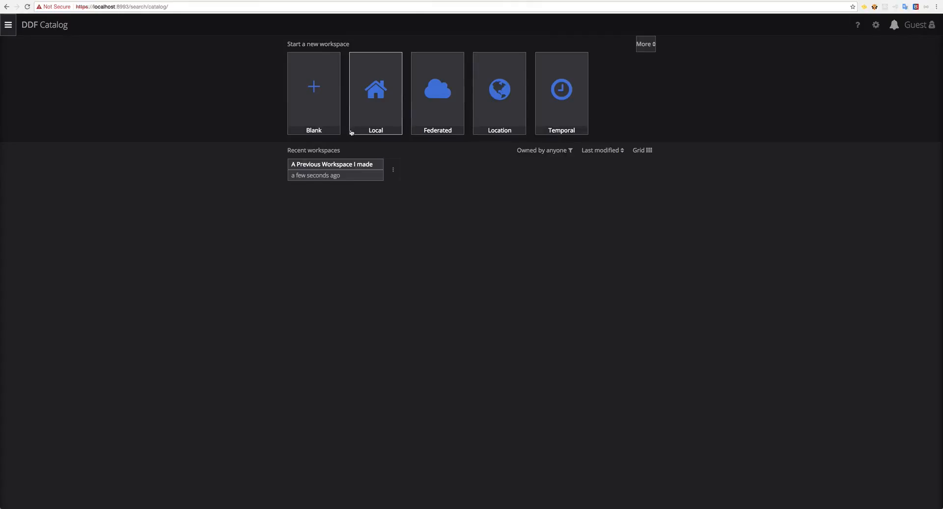
mouse_move(14, 34)
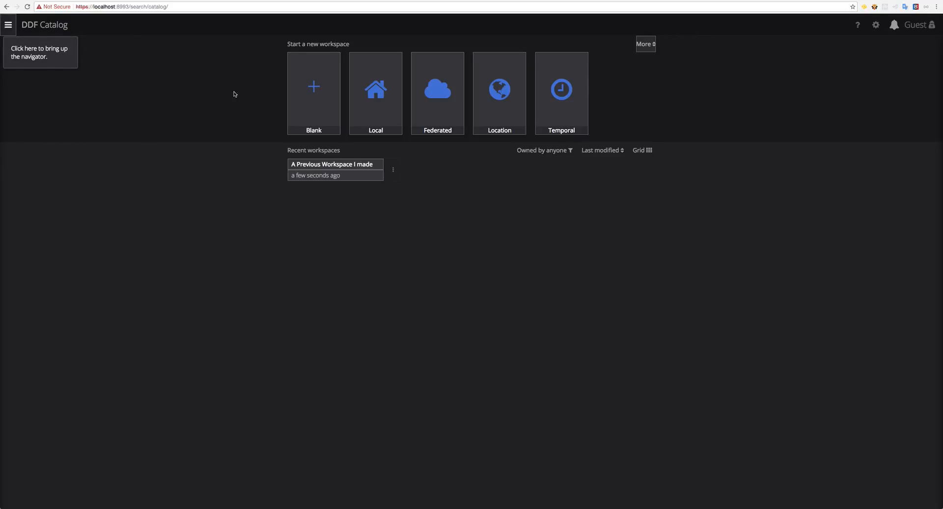
click(180, 88)
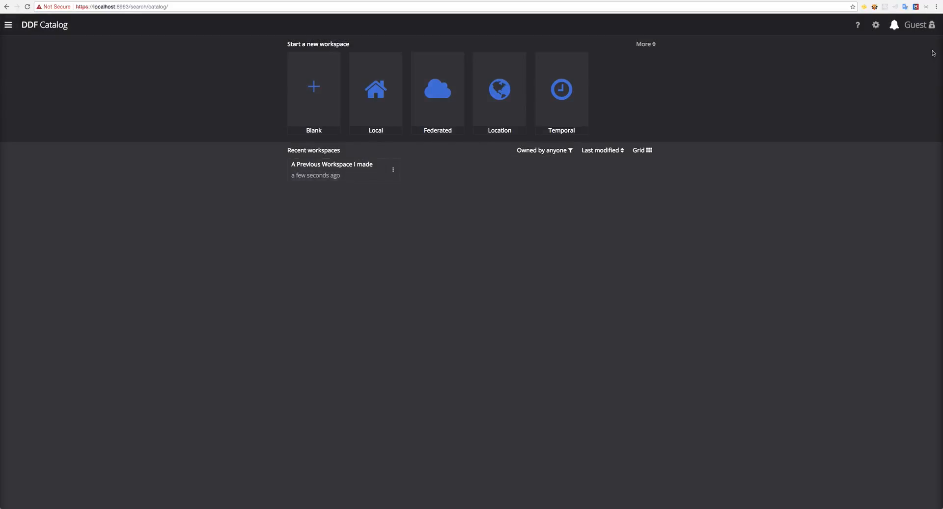
Step: Try an interface zoom of 81% in the theme settings and restore it to 100%
click(875, 29)
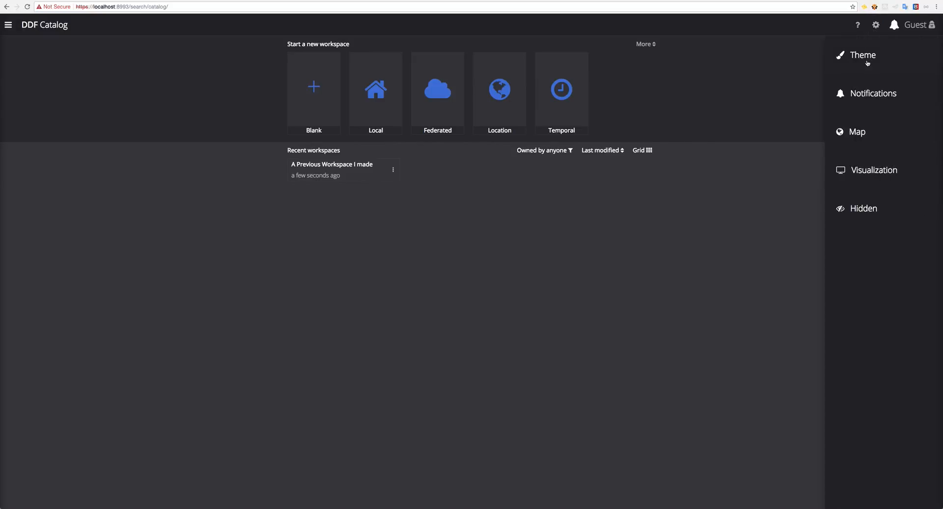
click(877, 75)
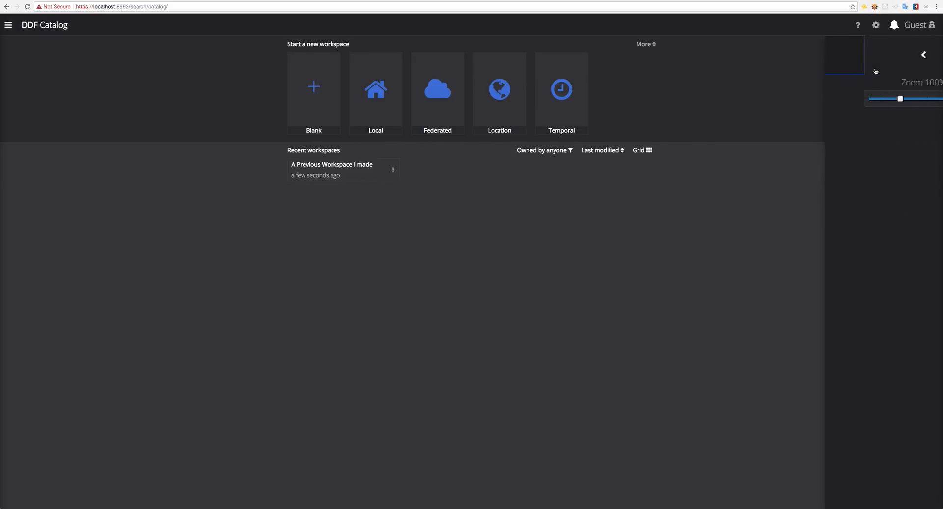
drag(861, 99, 850, 99)
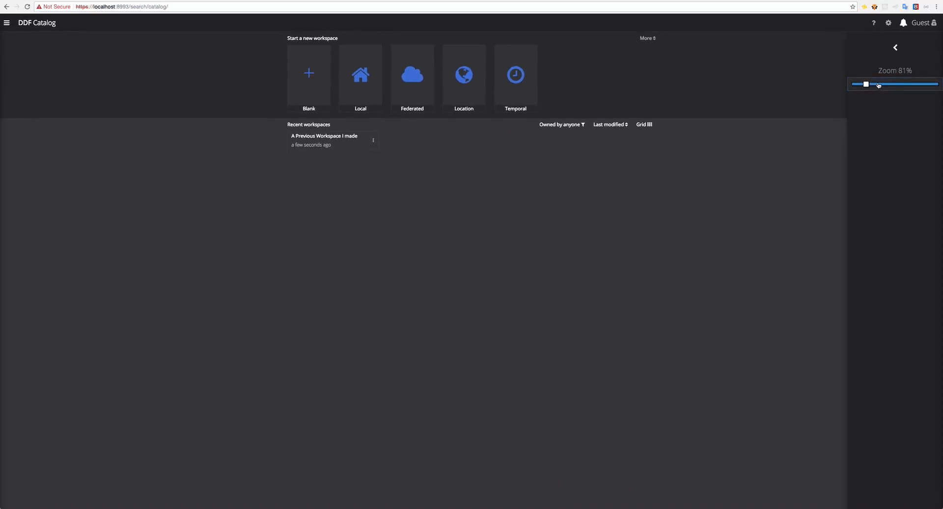
click(877, 85)
click(884, 55)
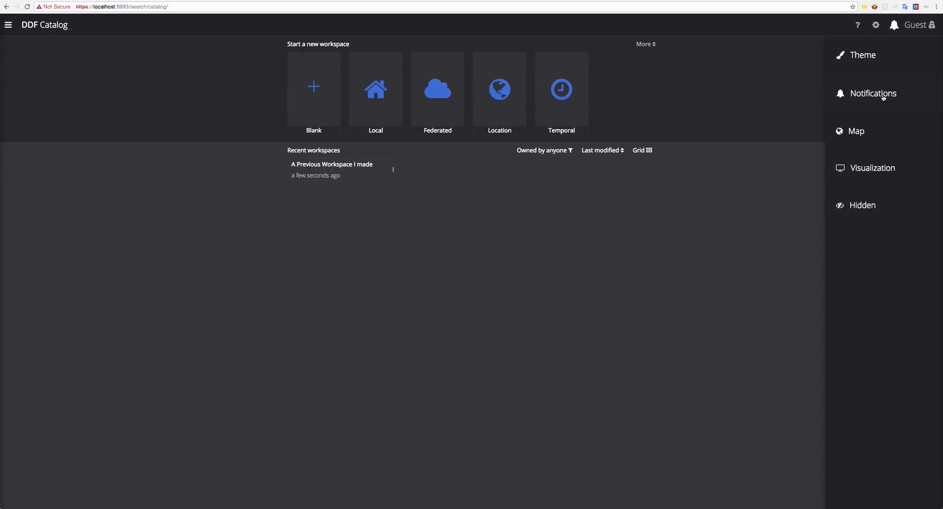
Step: Review the persistence and expiry settings for notifications and the OSM layer's transparency in the map settings
click(889, 93)
click(875, 103)
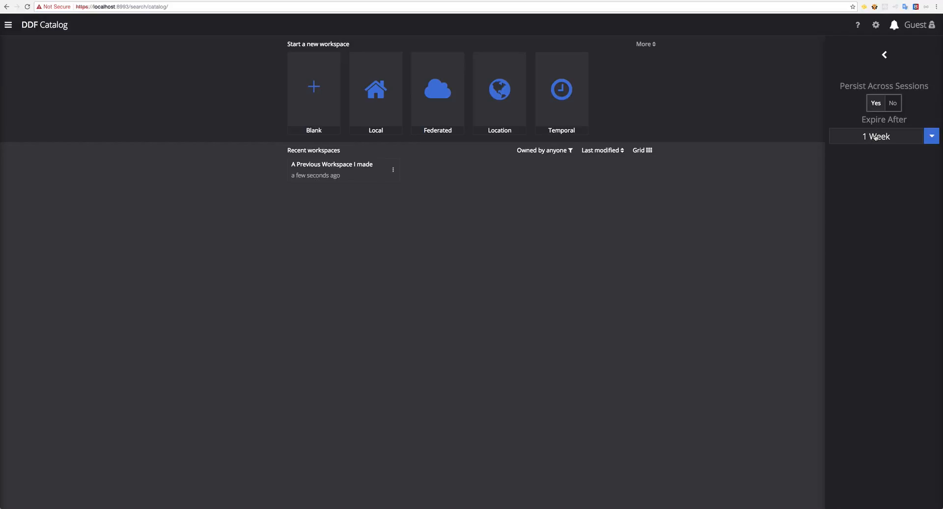
click(872, 67)
click(869, 138)
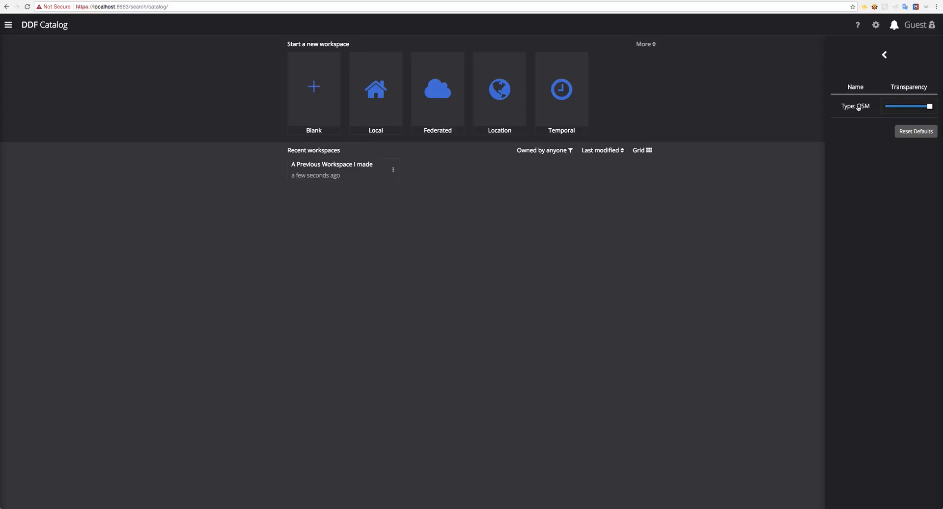
mouse_move(929, 106)
mouse_down()
mouse_move(915, 106)
mouse_move(930, 106)
mouse_up()
click(883, 55)
Step: Review the visualization settings and the list of hidden items, and close the settings
click(877, 171)
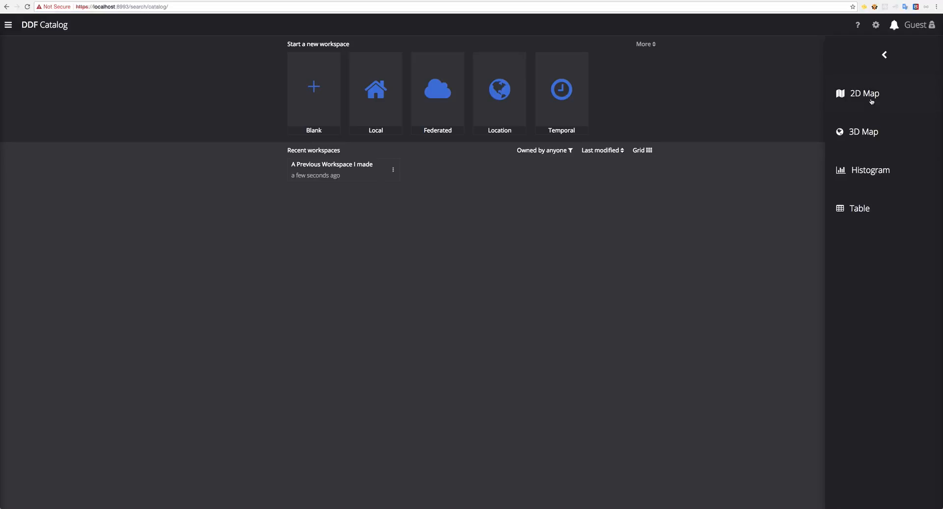
click(870, 63)
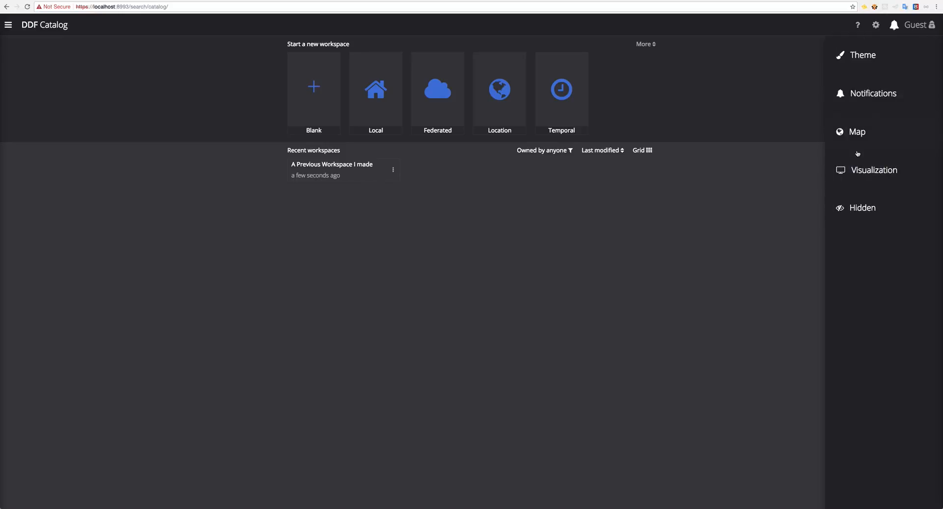
click(867, 207)
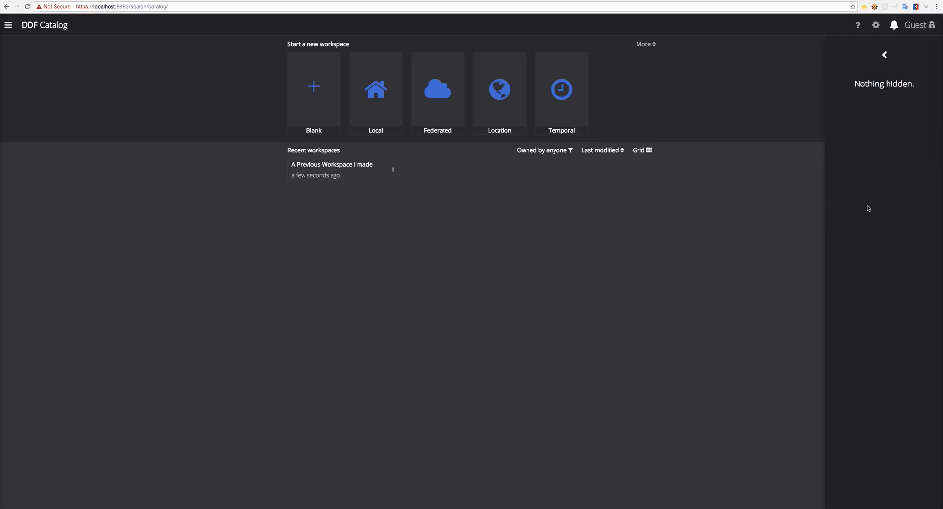
click(886, 68)
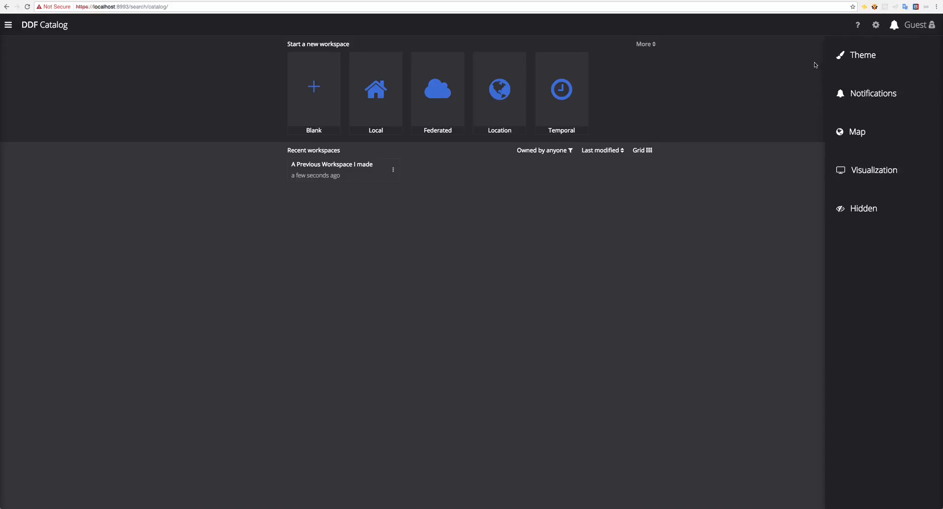
click(772, 67)
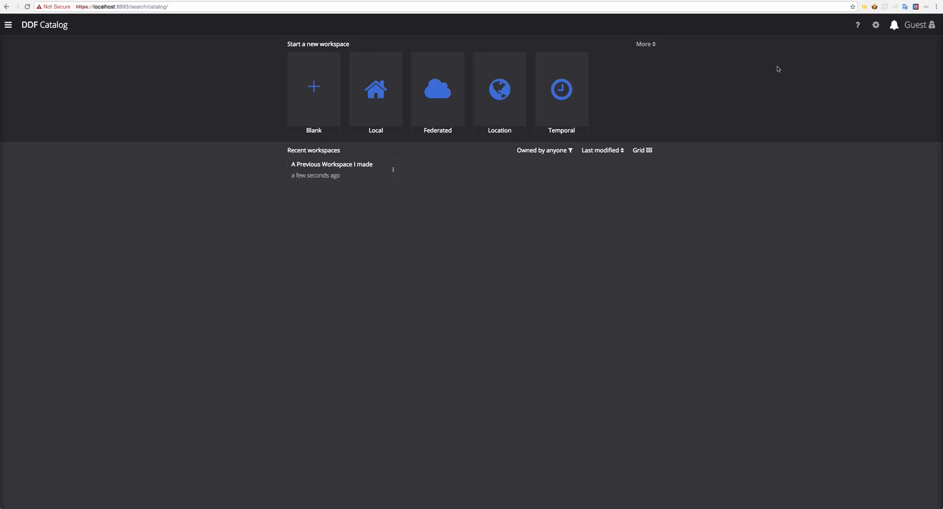
Step: View today's notifications, including the upload progress entry, and close the list
click(894, 27)
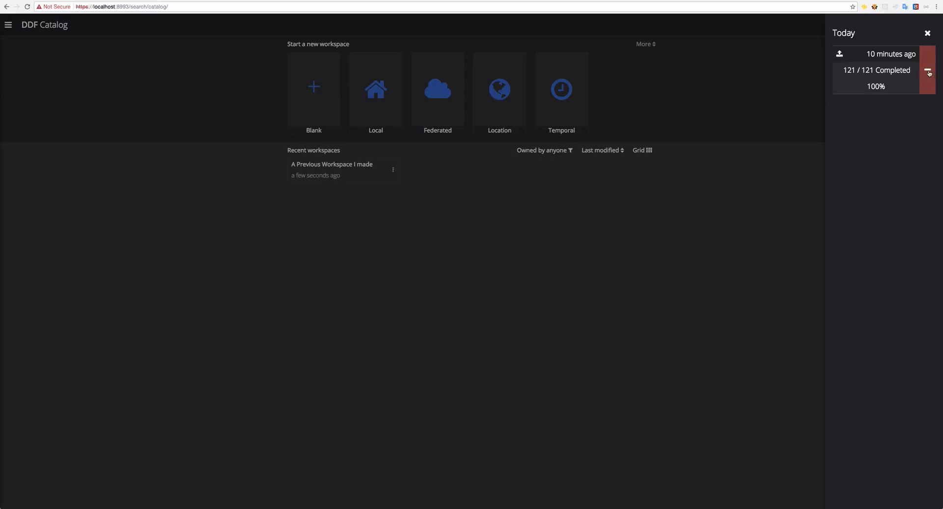
click(927, 35)
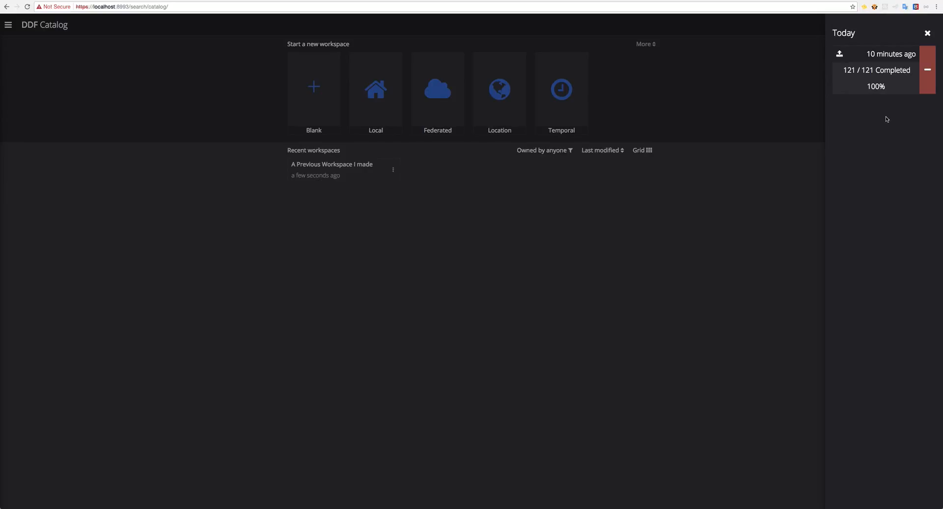
click(805, 120)
Step: Check again whether notifications persist across sessions and when they expire
click(875, 25)
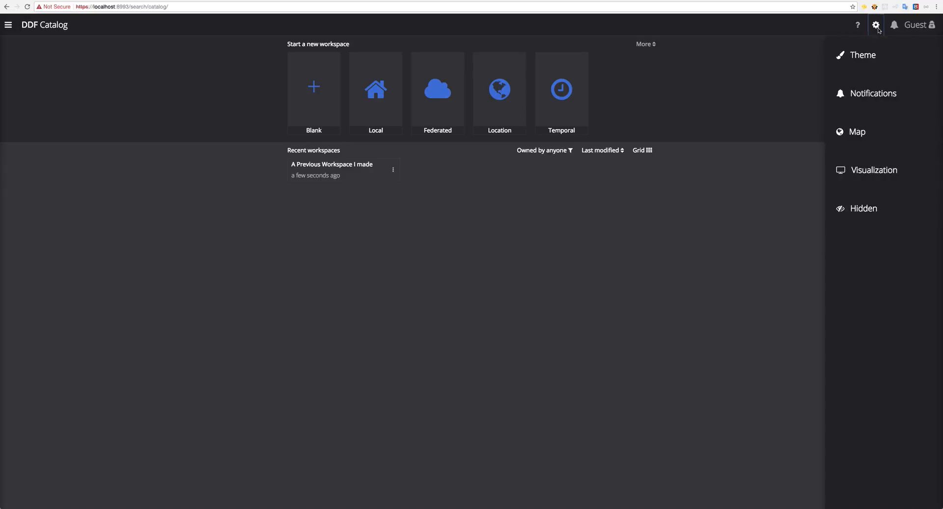
click(885, 106)
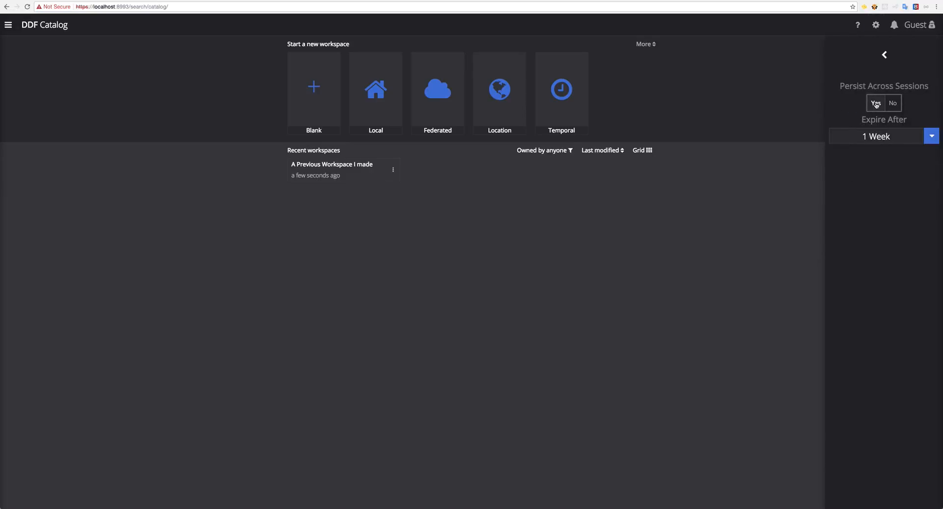
click(884, 55)
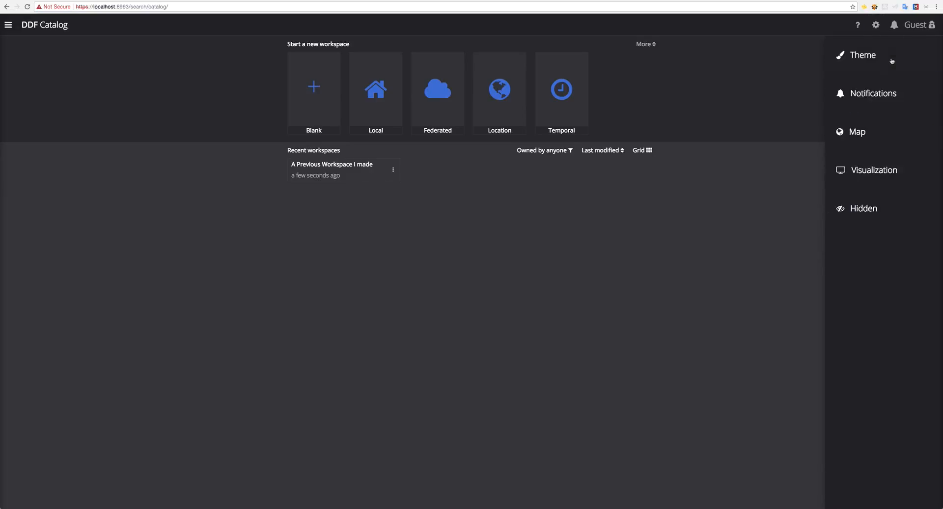
click(811, 64)
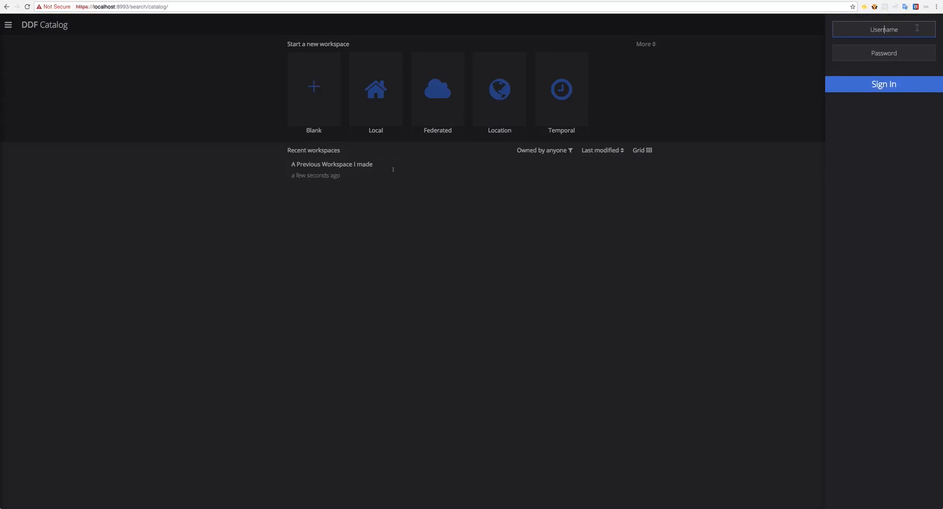
Step: View the sign-in form for the guest account and the list of settings categories, leaving both unchanged
click(916, 25)
click(793, 84)
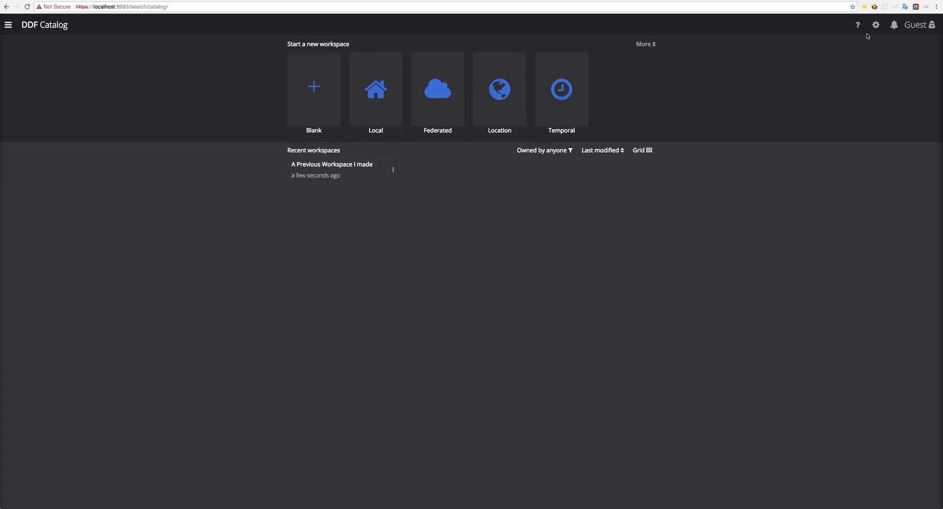
click(875, 25)
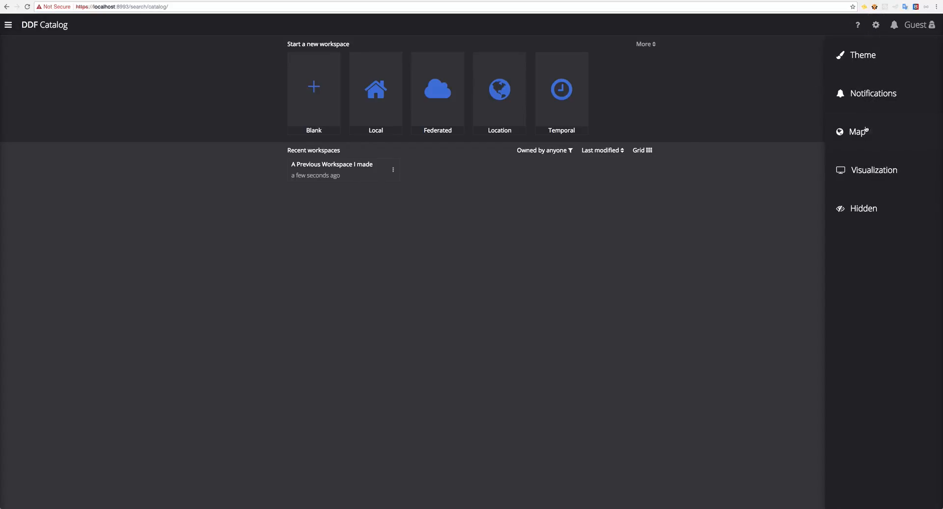
click(807, 168)
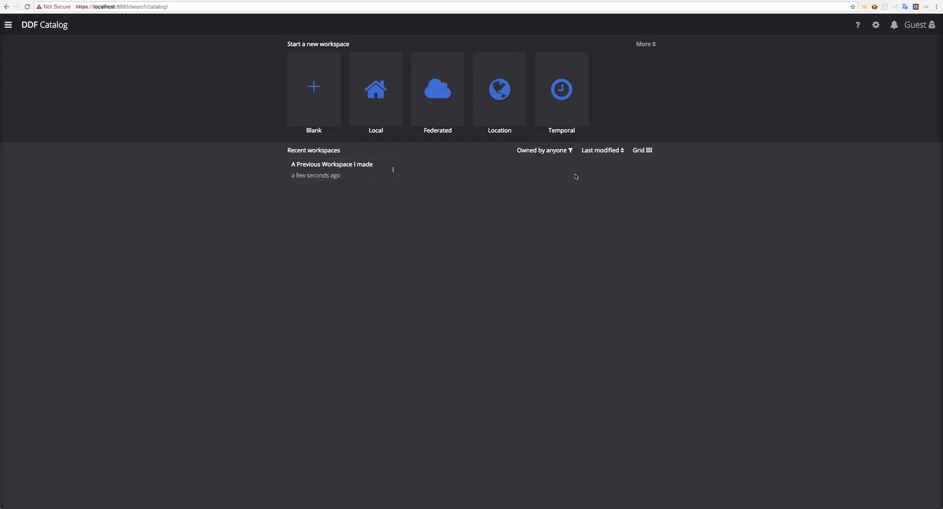
Step: View the sort options for the recent workspaces, try the other display layout, and restore the grid
click(602, 150)
click(647, 152)
click(647, 153)
click(640, 187)
click(648, 153)
click(641, 171)
Step: View the actions available for the workspace "A Previous Workspace I made"
click(393, 170)
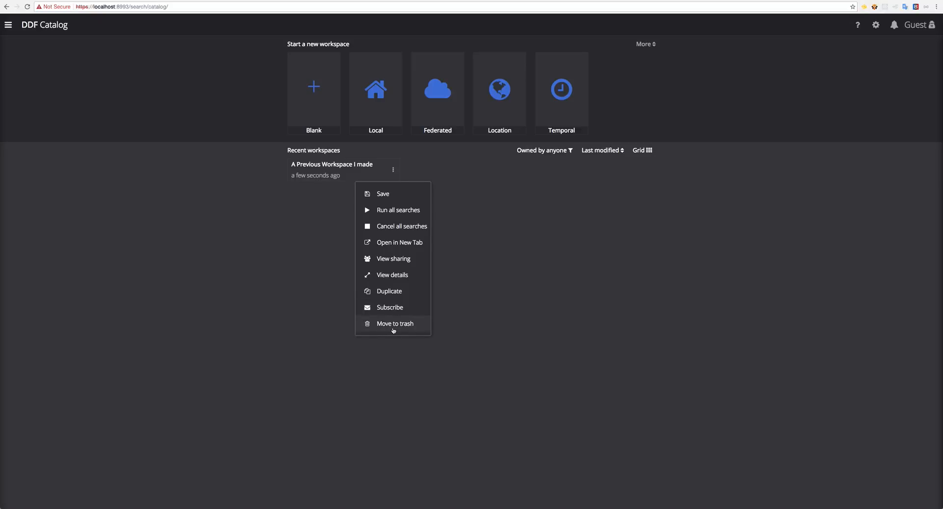
click(470, 271)
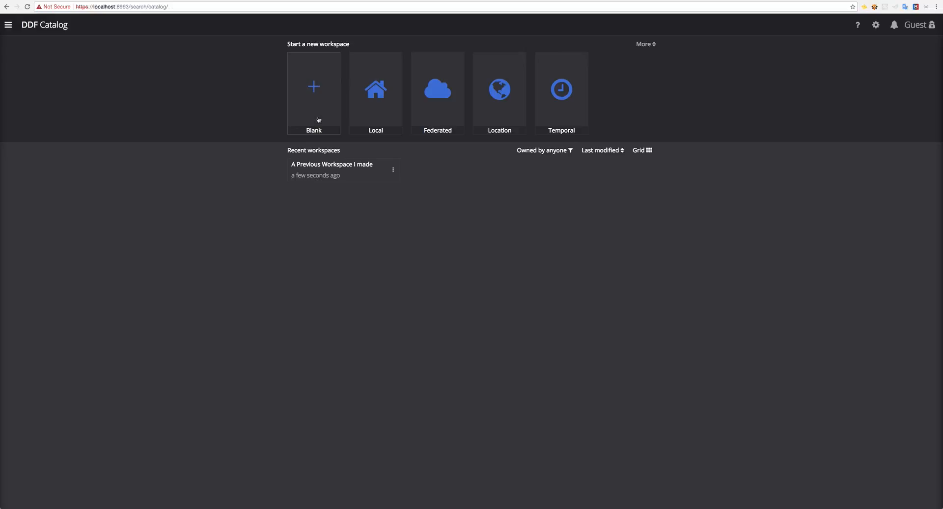
Step: Create a blank workspace and reload it from its own URL
click(319, 119)
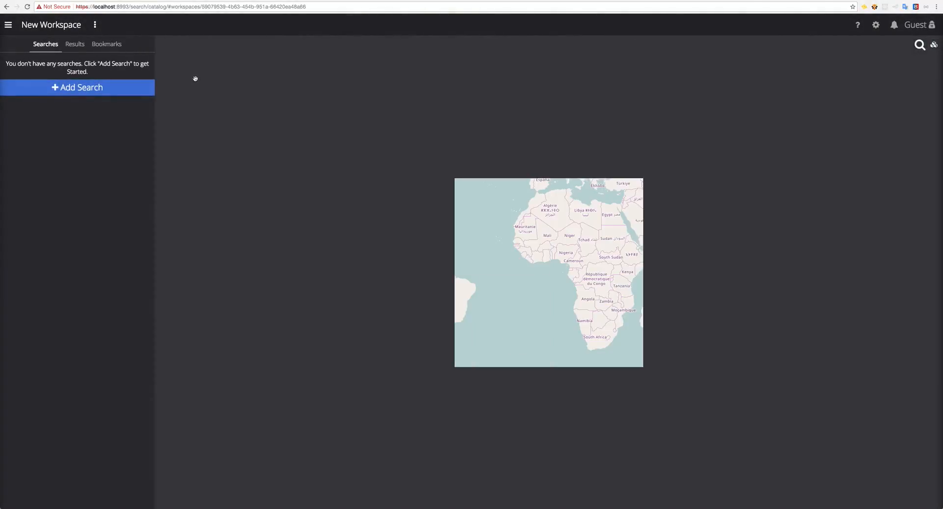
click(204, 7)
click(206, 7)
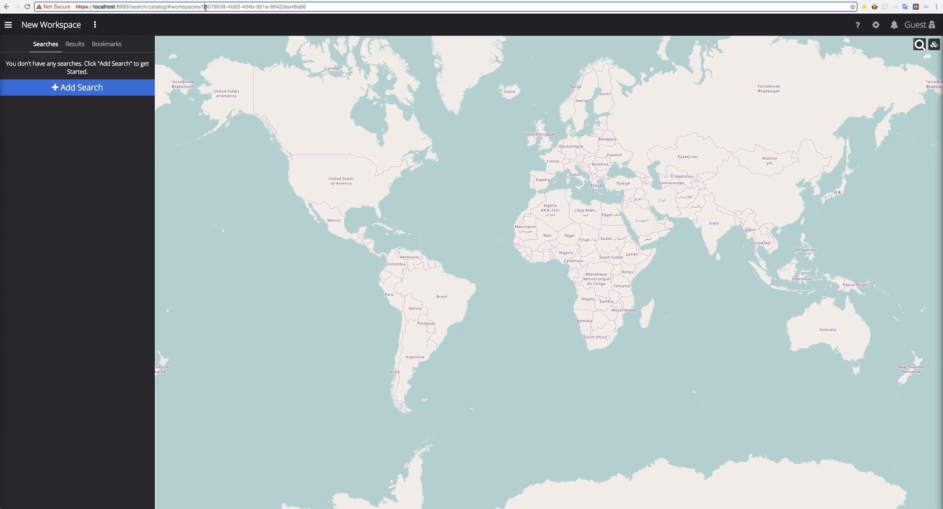
key(Return)
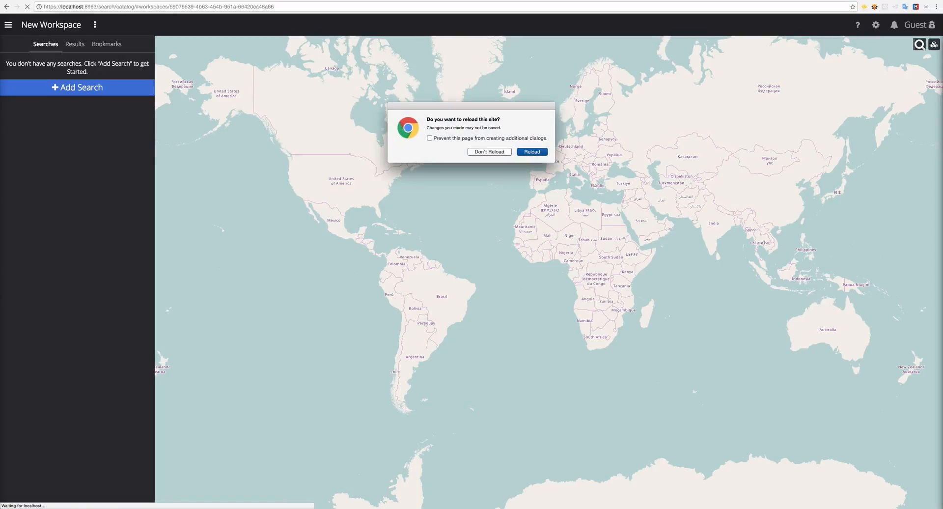
key(Return)
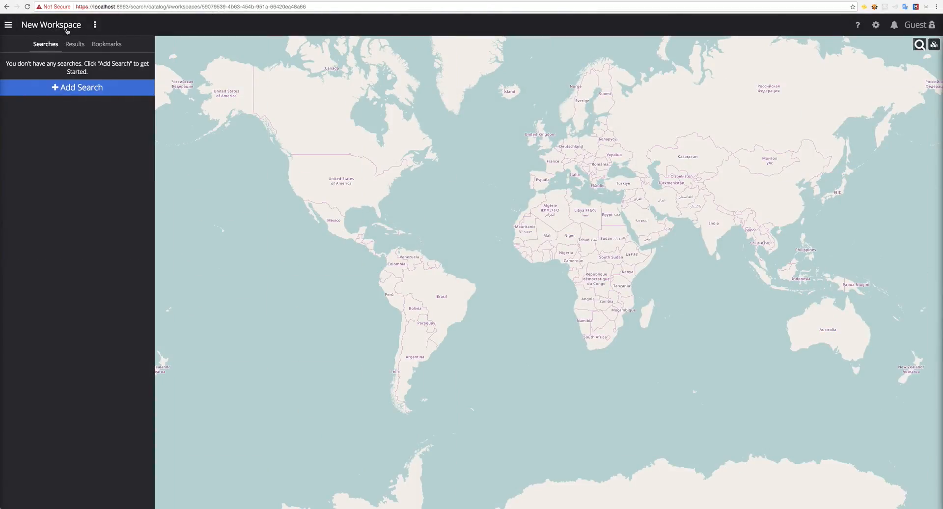
Step: Rename the new workspace "My Custom Workspace For Cool Things"
click(31, 26)
drag(86, 26, 21, 26)
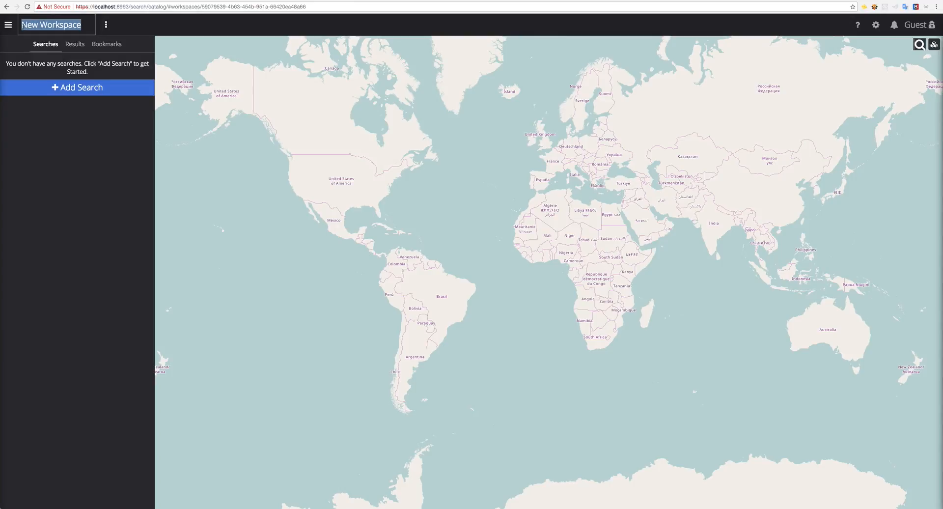
text(My Custom)
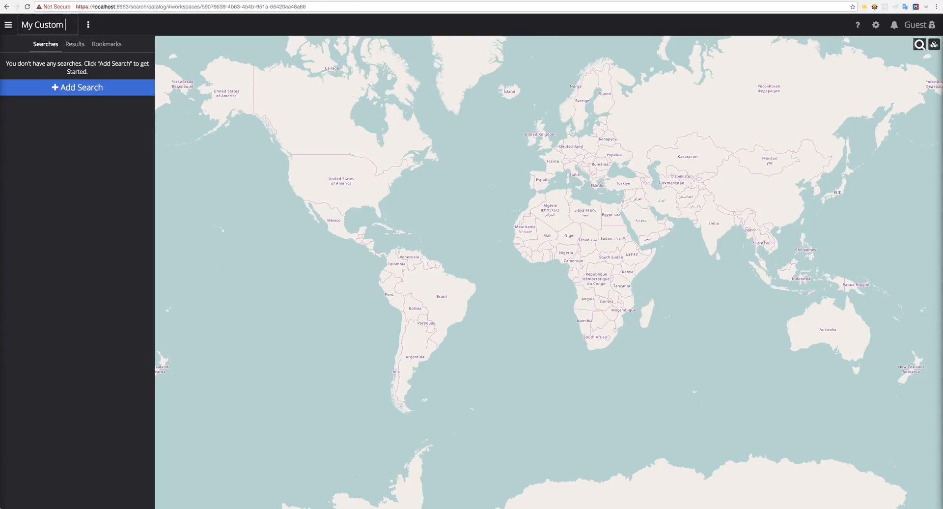
text( Workspace For Cool Things)
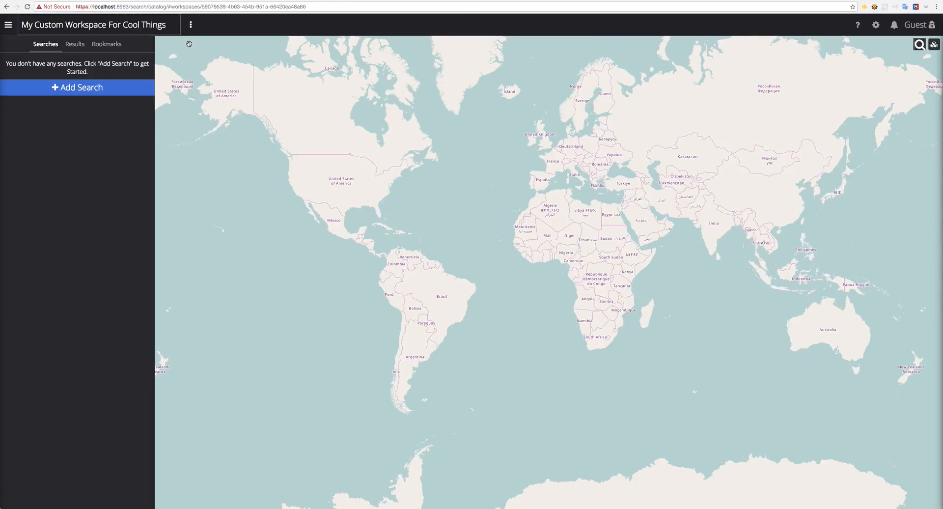
key(Return)
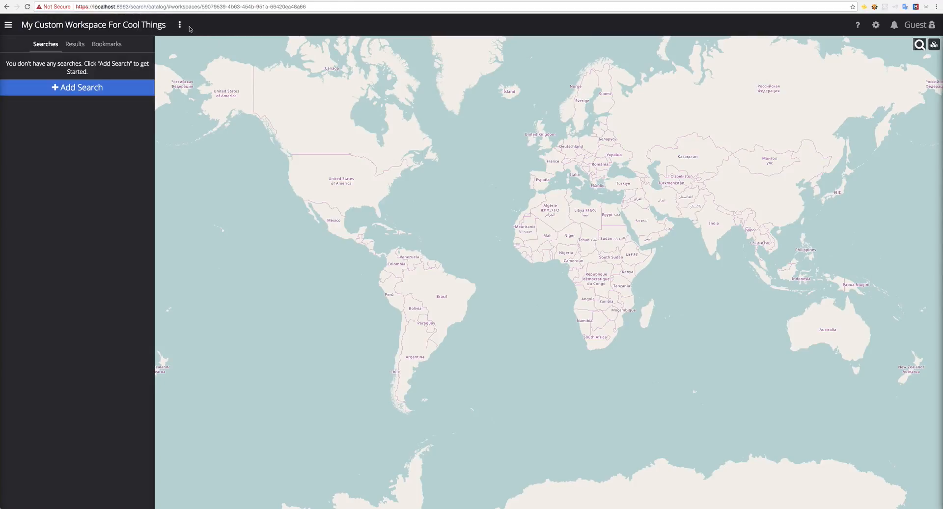
Step: Save the workspace, and change its title to "My Custom Workspace For Cool Thingssss"
click(181, 26)
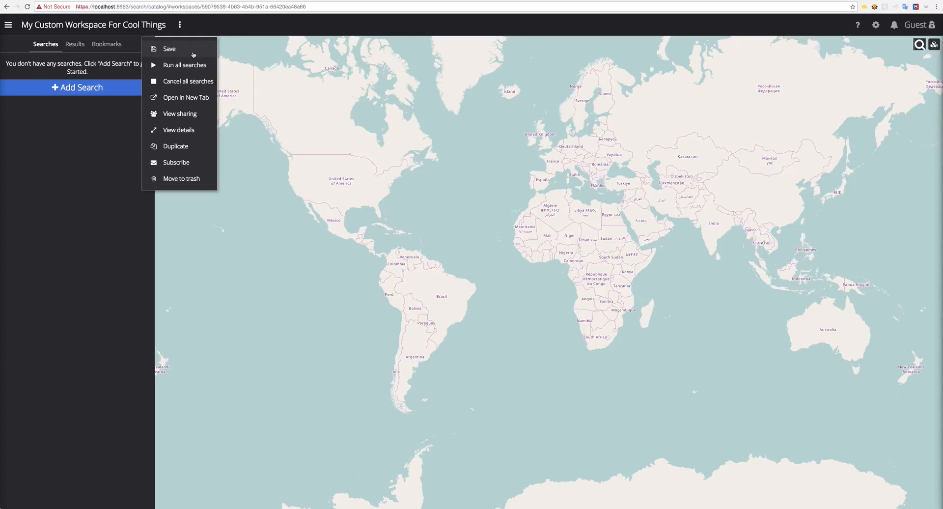
click(193, 54)
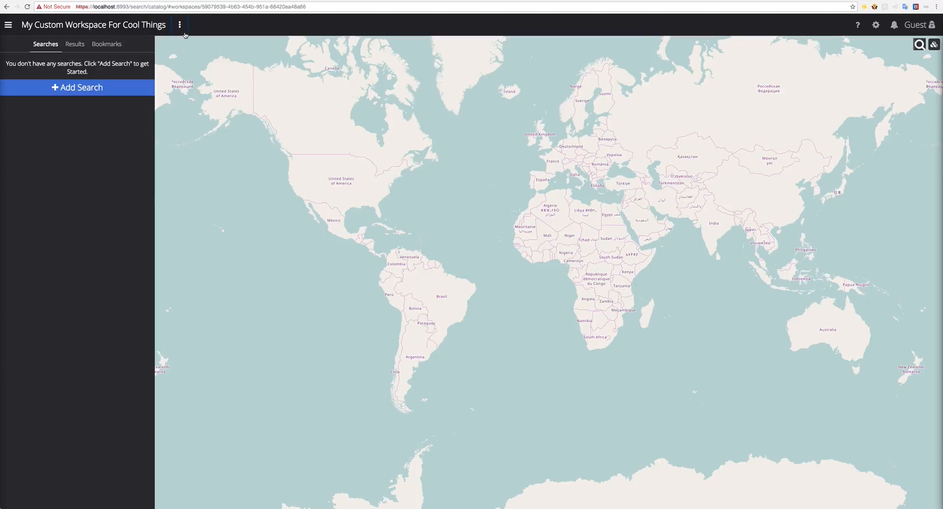
click(166, 25)
text(ssss)
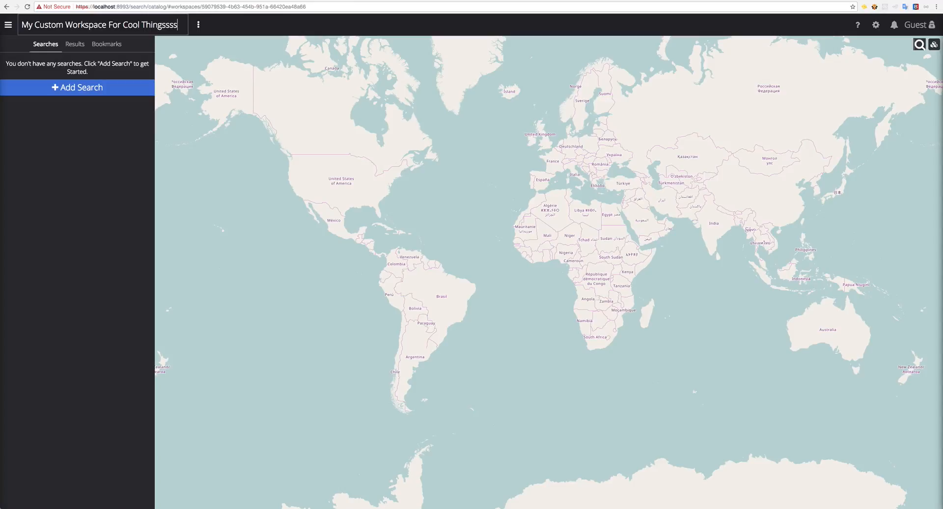
Step: Try to reload the page with the unsaved title, decline the reload, and save the workspace before reloading its URL
key(super+l)
key(Return)
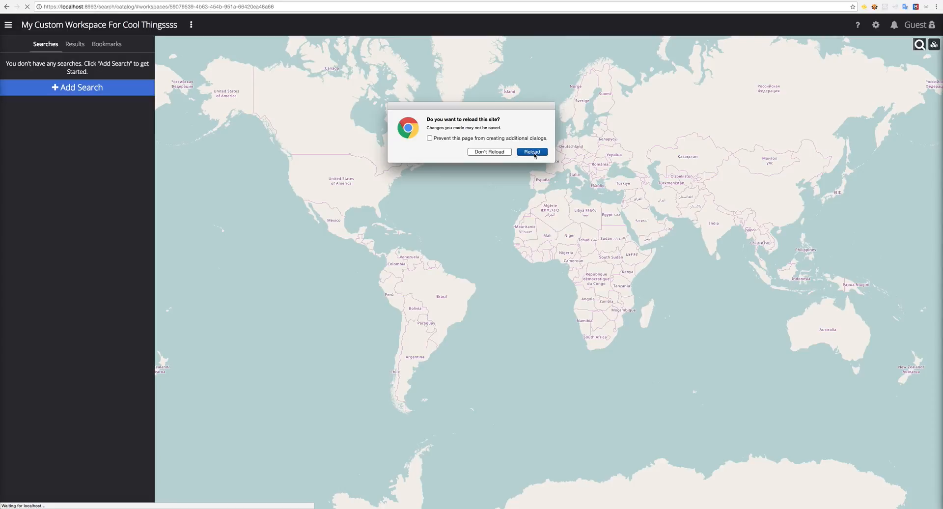
click(501, 151)
click(202, 25)
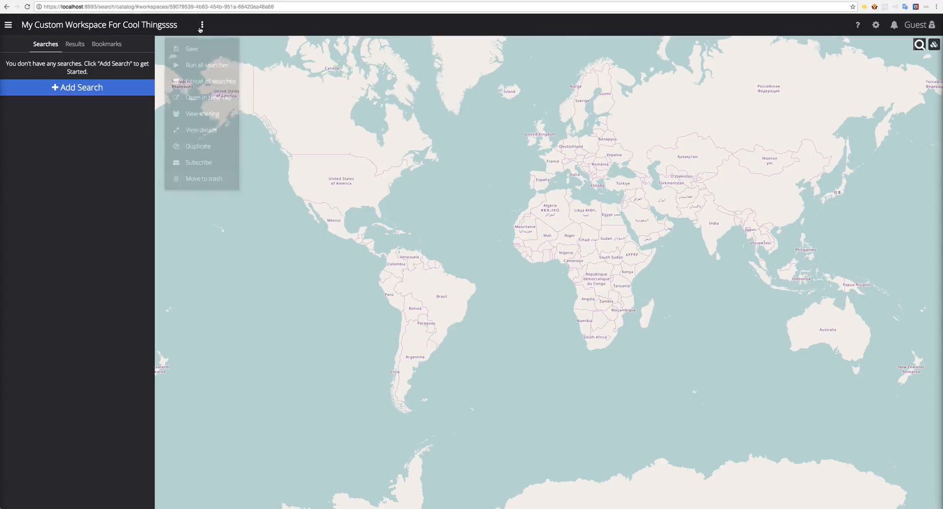
click(209, 9)
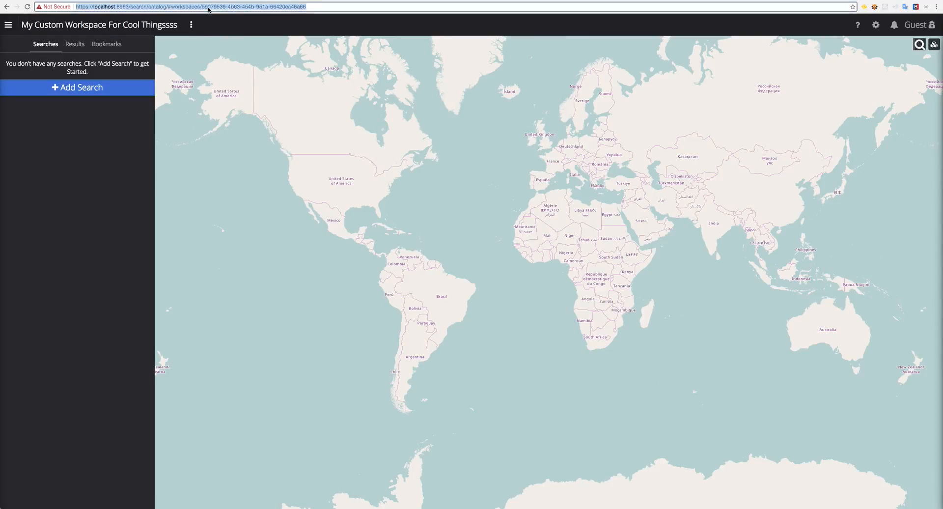
key(Return)
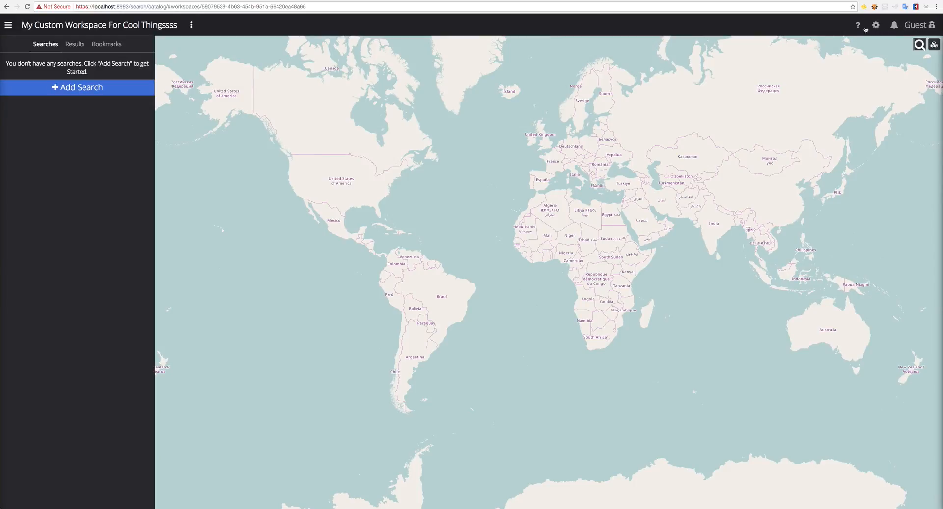
Step: Go to the Workspaces overview and return to the workspace "My Custom Workspace For Cool Thingssss"
click(9, 26)
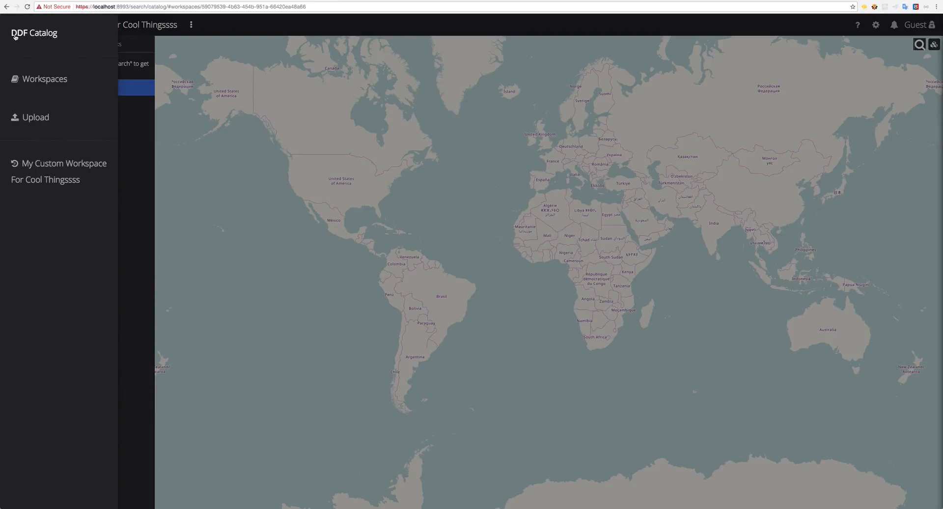
click(63, 82)
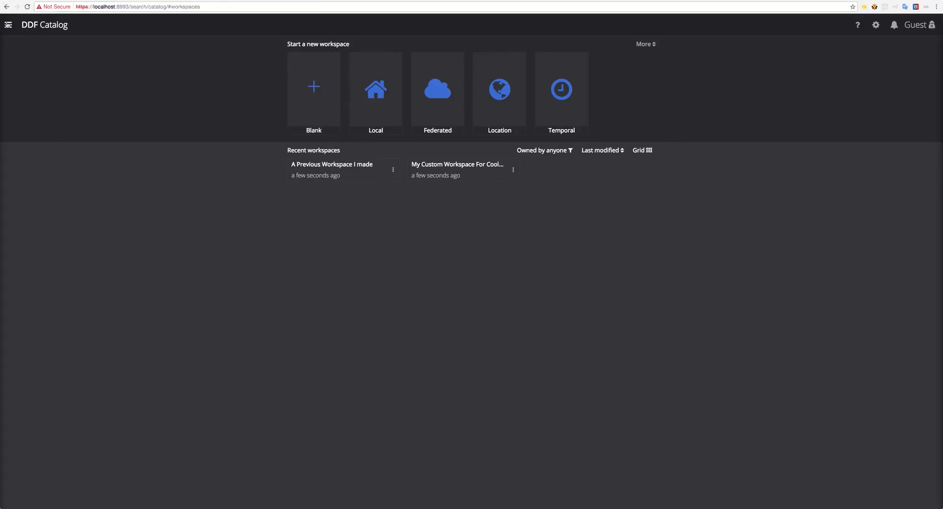
click(7, 24)
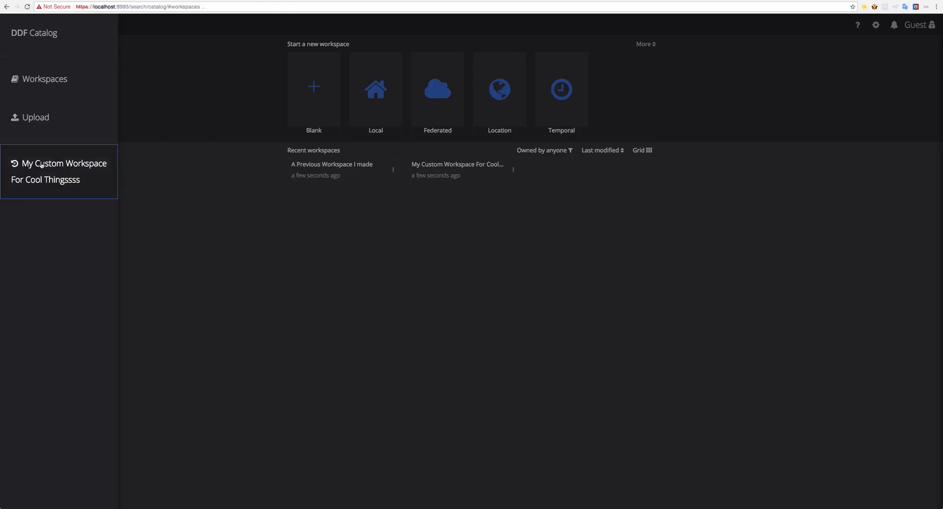
click(42, 165)
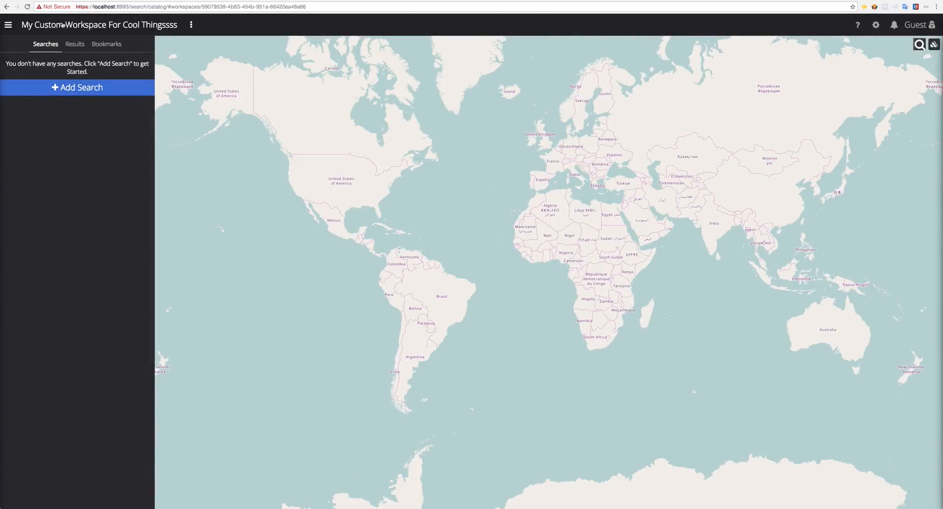
Step: View the actions available for the current workspace and dismiss them without choosing any
click(126, 24)
click(191, 24)
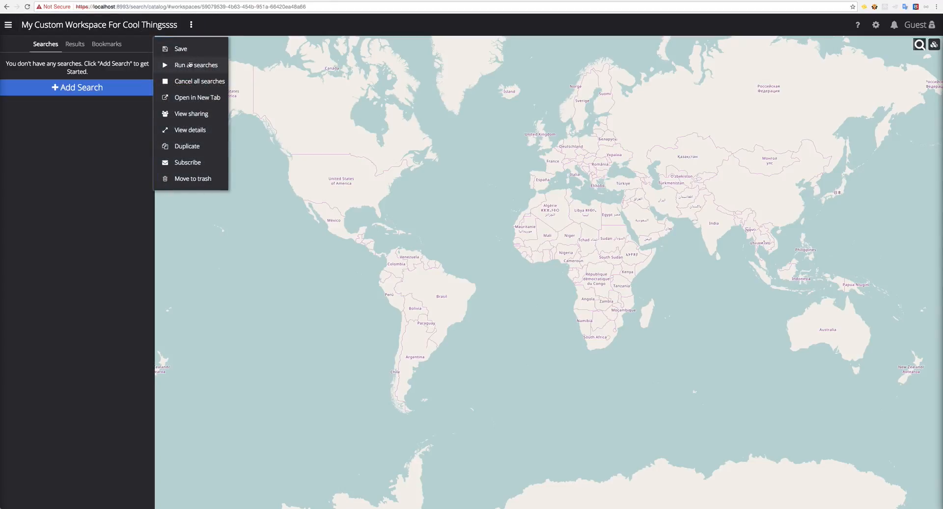
click(320, 99)
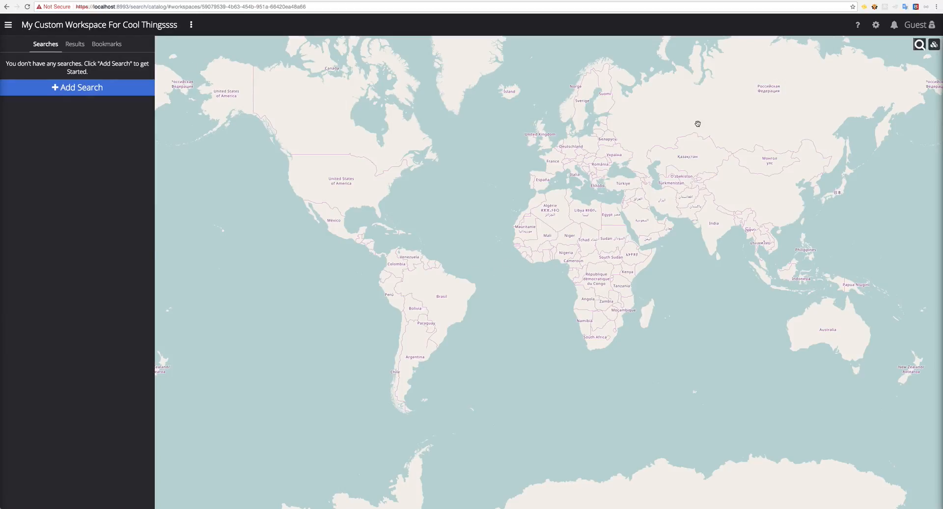
drag(657, 91, 610, 135)
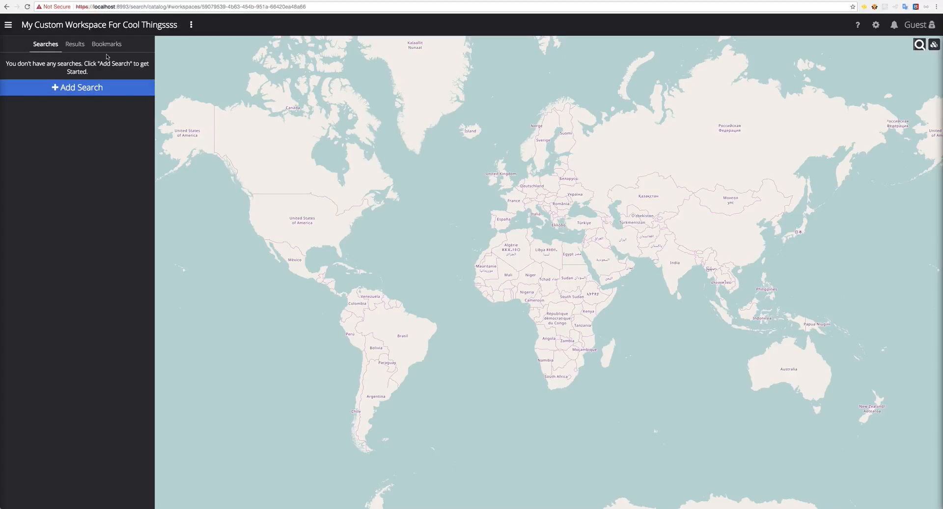
Step: Look at the workspace's results and bookmarks, and return to its searches
click(74, 44)
click(107, 44)
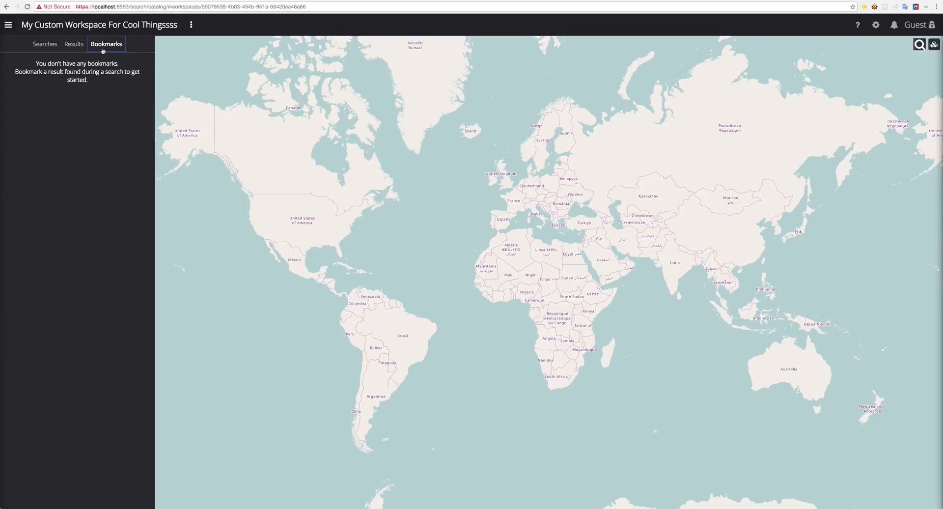
click(79, 46)
click(46, 48)
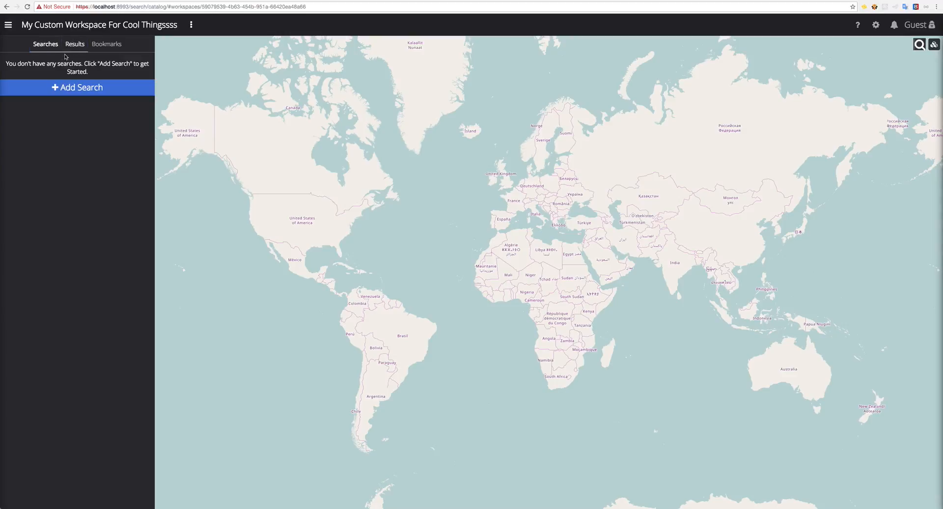
Step: Create and save a search named "Custom Search" with the default criteria
click(69, 89)
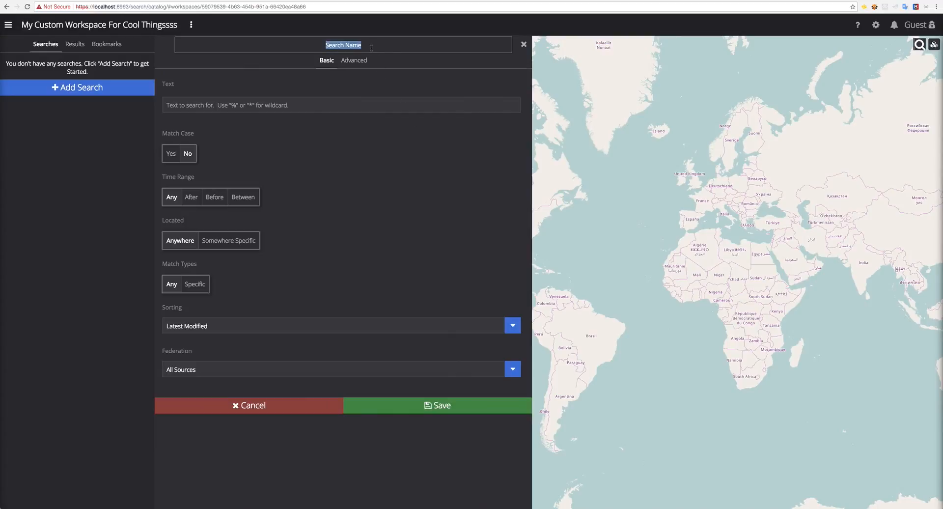
text(Custom Search)
click(369, 90)
click(295, 105)
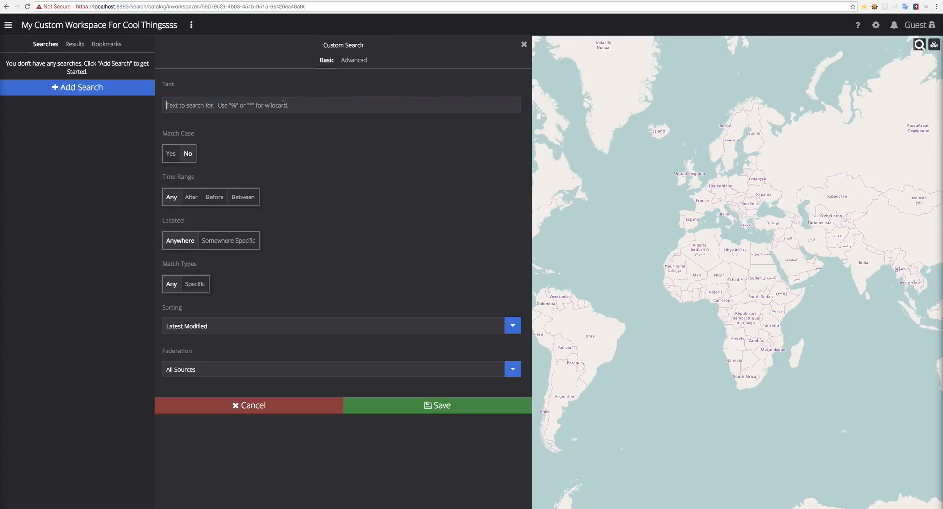
click(432, 404)
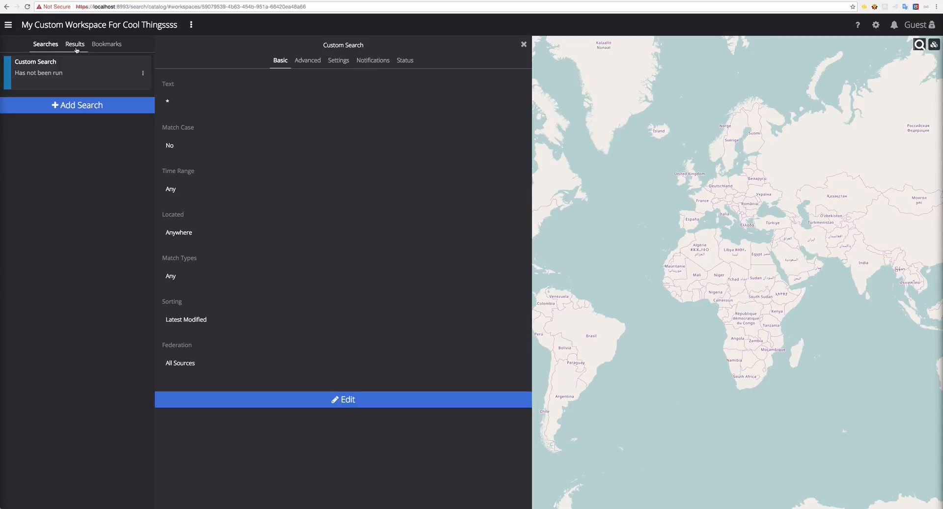
Step: View the results of "Custom Search" and delete the search
click(79, 64)
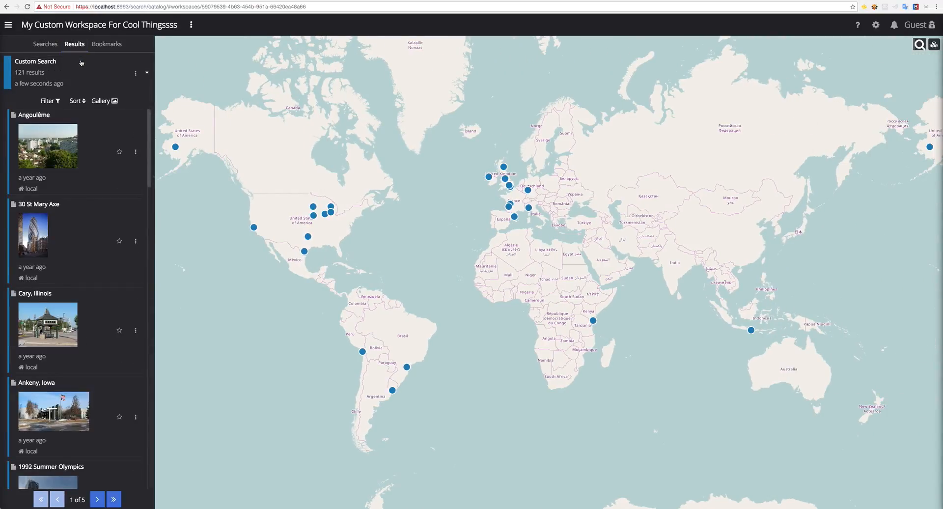
click(135, 73)
click(131, 134)
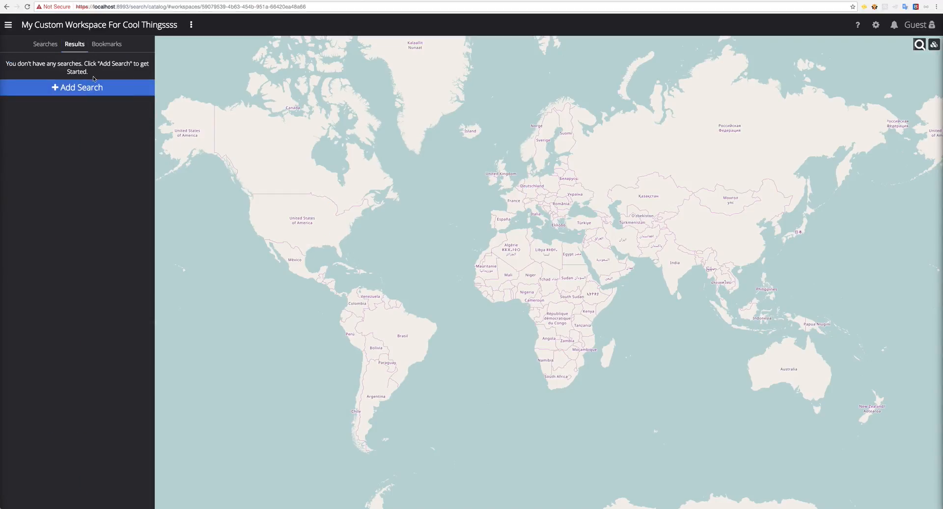
Step: Add and save a search with the default name and criteria, and close its details
click(111, 88)
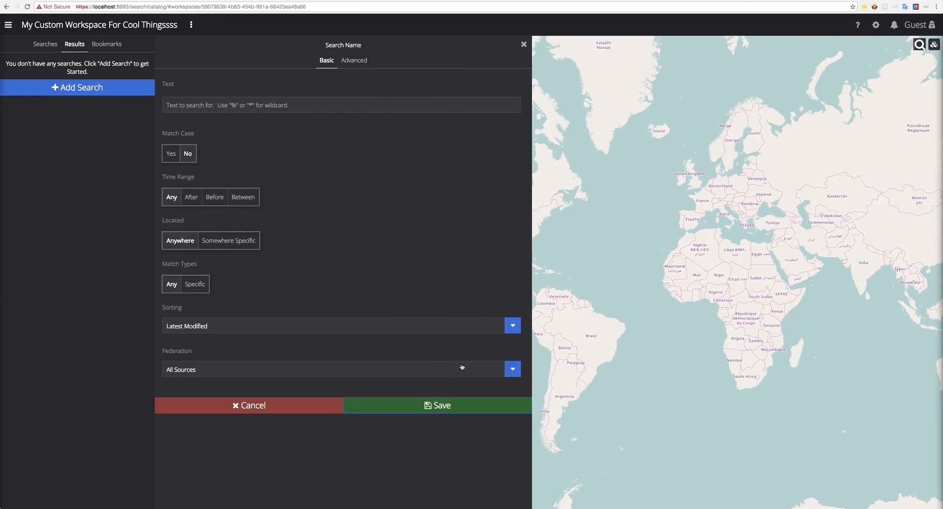
click(437, 409)
click(523, 45)
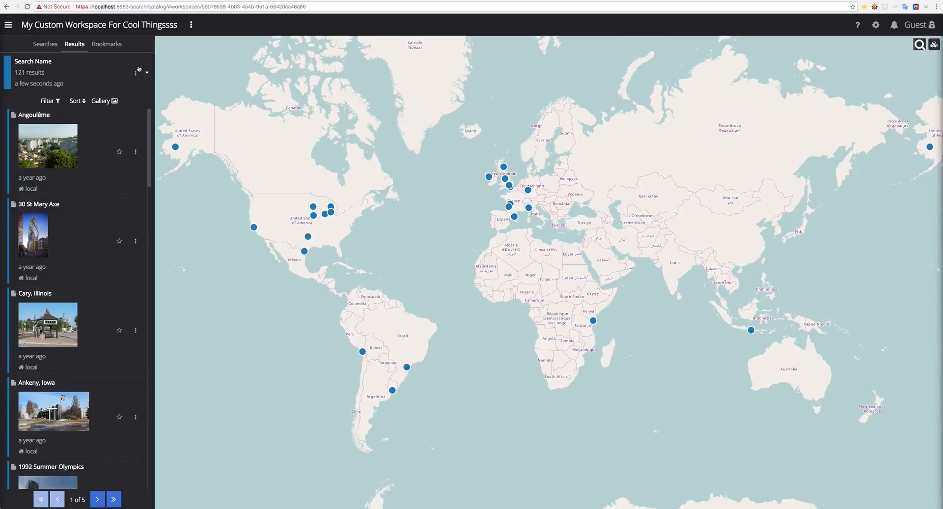
Step: Check the saved default search among the searches and its results, and delete it
click(45, 44)
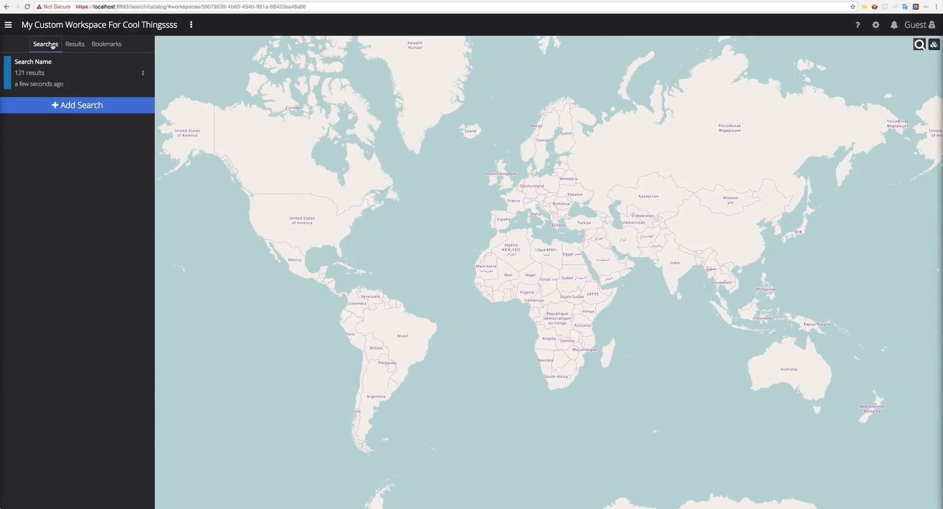
click(81, 45)
click(136, 73)
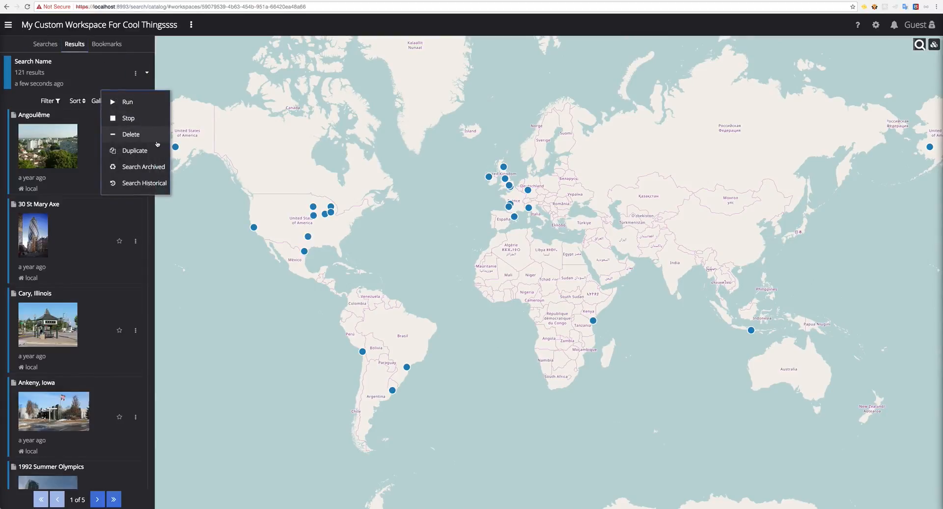
click(152, 139)
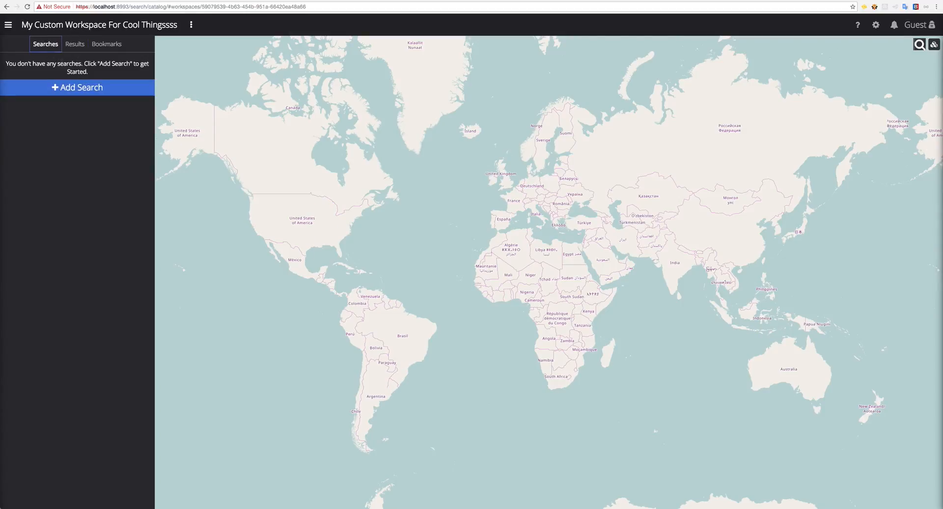
Step: Save another search with all default settings from the searches list and close its details
click(77, 87)
click(464, 405)
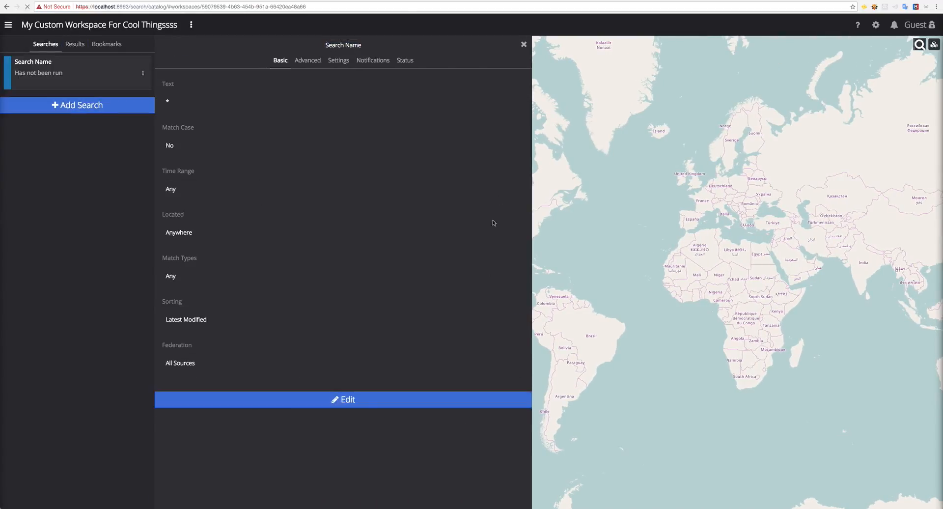
click(525, 45)
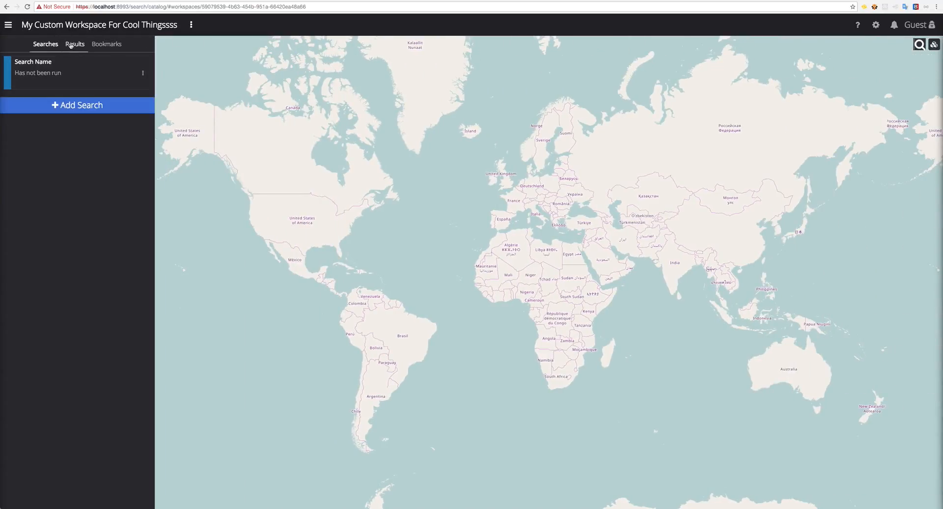
Step: Show the results of the newly saved default search and delete that search
click(74, 44)
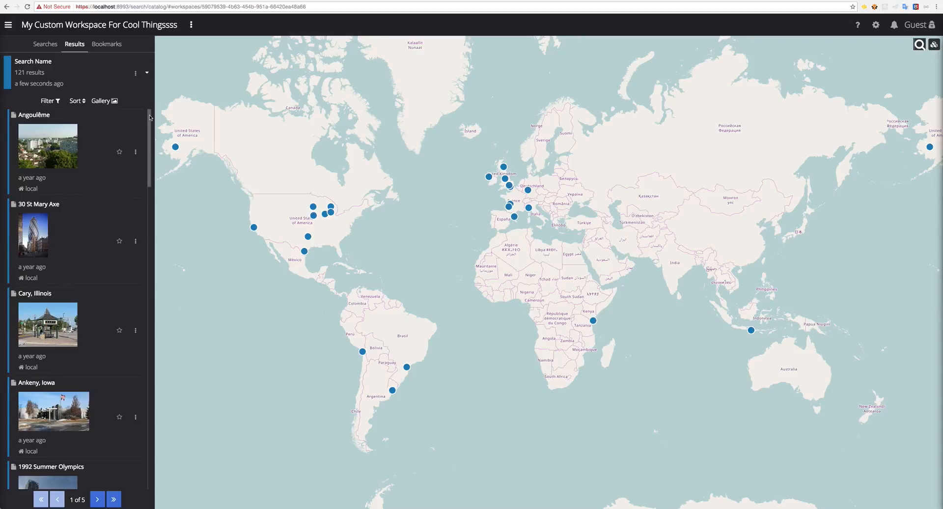
click(136, 74)
click(132, 134)
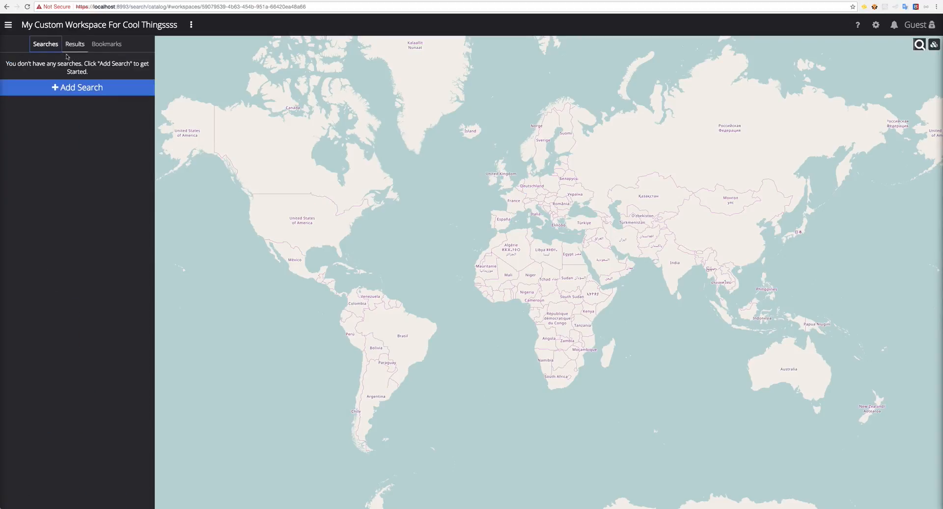
Step: Create and save three searches with default criteria, named "Search 1", "Search 2" and "Search 3"
click(92, 91)
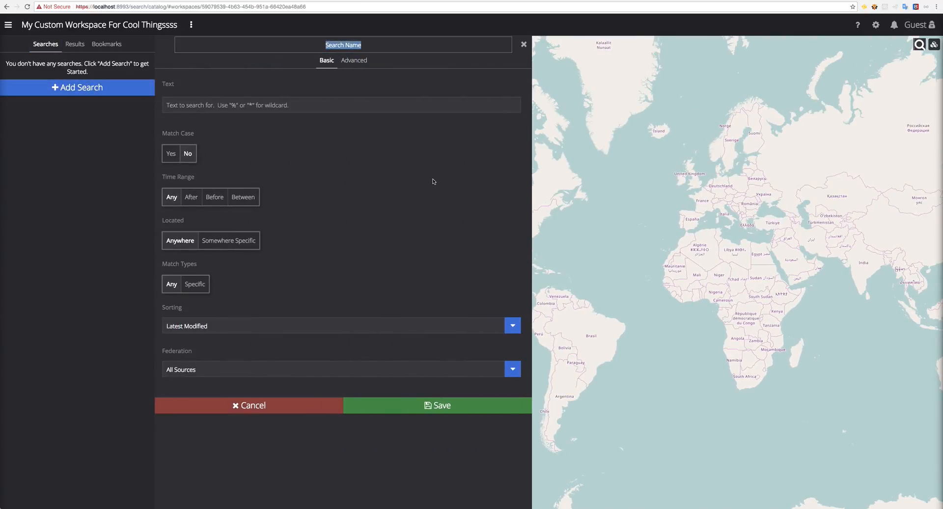
text(Search 1)
click(439, 404)
click(438, 404)
text(Search 2)
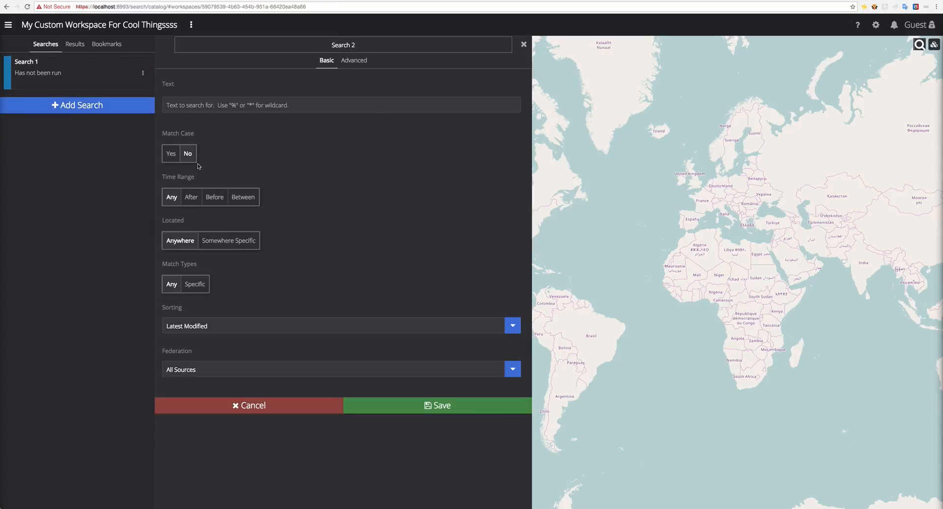
click(386, 399)
click(386, 399)
text(Search 3)
click(434, 401)
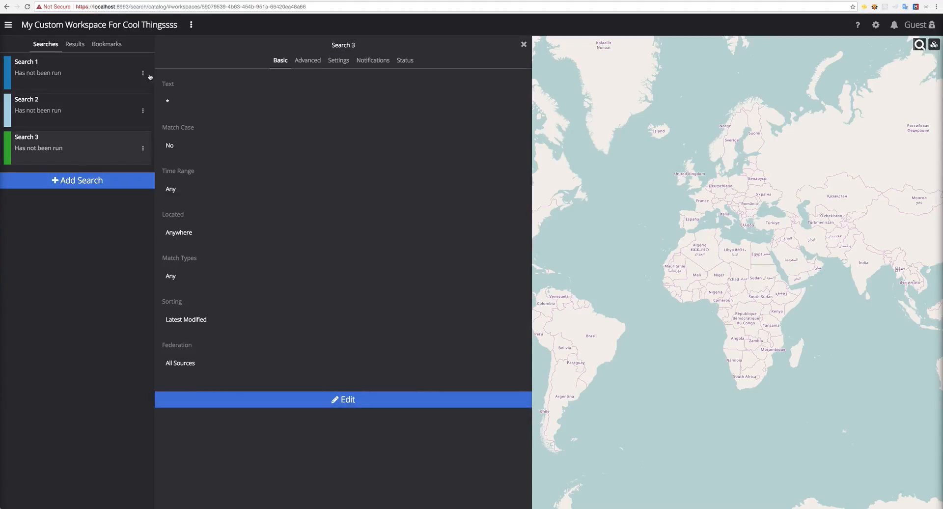
Step: Run Search 3 by choosing it as the query in the workspace's results
click(81, 45)
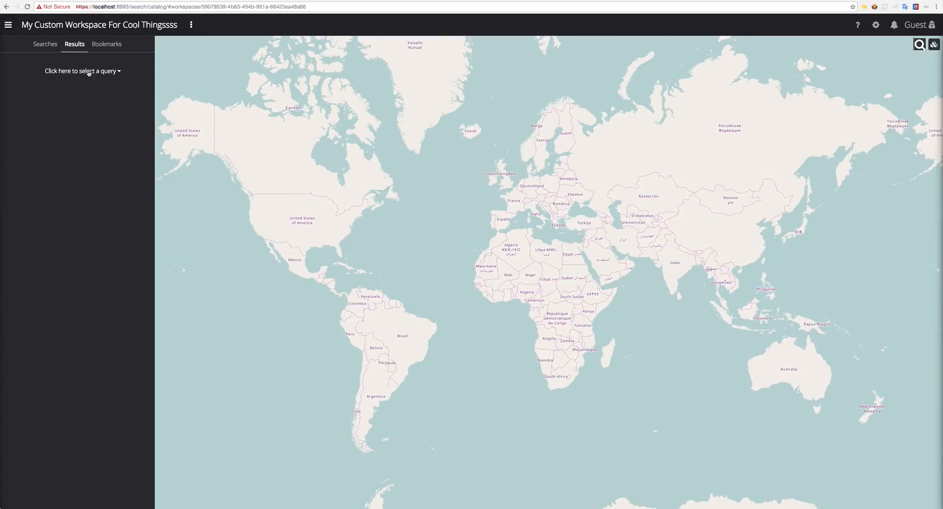
click(88, 72)
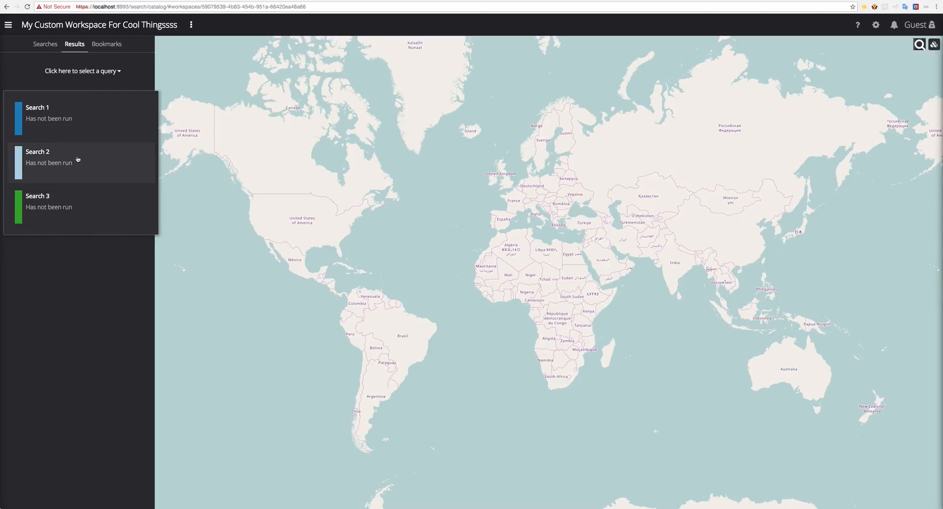
click(84, 210)
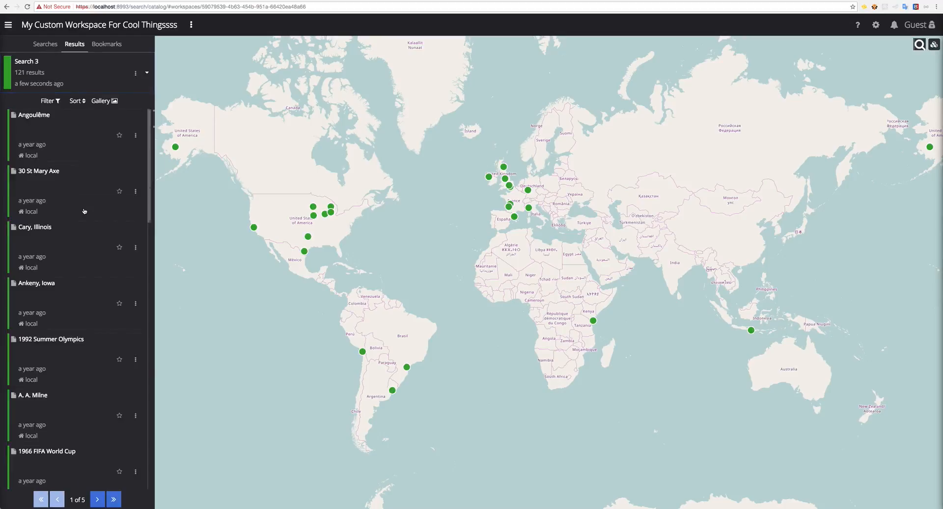
Step: Check Search 3 in the searches list and display its results again
click(46, 43)
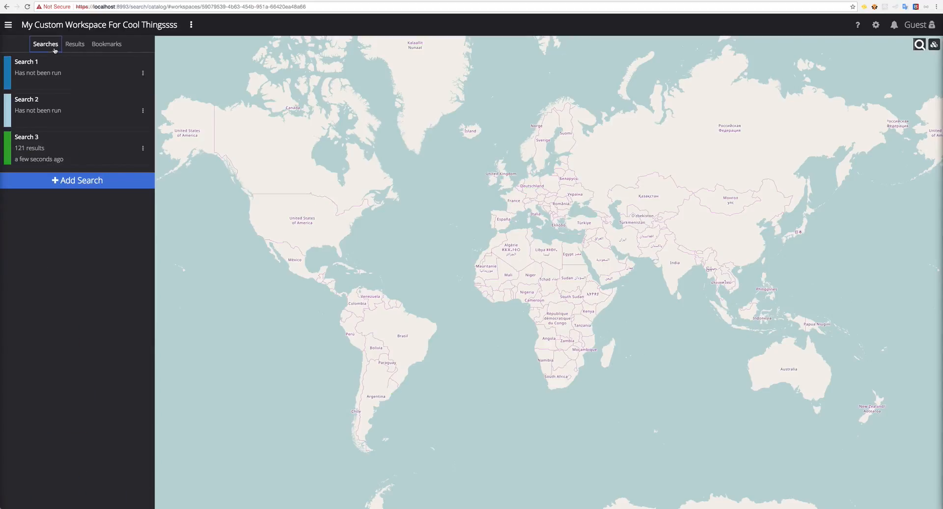
click(75, 43)
click(76, 82)
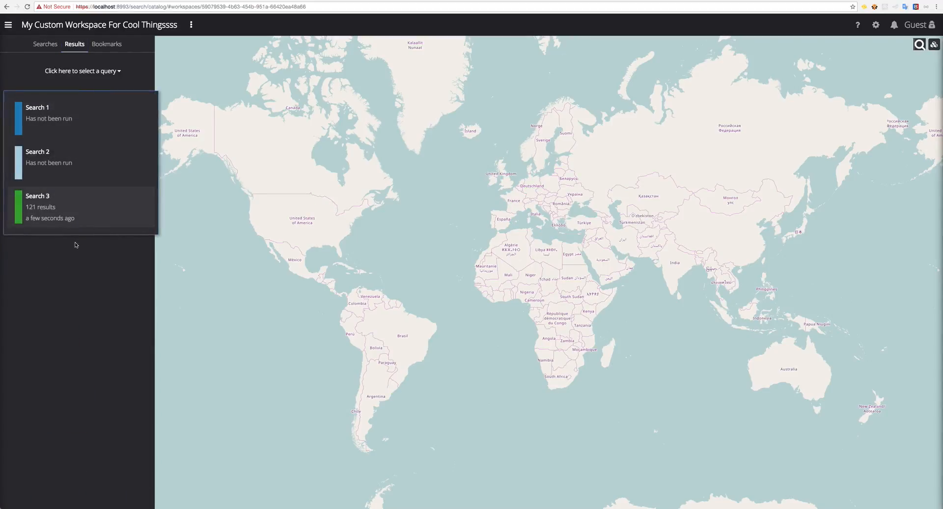
click(60, 211)
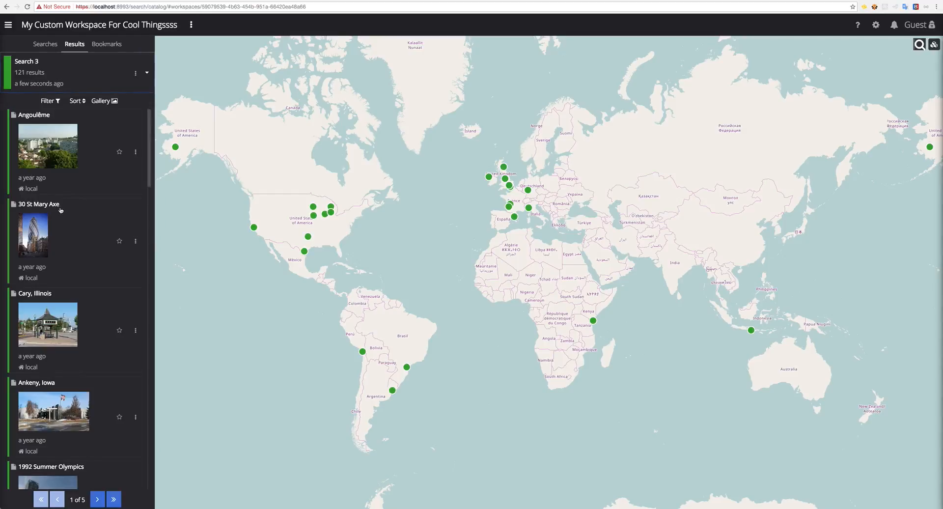
Step: Run Search 3 again from its results and look over its available actions in the searches list
click(136, 74)
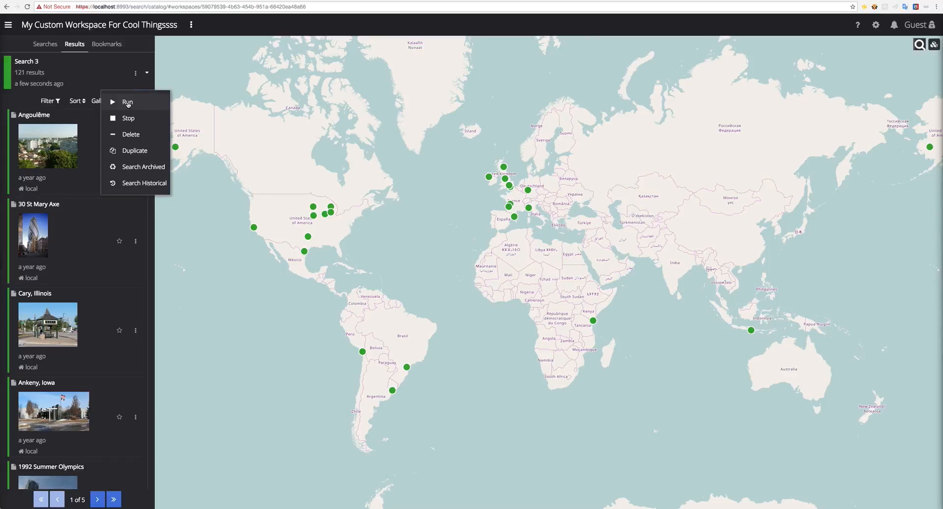
click(128, 103)
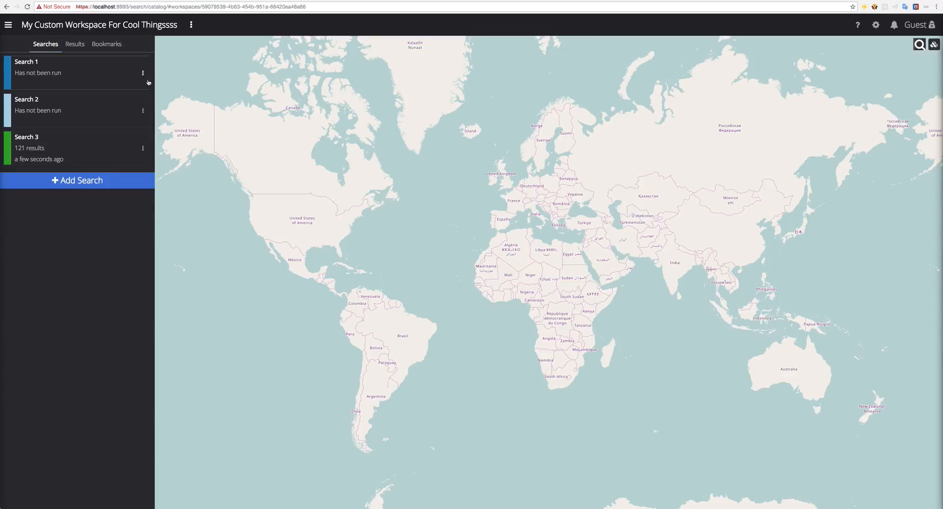
click(142, 147)
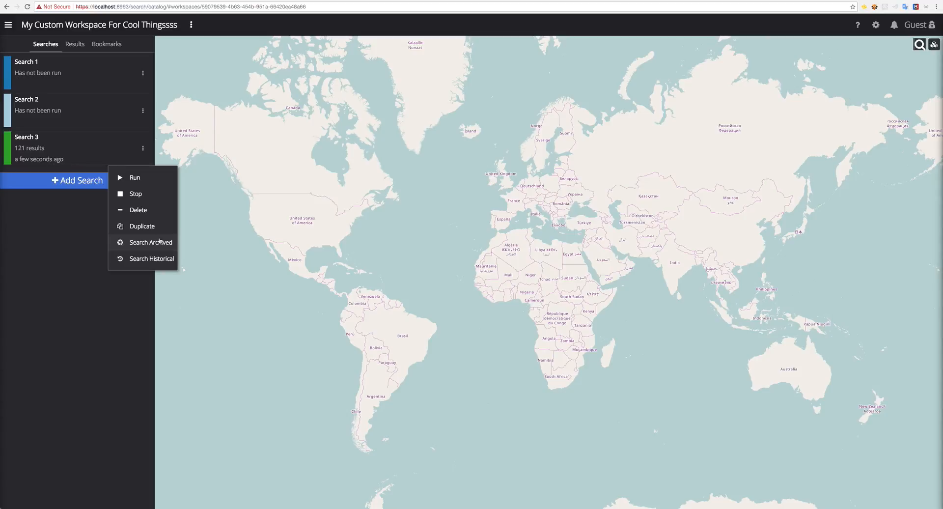
click(228, 124)
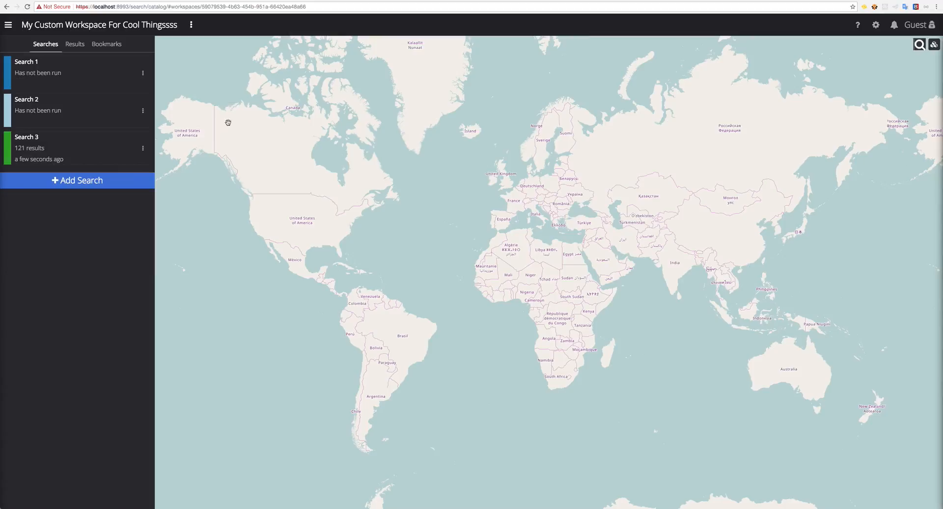
Step: Start a new search, look over its basic criteria and set its advanced query operator to OR
click(91, 183)
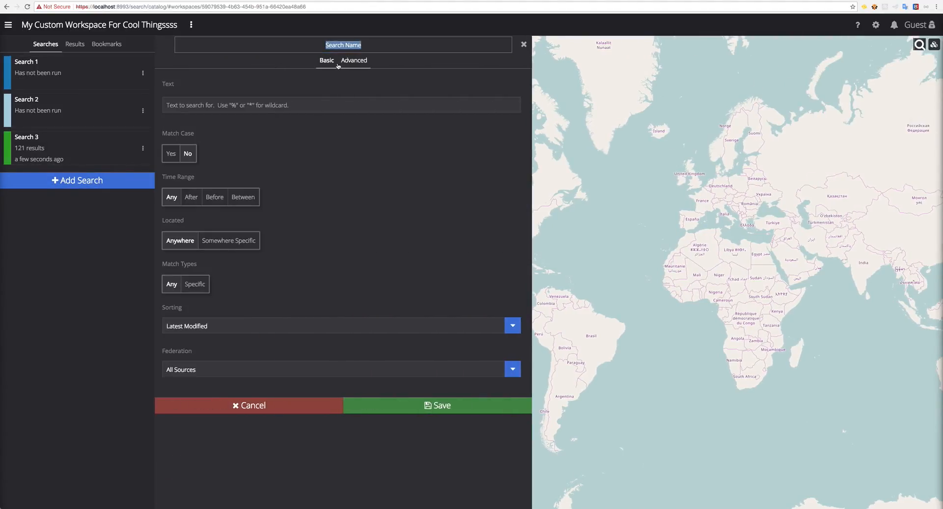
click(254, 104)
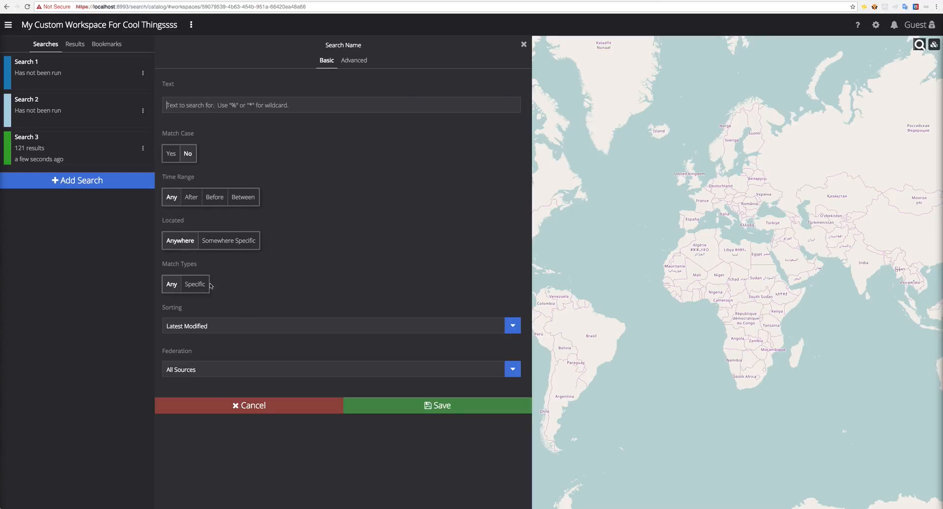
click(303, 332)
click(305, 326)
click(357, 60)
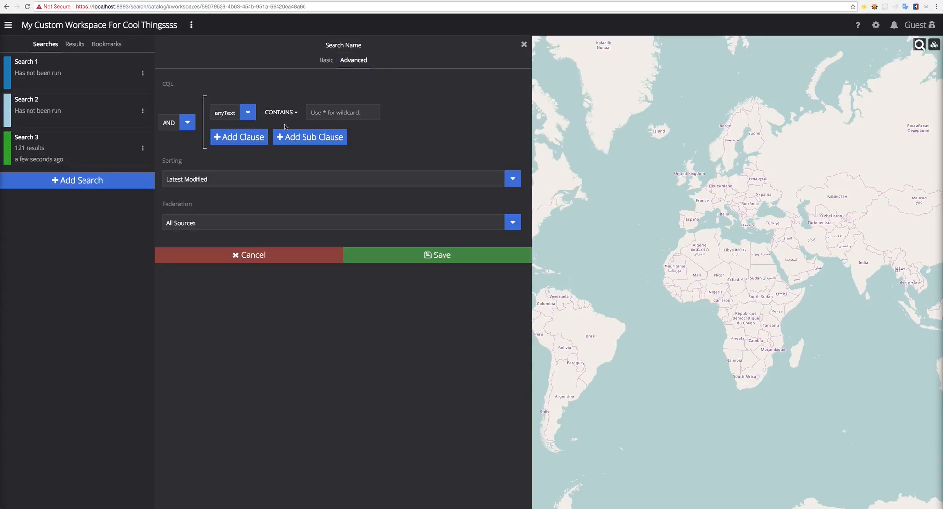
click(186, 123)
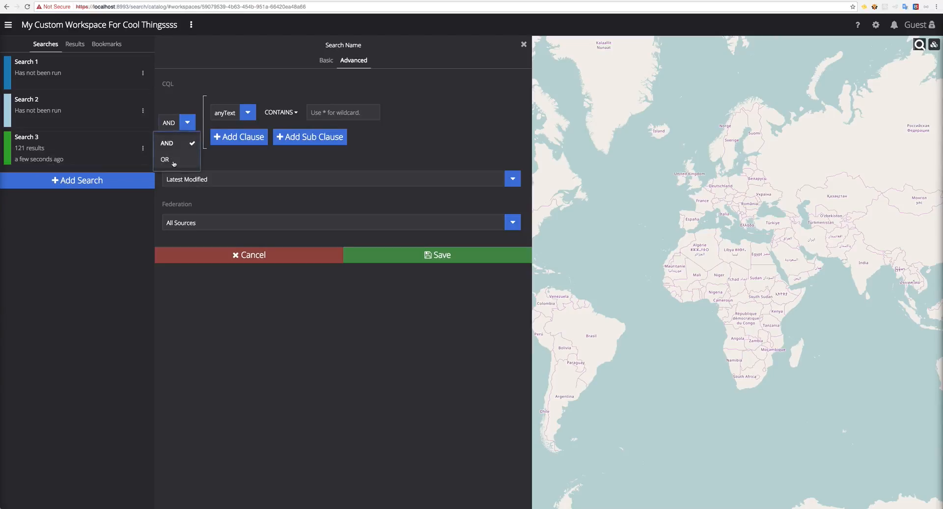
click(174, 163)
Step: Add nested sub clauses to the advanced query and remove them again
click(363, 170)
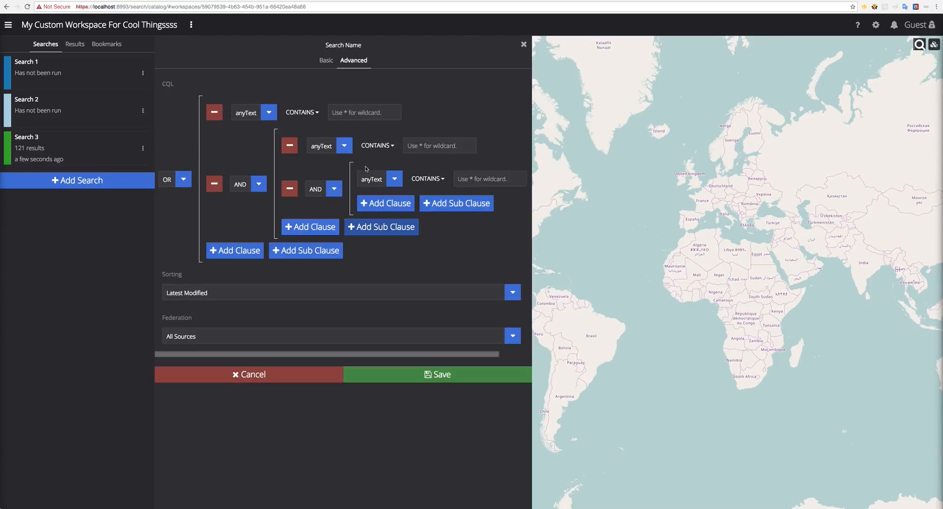
click(289, 187)
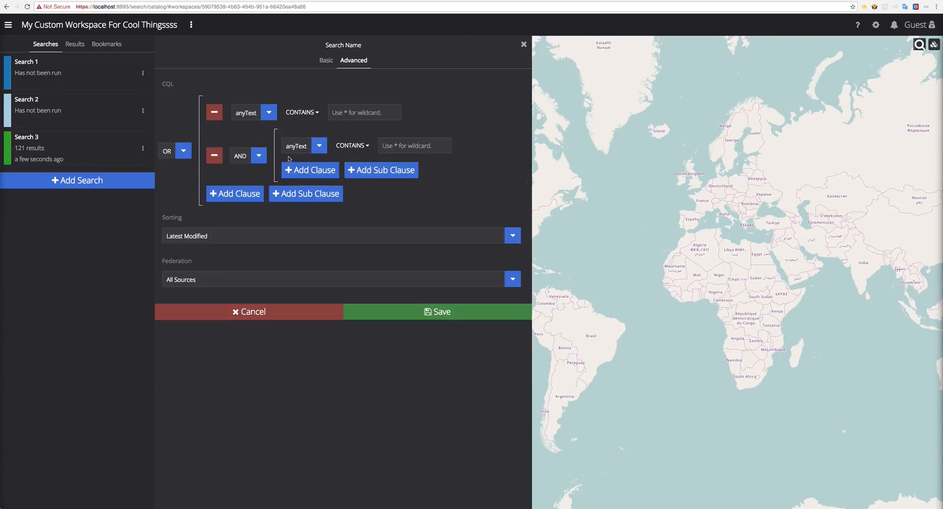
click(218, 156)
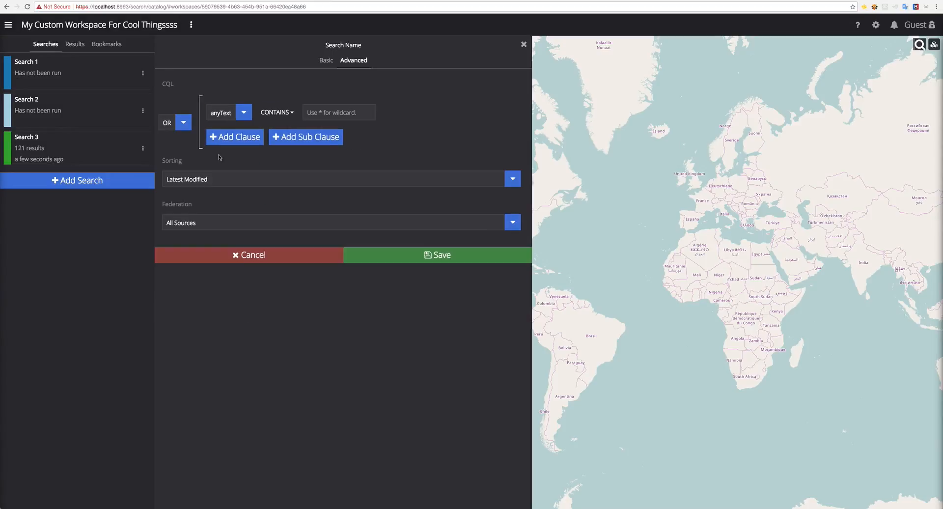
Step: Set the clause to anyGeo and try a bounding box from about 20°W 9°N to 13°E 35°N and a point-radius area over northwest Africa
click(223, 112)
click(219, 150)
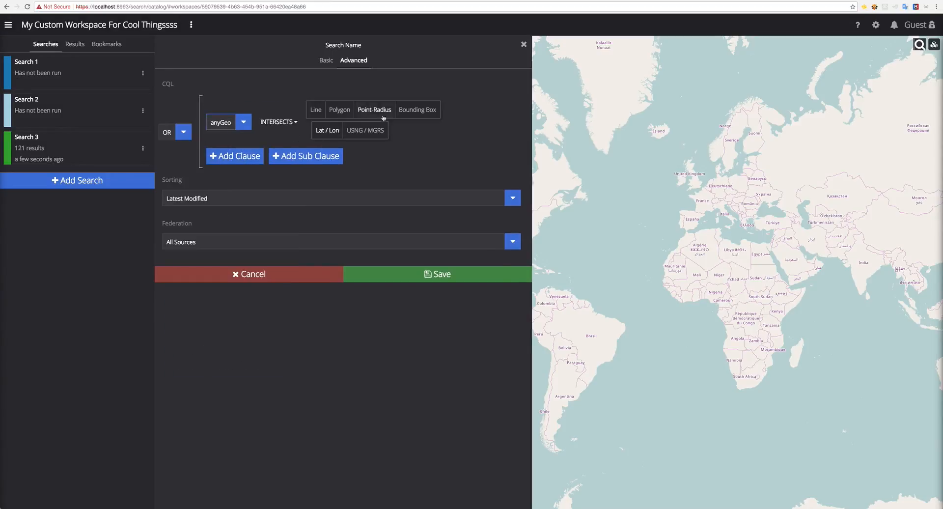
click(418, 109)
drag(656, 234, 725, 293)
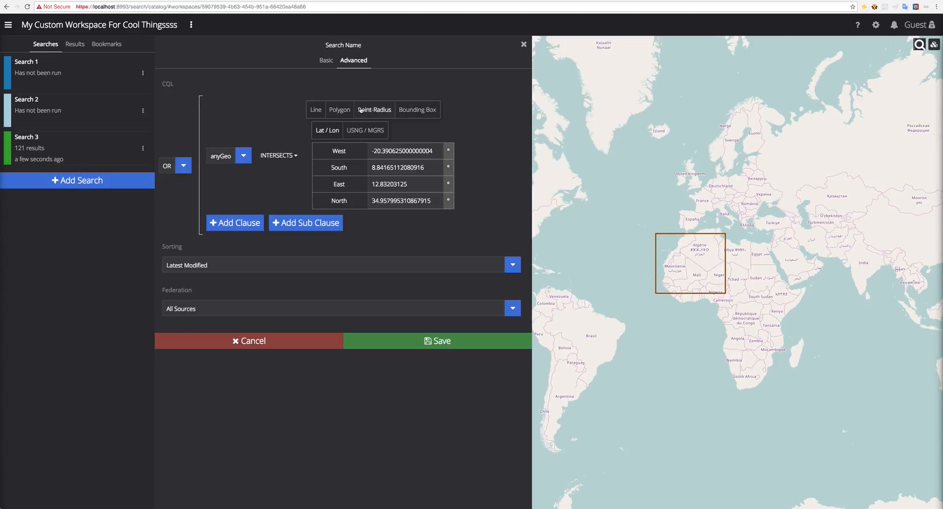
click(383, 108)
drag(667, 245, 683, 265)
Step: Make the search area a two-segment line from about 36.7°W 43.1°N, south through the Atlantic and east into West Africa
click(315, 110)
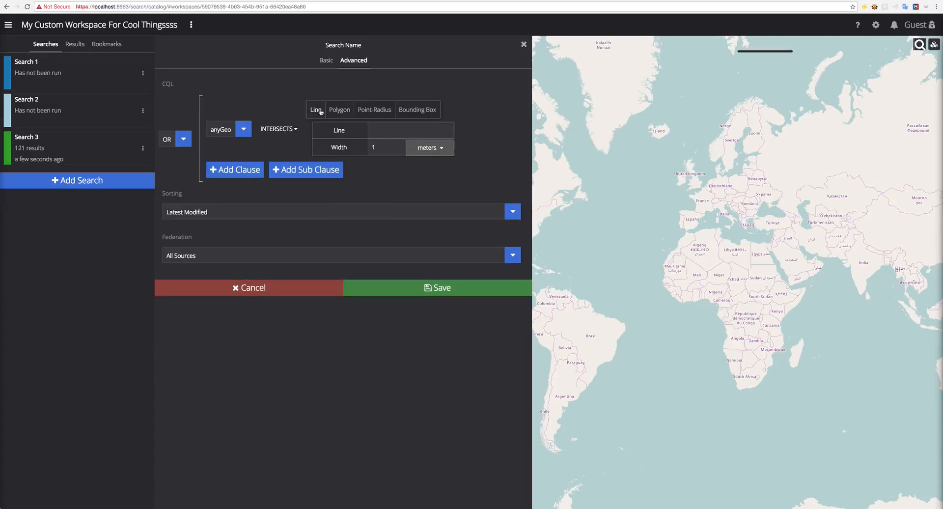
click(621, 212)
click(618, 274)
double_click(699, 283)
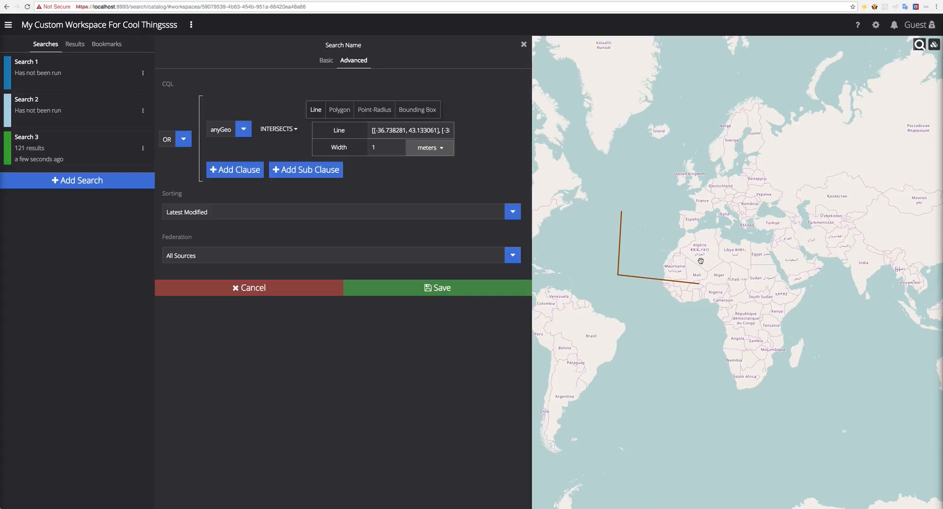
Step: Set the line's width to 200 miles and save the new search
click(427, 147)
scroll(424, 211, down, 3)
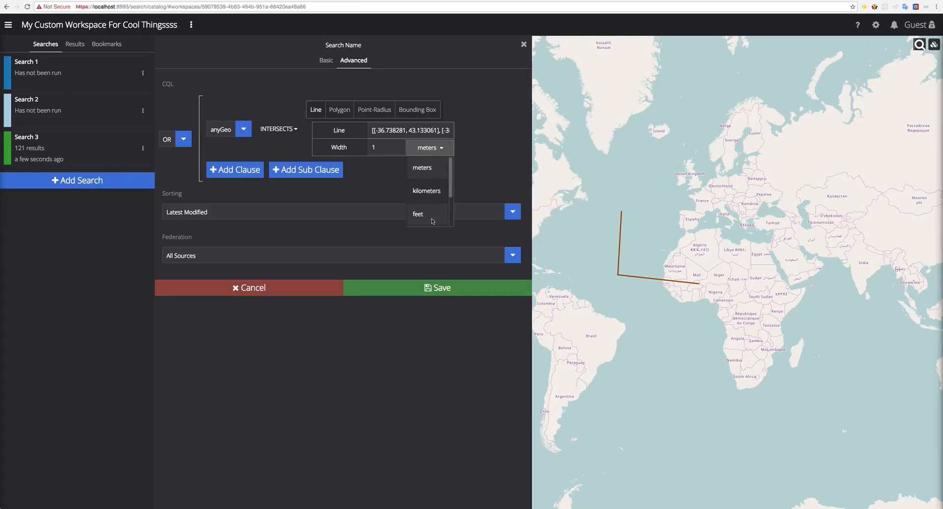
click(424, 211)
double_click(384, 149)
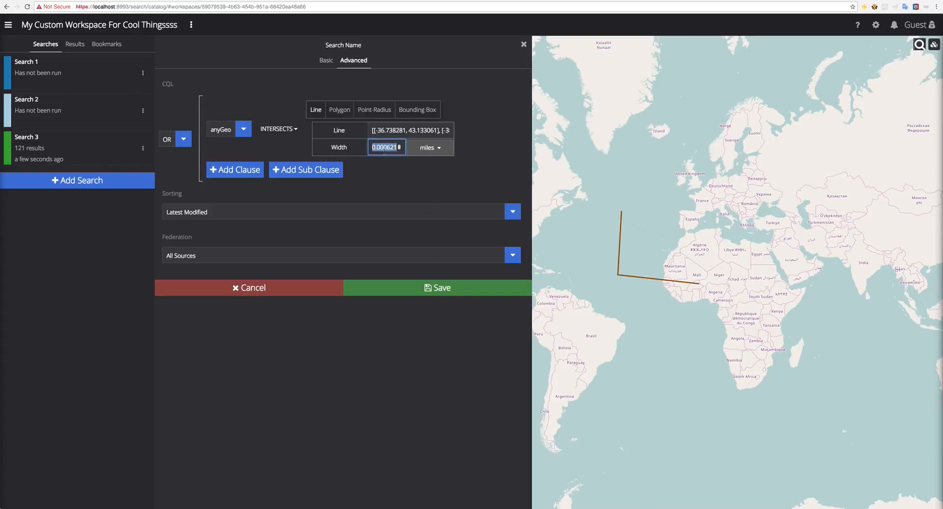
text(2)
click(389, 170)
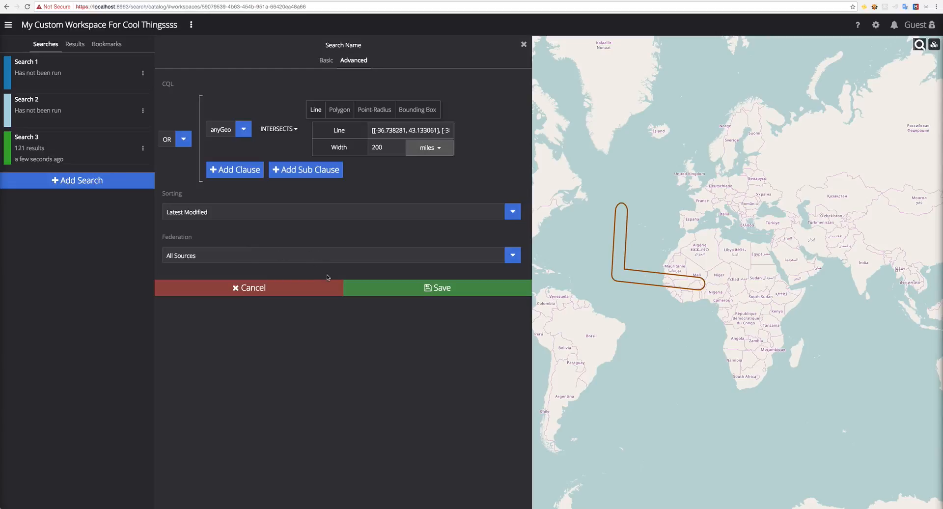
click(427, 287)
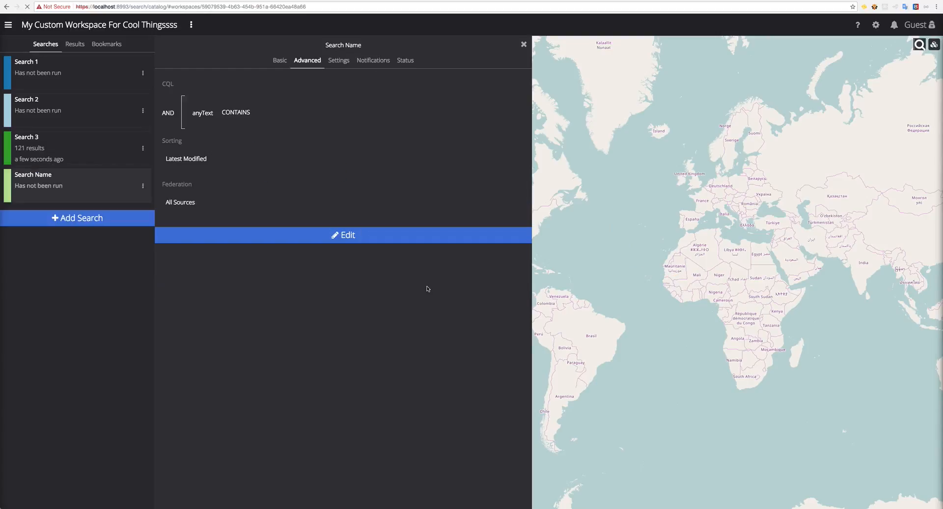
Step: Set the new search's notification frequency to 30 minutes and save it
click(342, 62)
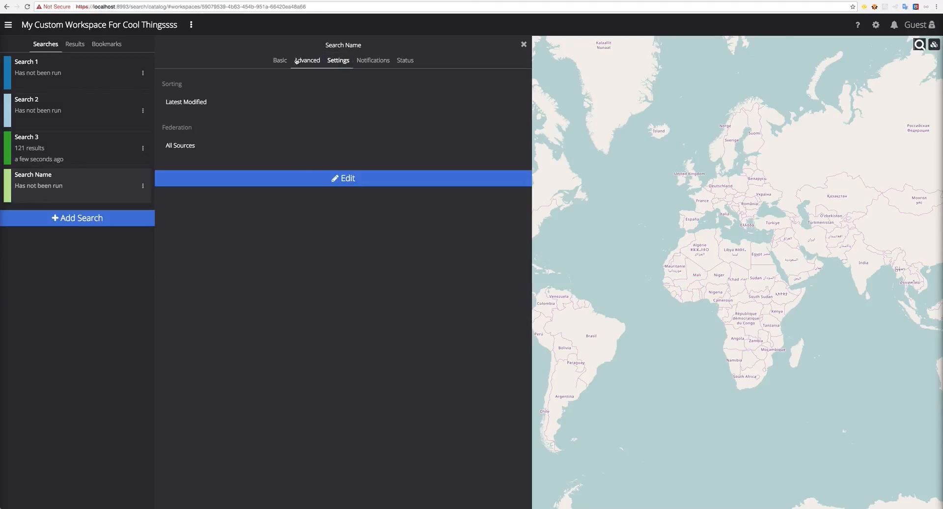
click(372, 60)
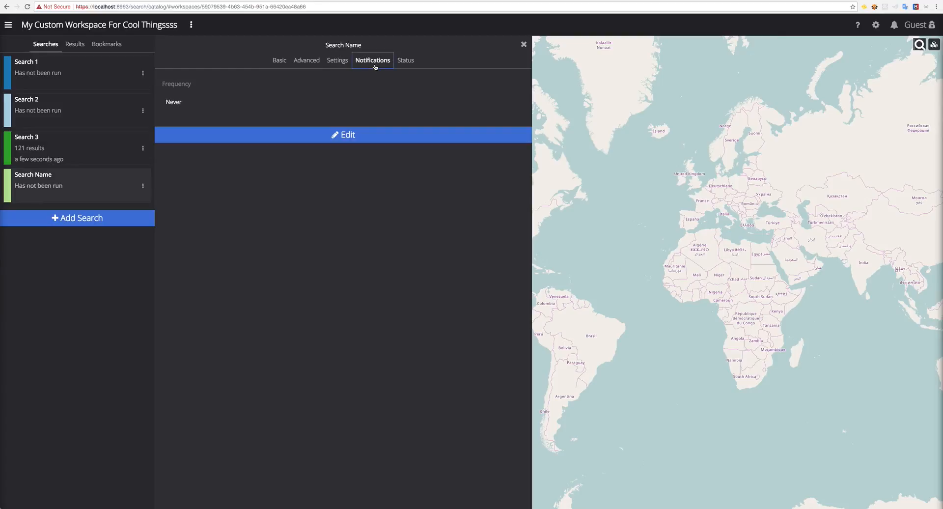
click(380, 132)
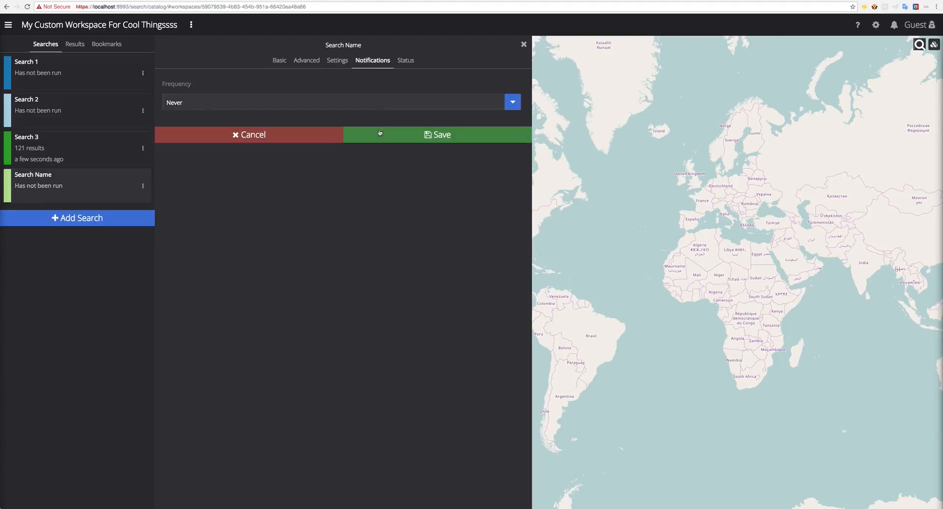
click(371, 98)
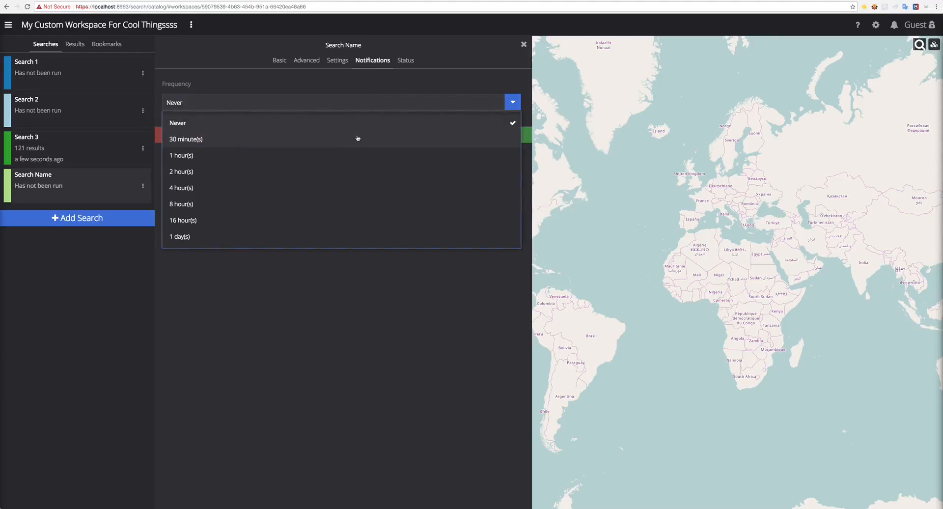
click(358, 139)
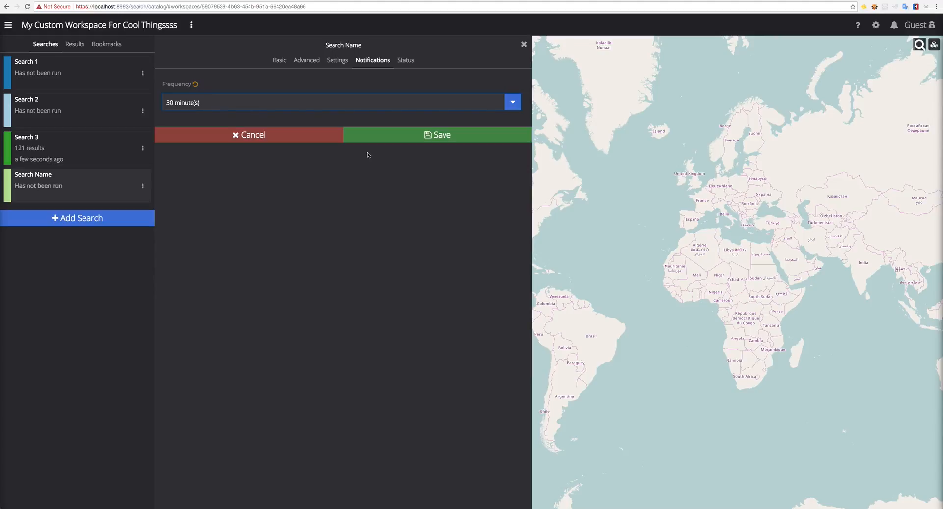
click(384, 138)
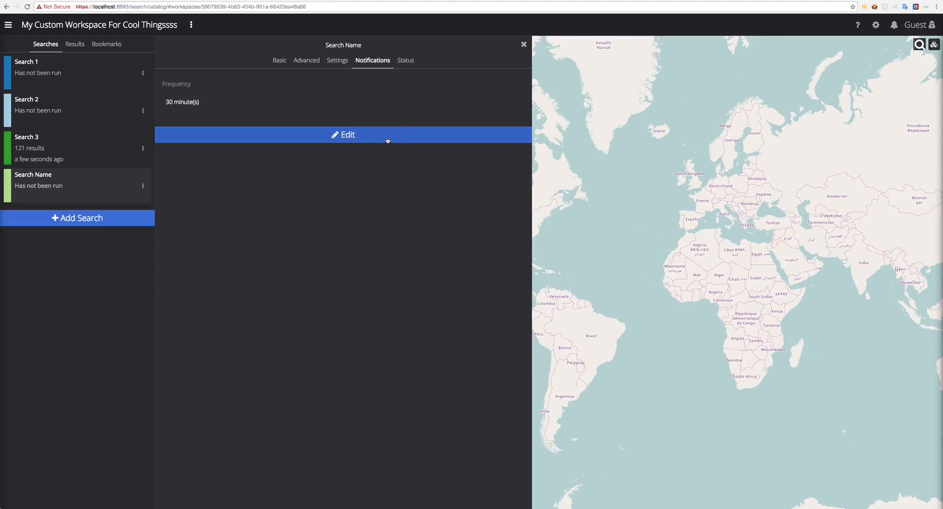
Step: Check today's notifications and the status details of the new search and Search 3
click(895, 26)
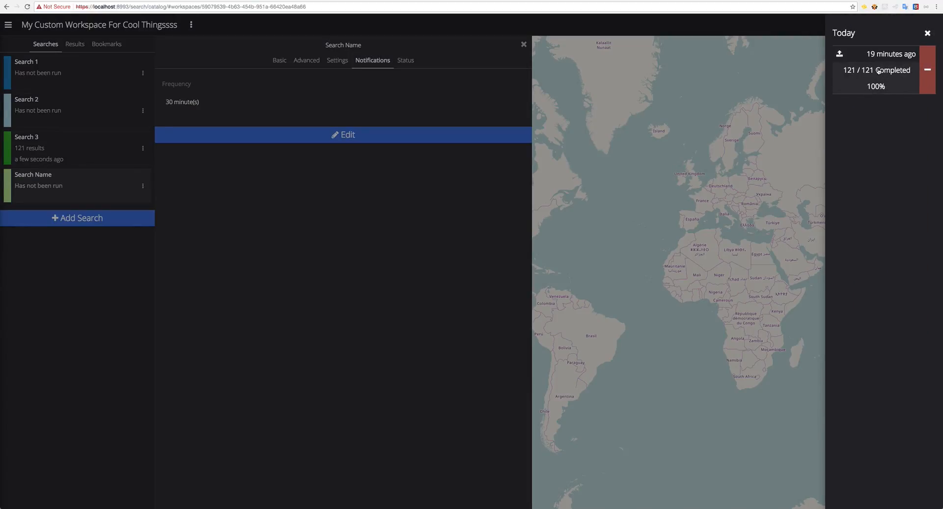
click(662, 98)
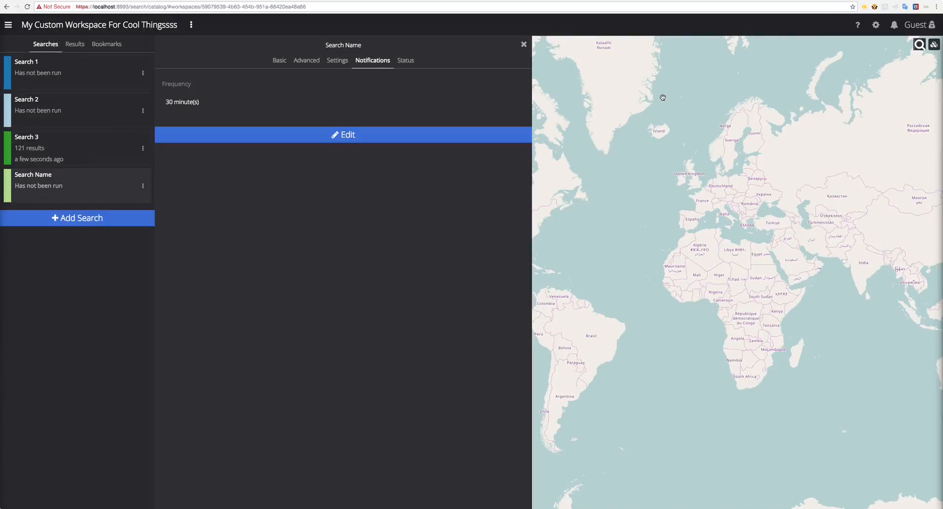
click(405, 61)
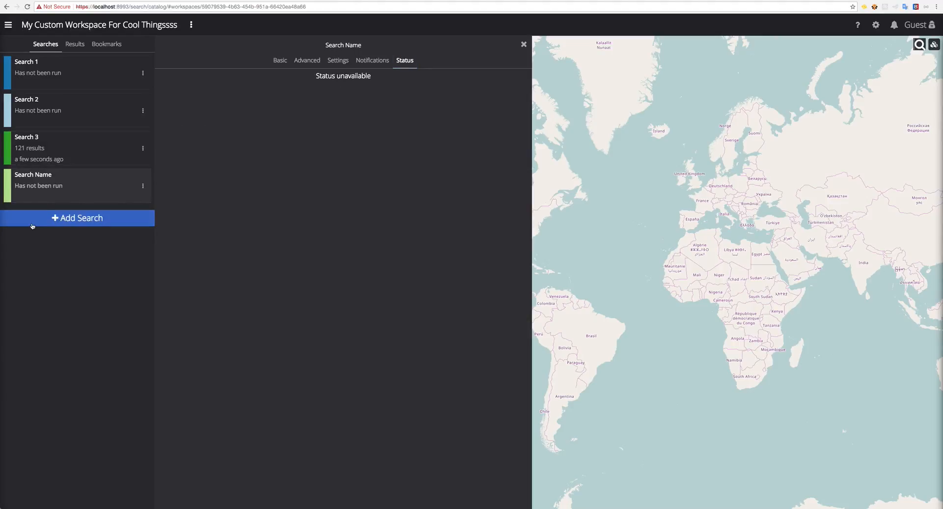
click(83, 155)
drag(236, 85, 505, 104)
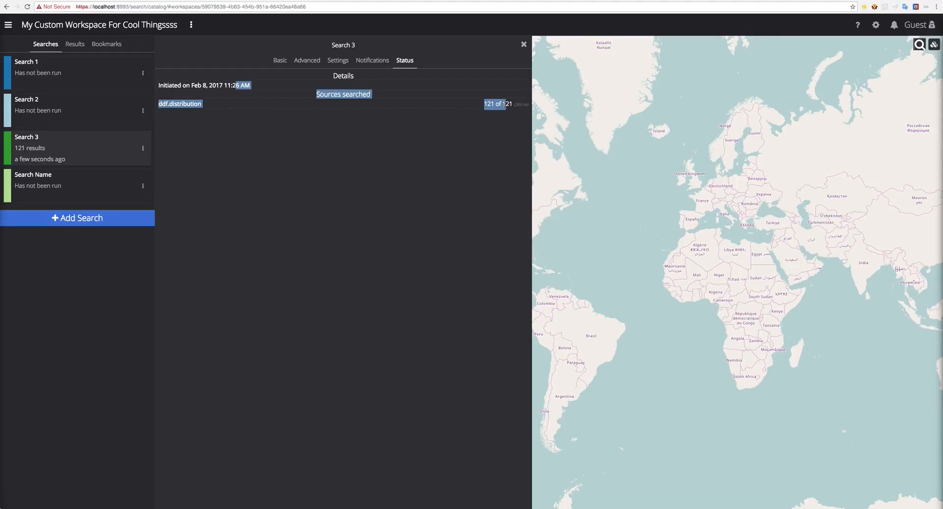
Step: Look over the actions available for the newly added search without applying any of them
click(311, 116)
click(119, 184)
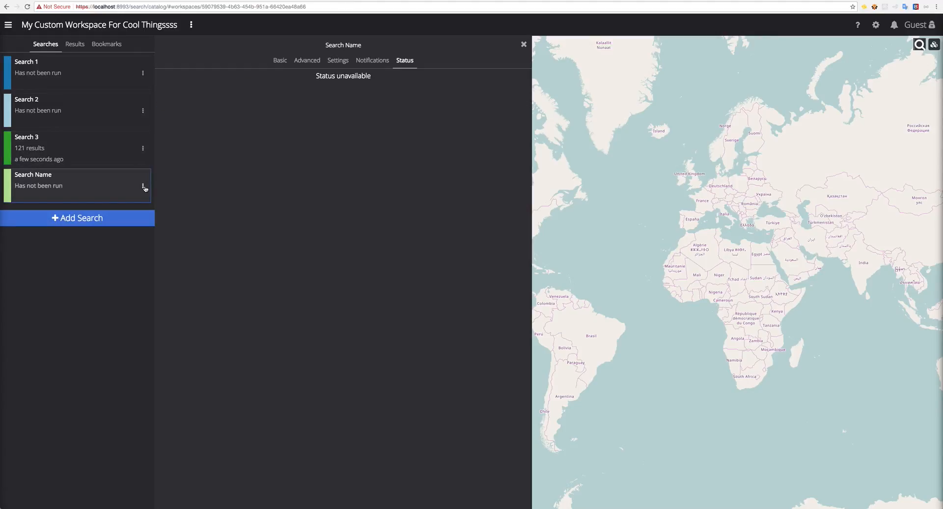
click(143, 186)
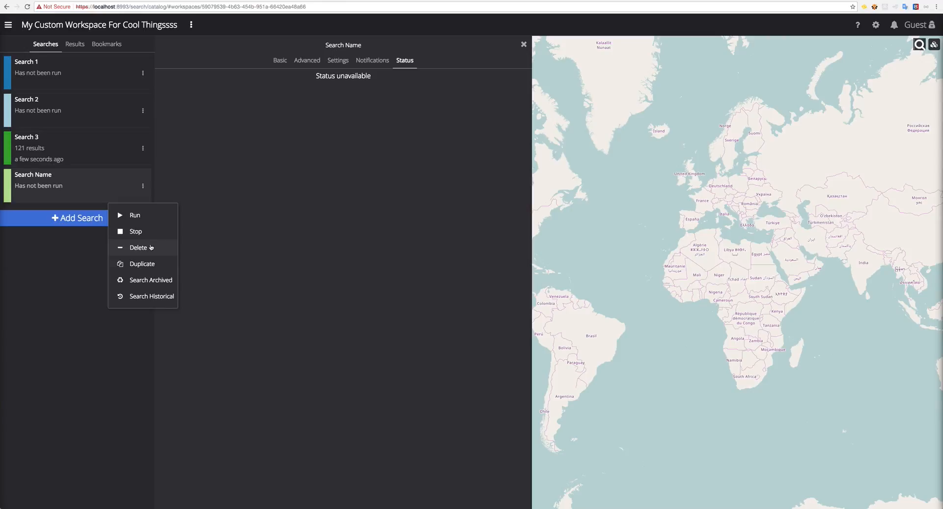
click(128, 150)
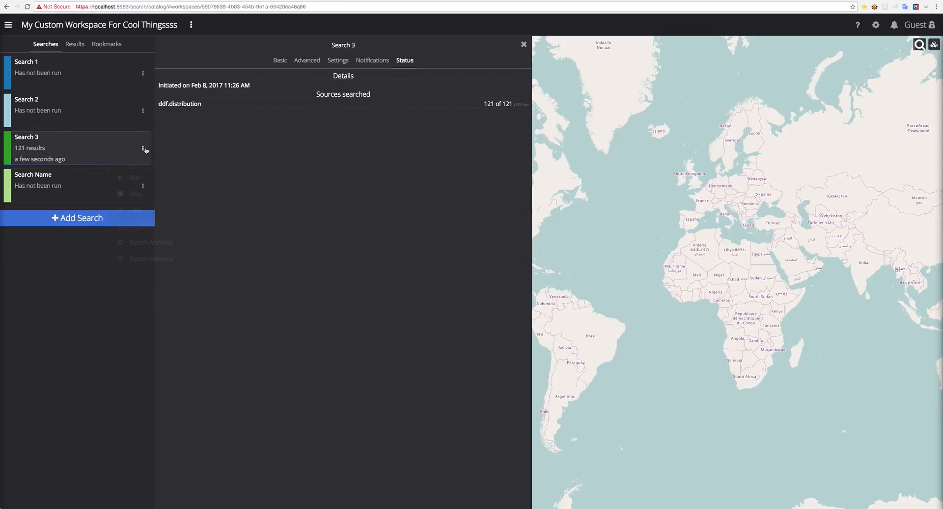
Step: Save a duplicate of Search 3 and delete that copy from the searches
click(143, 148)
click(173, 230)
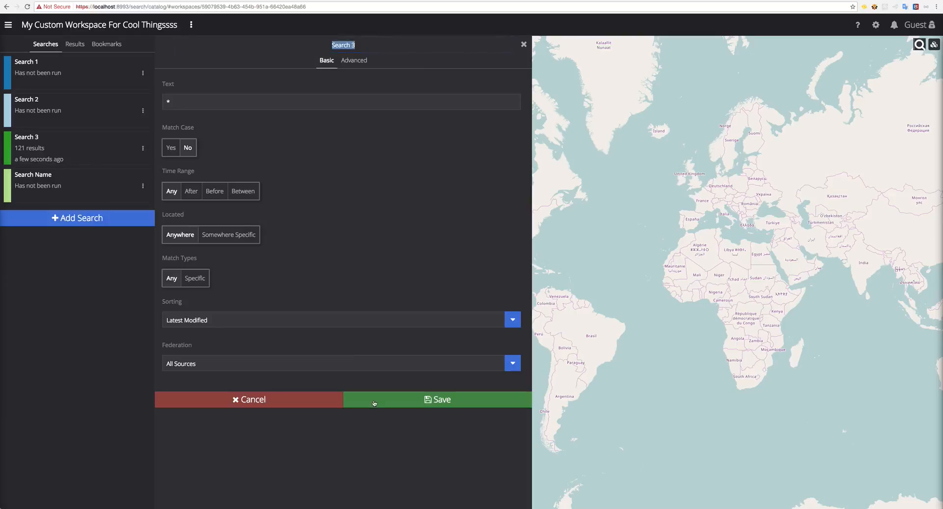
click(391, 405)
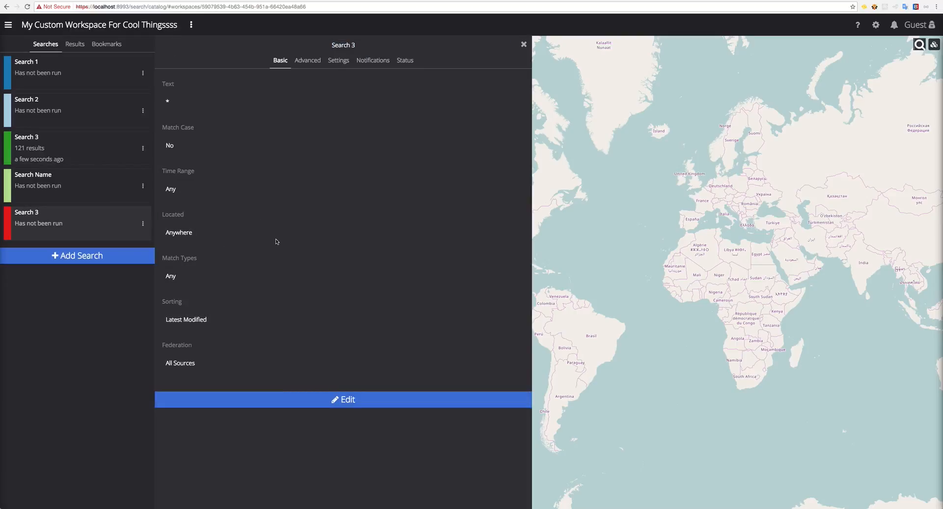
click(149, 223)
click(145, 284)
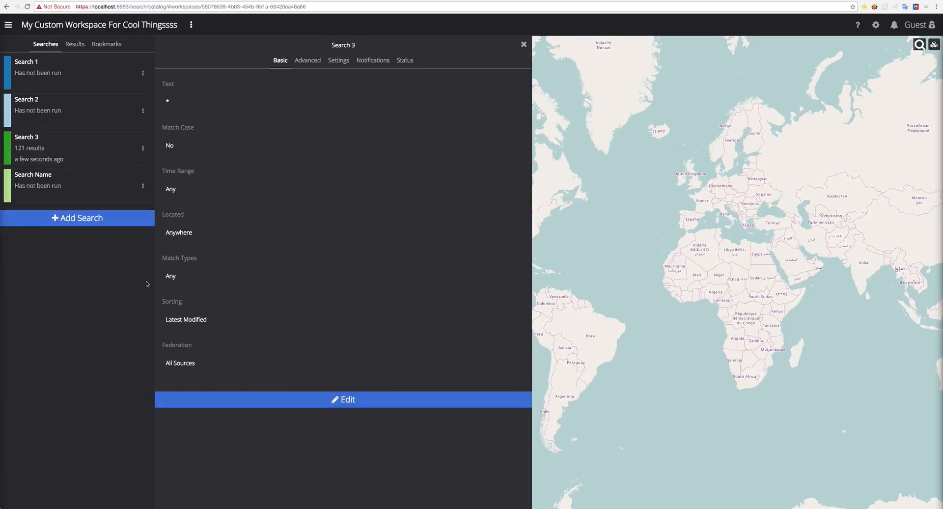
Step: Close the search details and display the results of Search 3
click(143, 148)
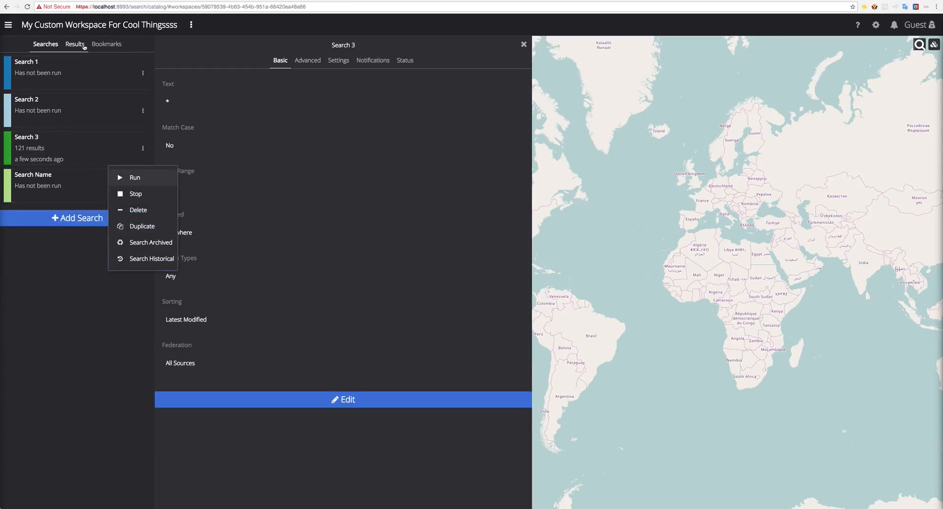
click(523, 44)
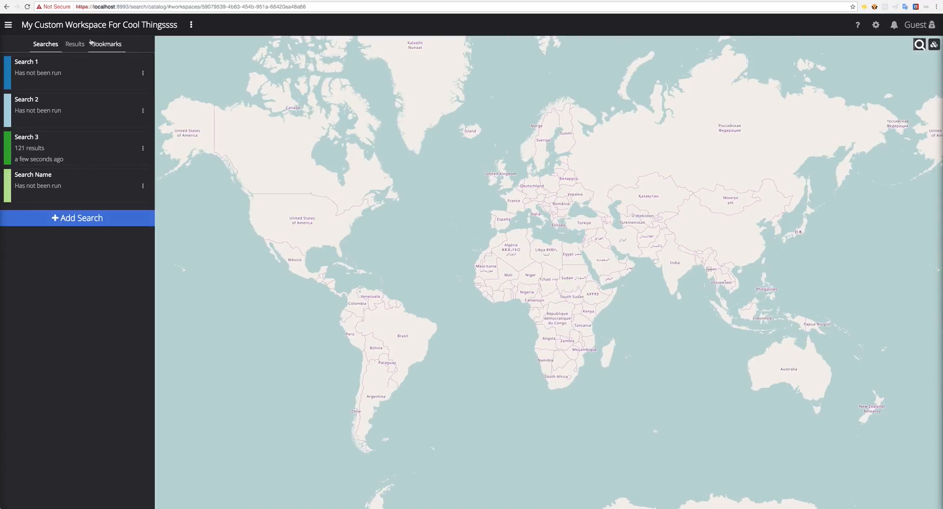
click(74, 44)
click(90, 73)
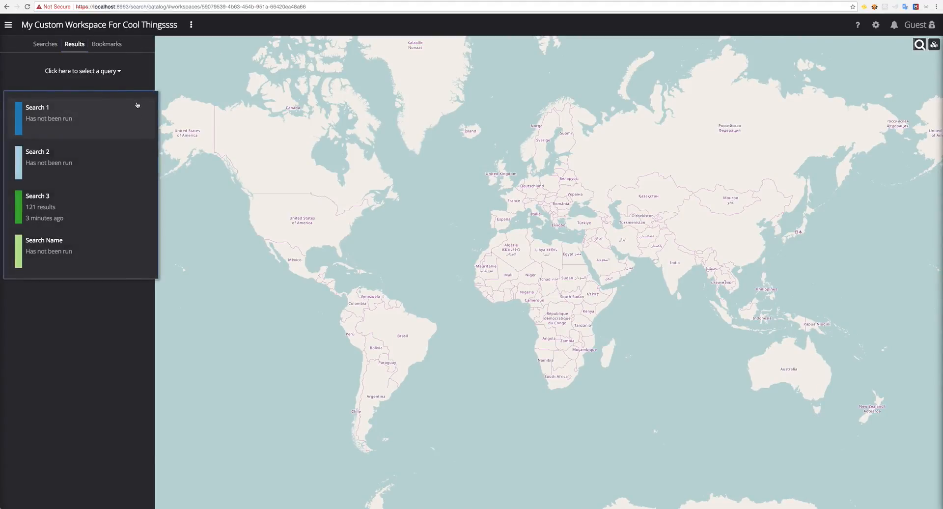
click(102, 201)
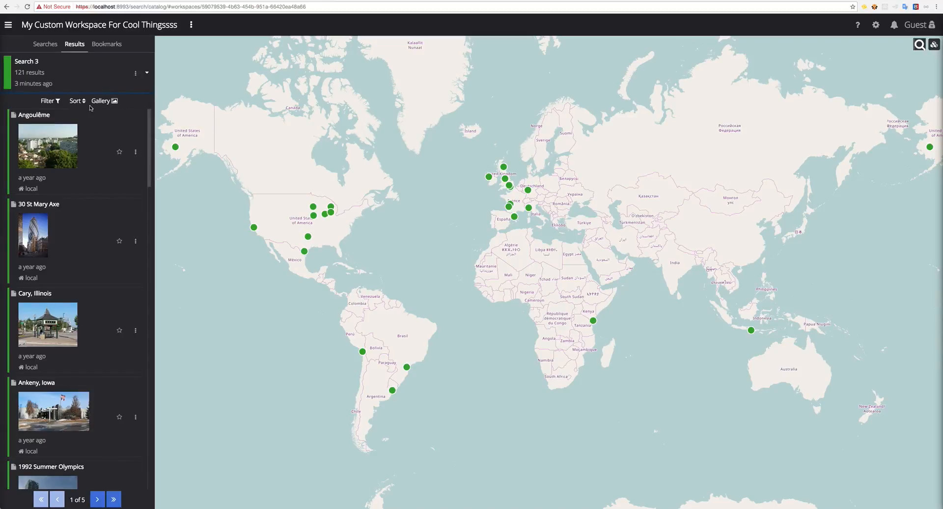
Step: Filter the results by anyGeo intersecting a point-radius circle around 44.4 latitude, 2.6 longitude, radius about 1287 km, and save the filter
click(57, 101)
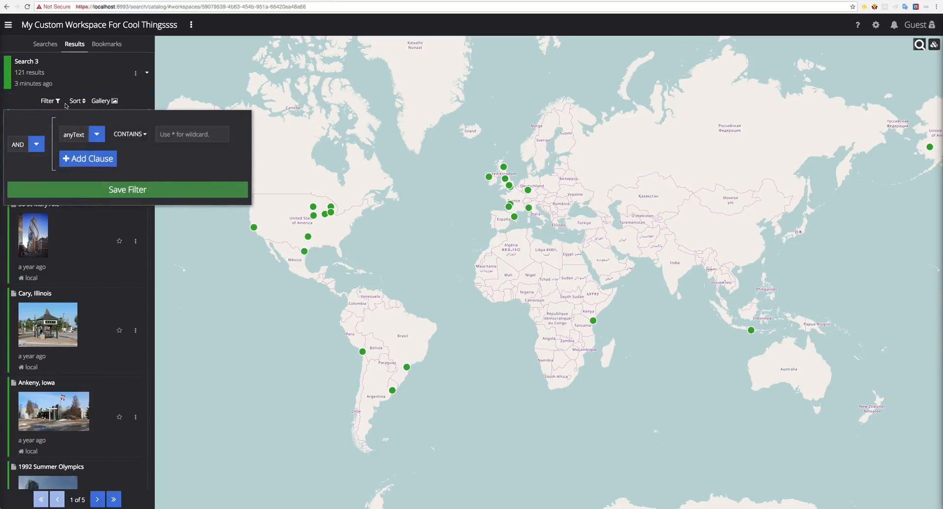
click(96, 136)
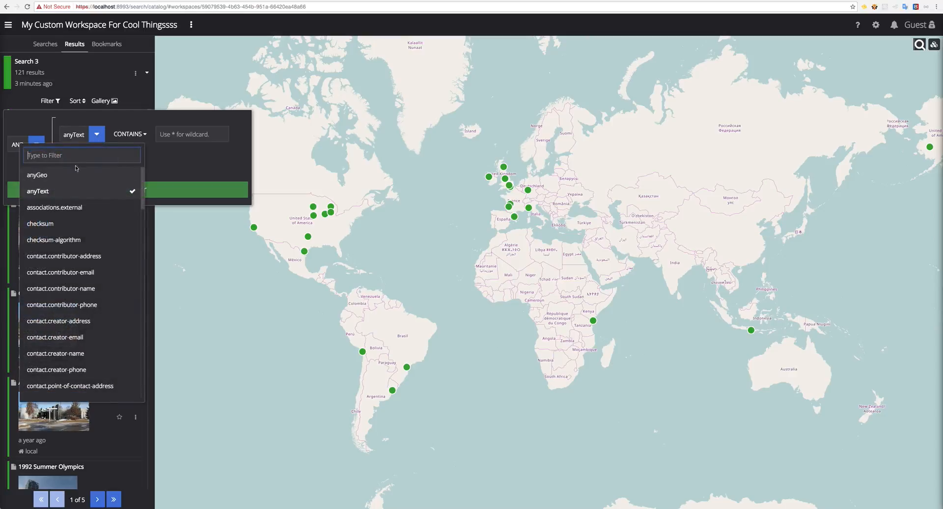
click(30, 173)
click(227, 132)
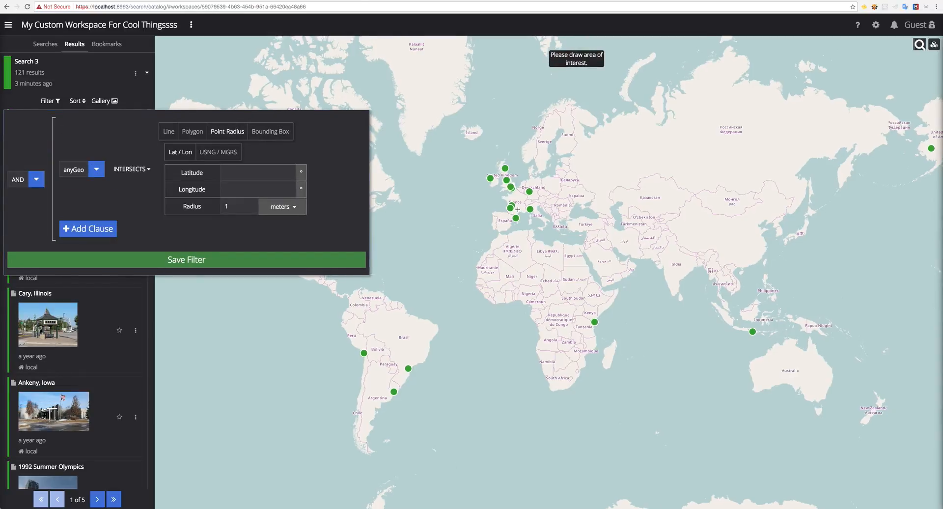
drag(522, 217, 546, 226)
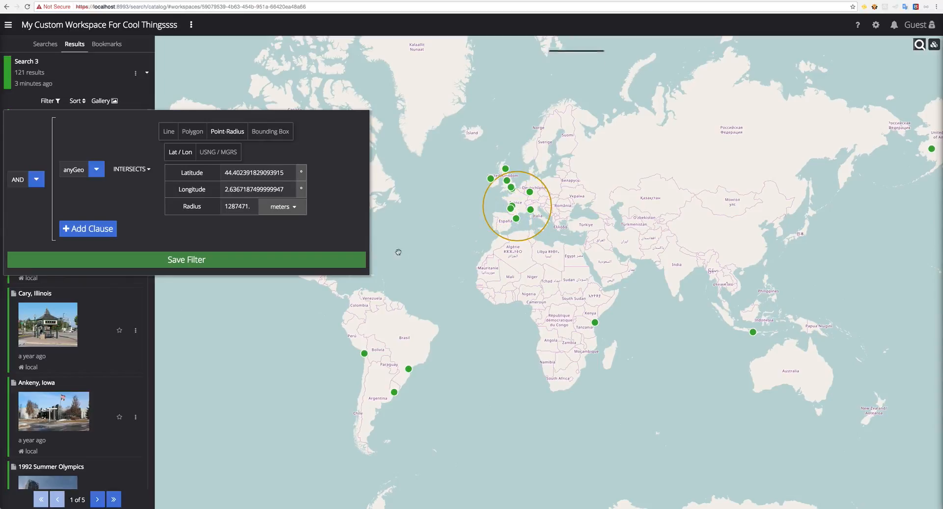
click(341, 260)
drag(62, 112, 99, 114)
click(78, 113)
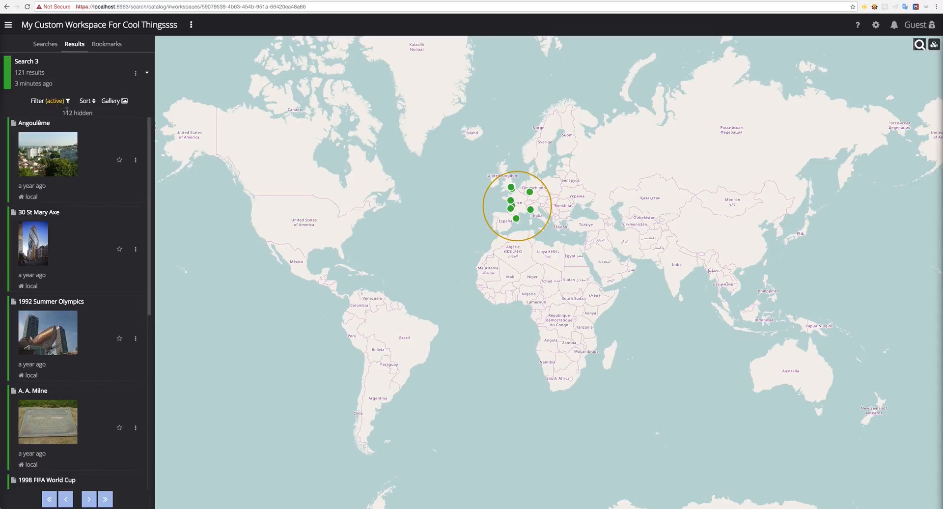
Step: Sort the filtered results by title in ascending order and remove that sort
click(94, 101)
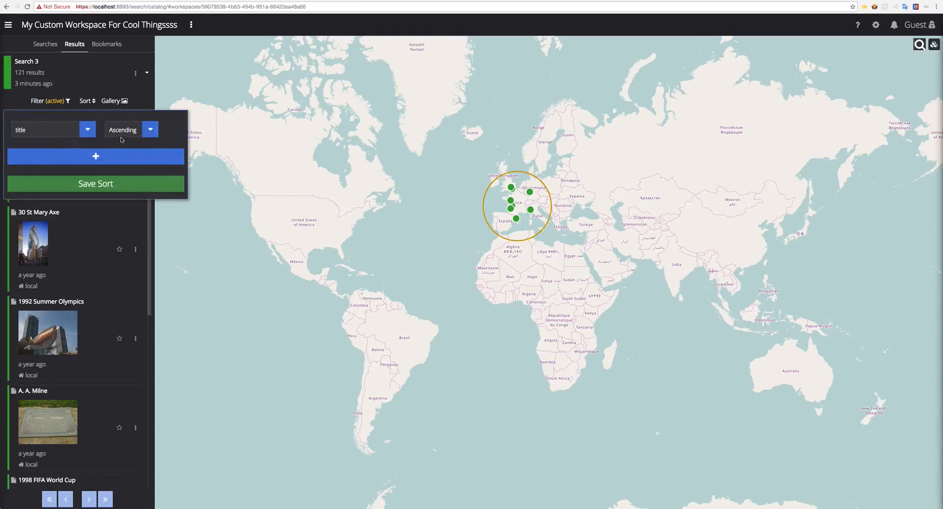
click(123, 183)
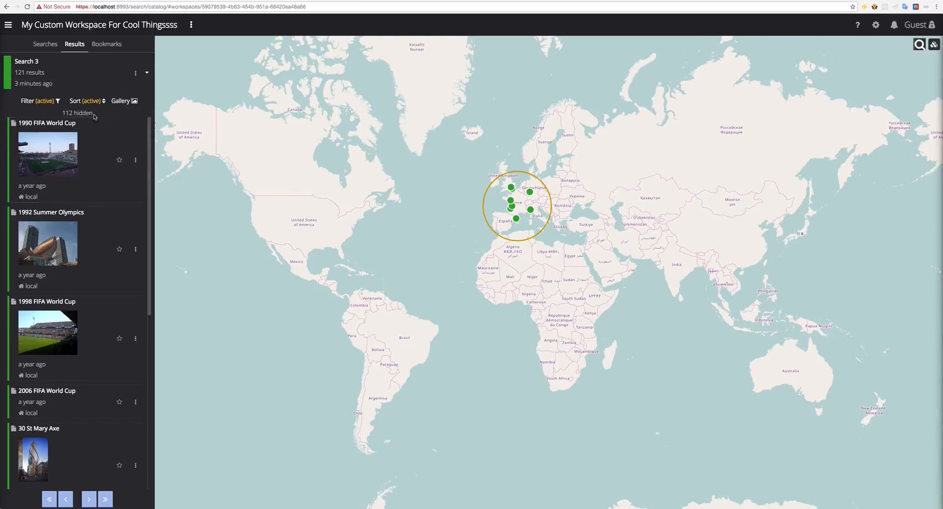
click(102, 105)
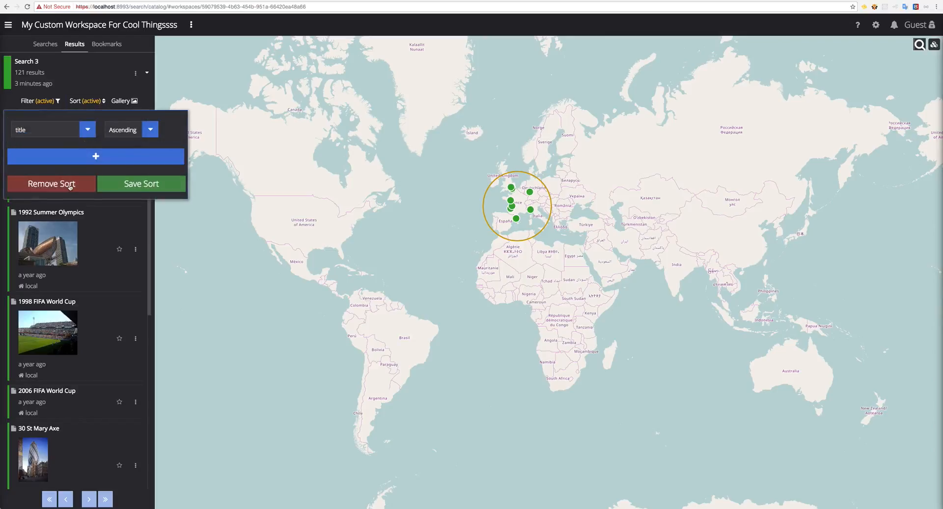
click(69, 184)
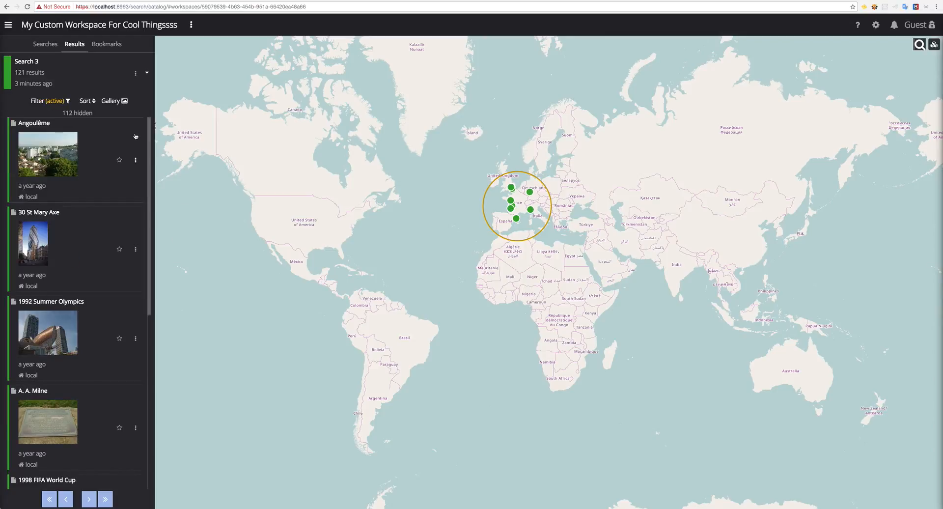
Step: Switch the results display to List and back to Gallery
click(123, 100)
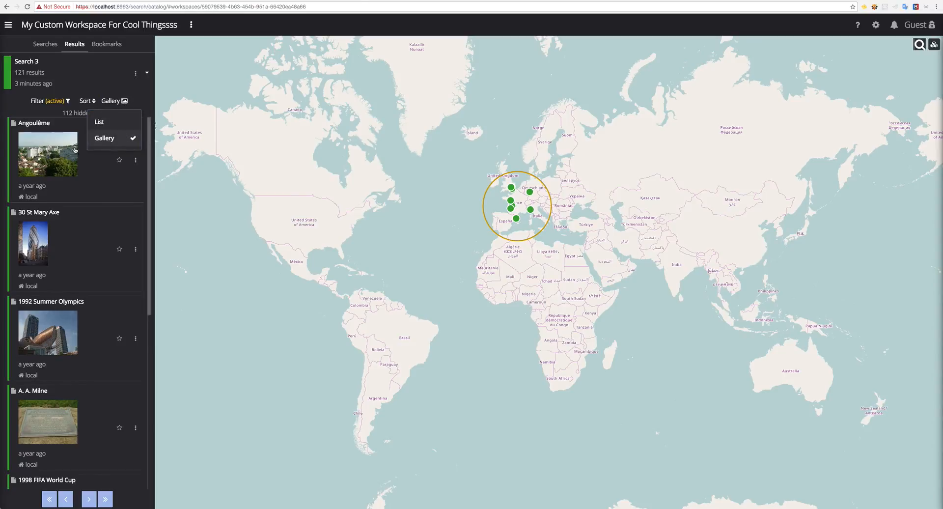
click(110, 125)
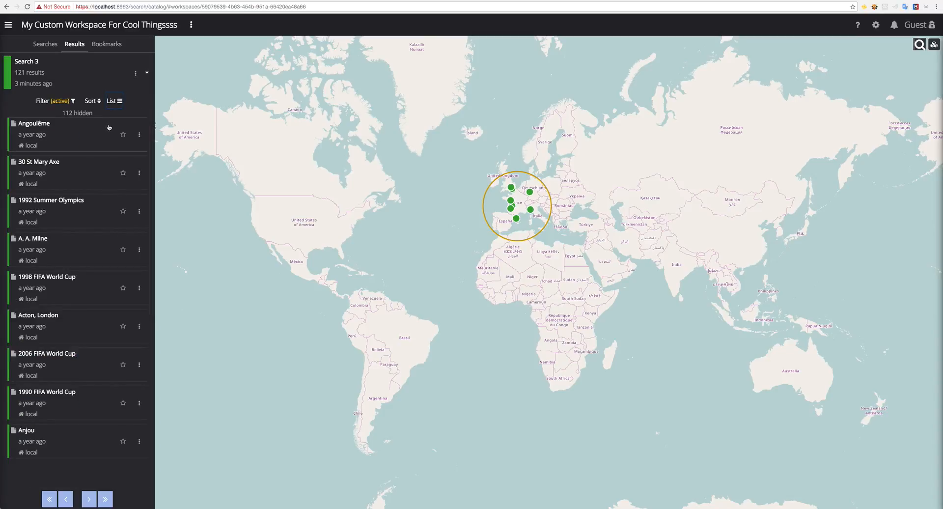
click(117, 101)
click(106, 142)
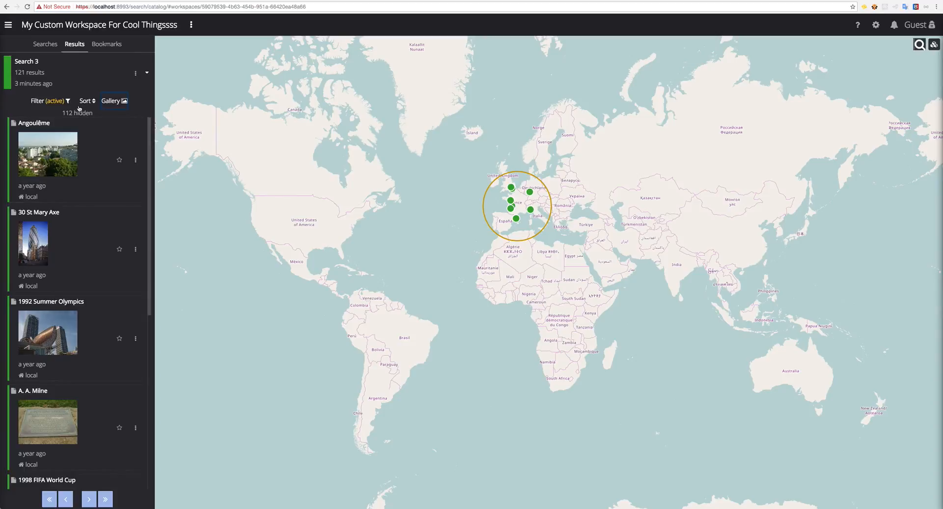
Step: Remove the location filter from the Search 3 results
click(54, 99)
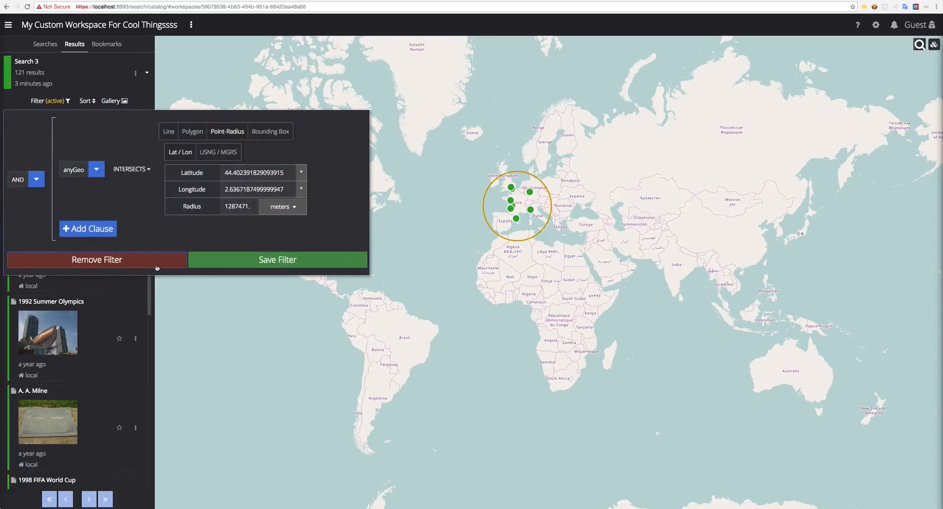
click(157, 267)
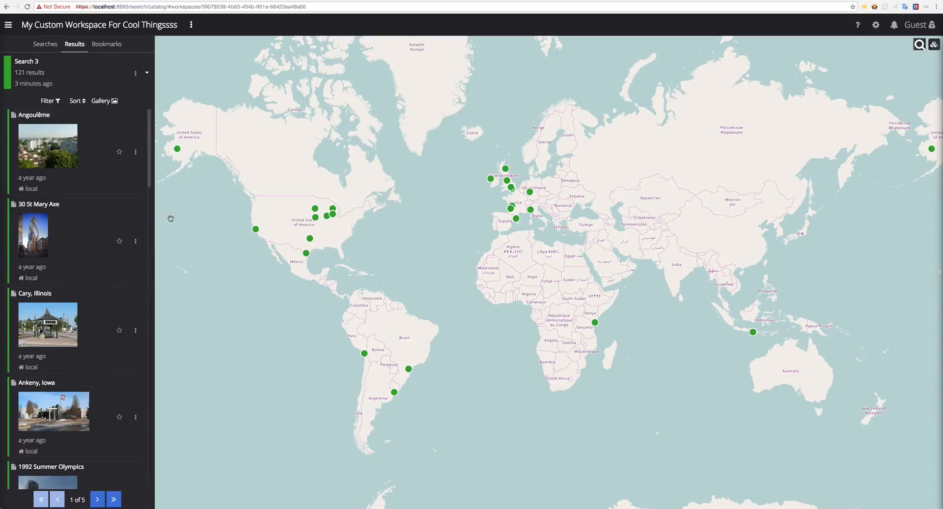
scroll(61, 206, down, 1)
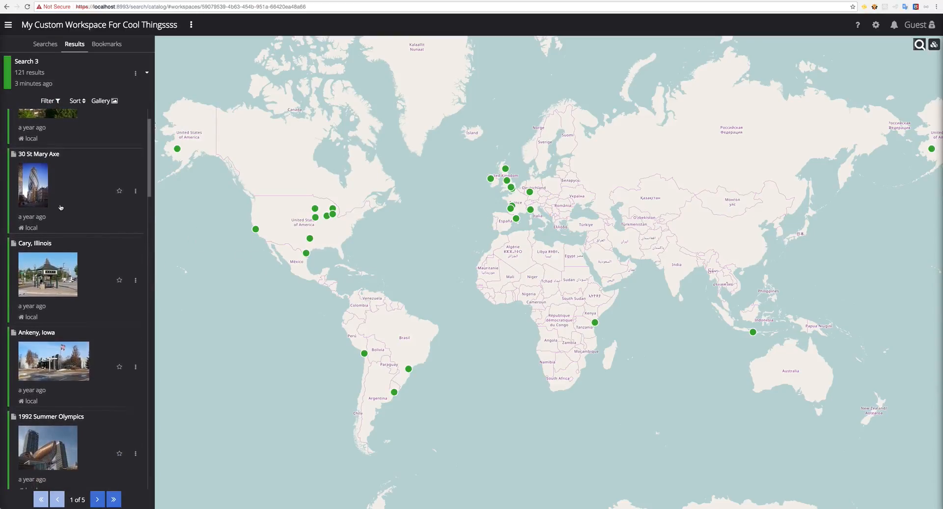
scroll(60, 206, up, 1)
scroll(509, 191, up, 1)
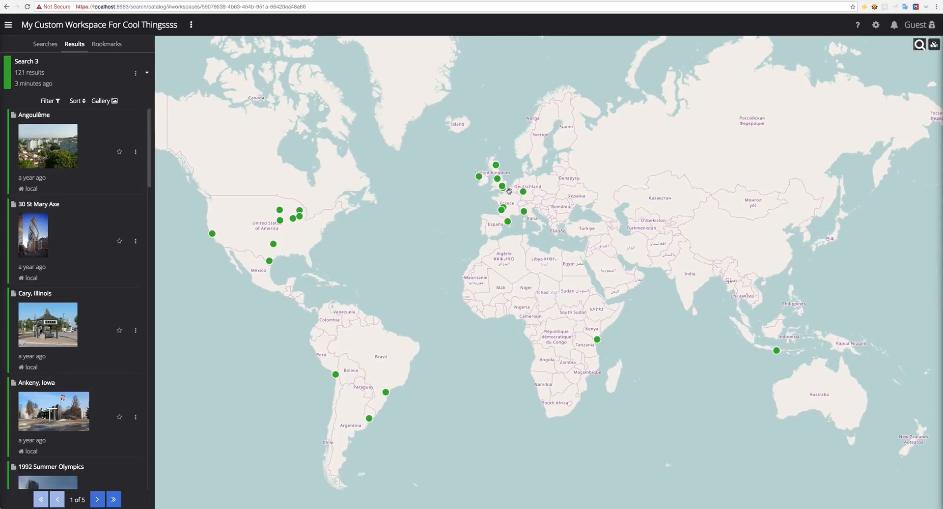
Step: Open the Angoulême result, read through its detailed attributes and return to its summary
click(67, 165)
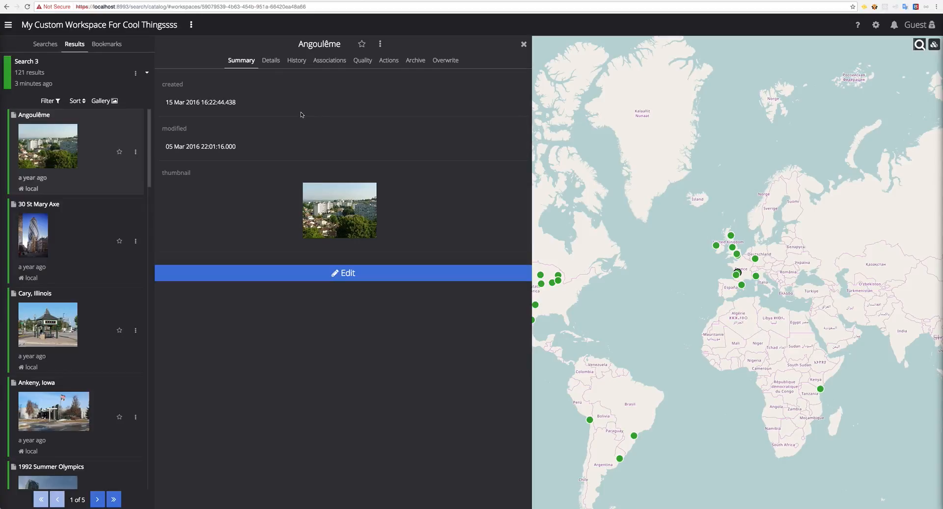
click(270, 60)
scroll(265, 81, down, 1)
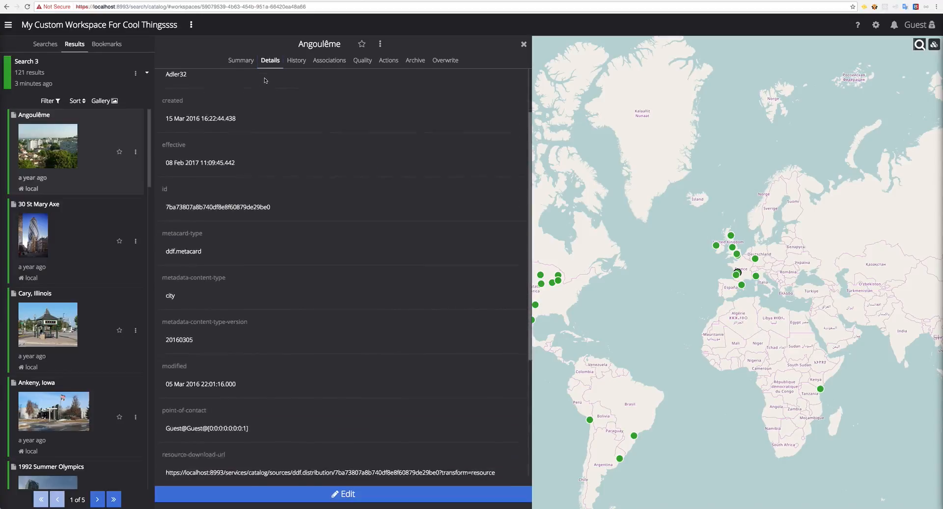
scroll(265, 81, down, 1)
click(240, 60)
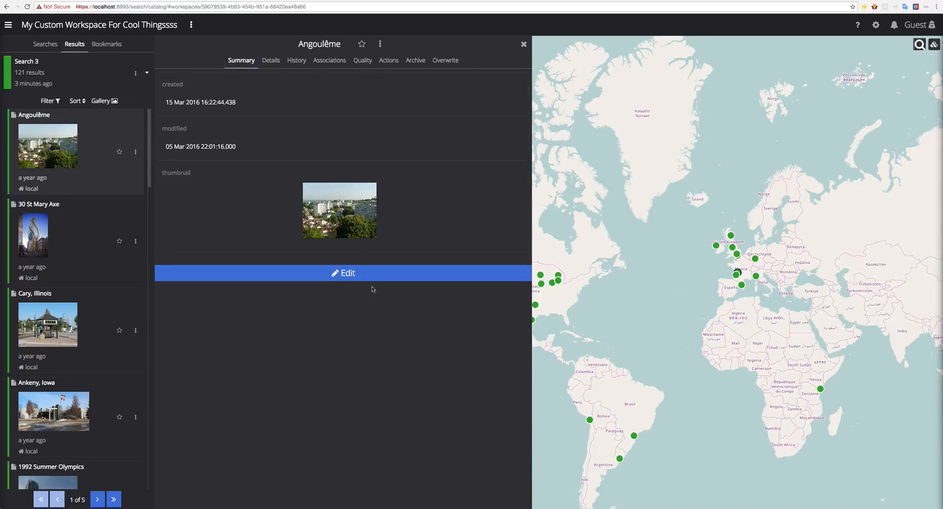
Step: Set the Angoulême record's modified date to 18 Mar 2016 and save the record
click(353, 275)
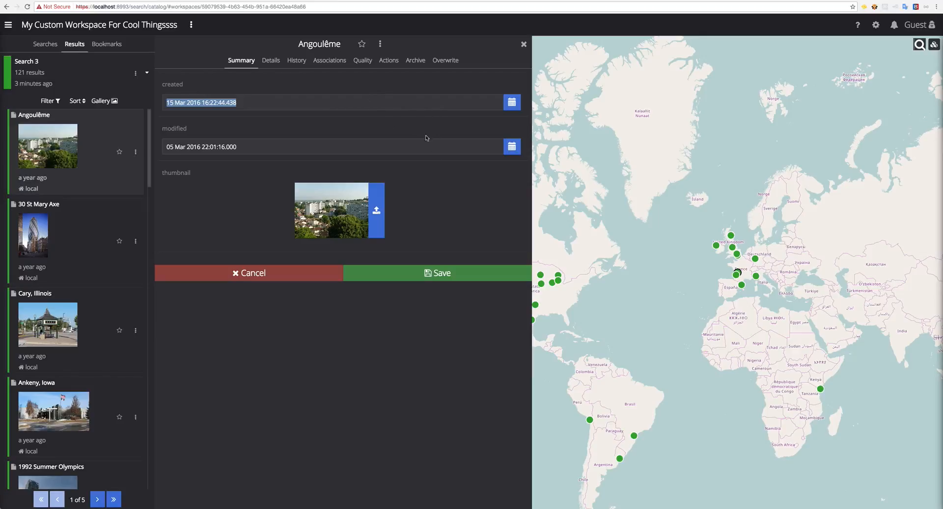
click(511, 147)
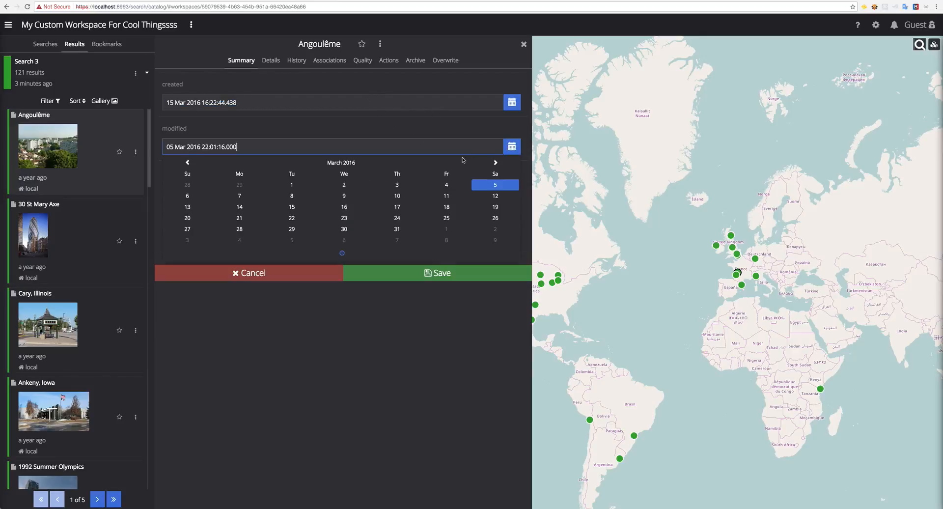
click(446, 207)
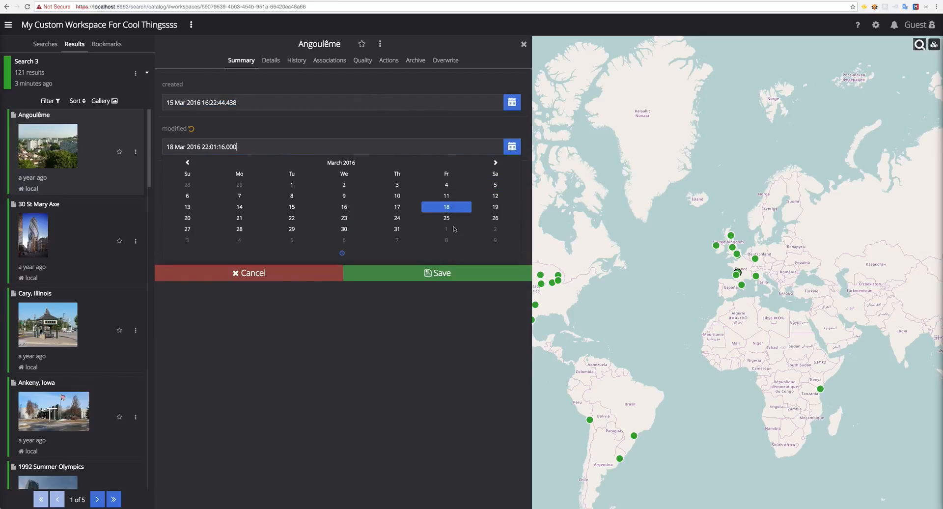
click(451, 273)
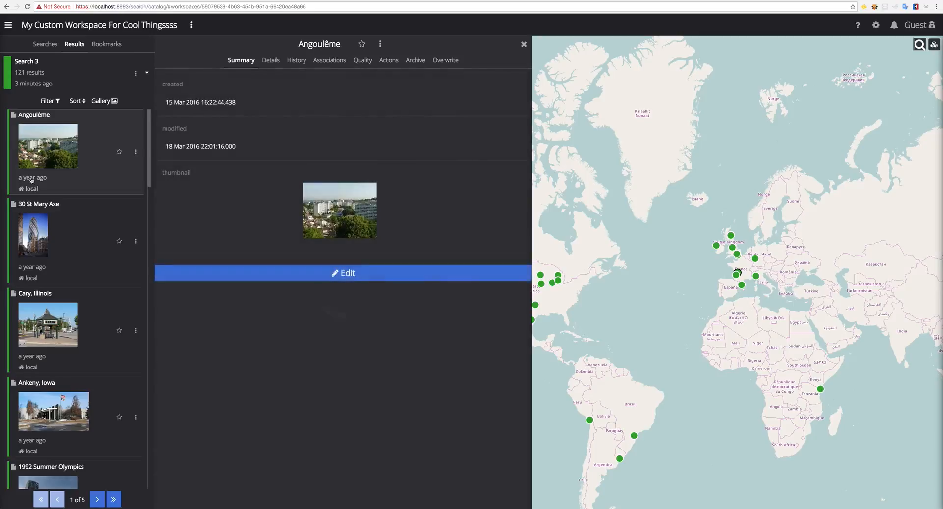
Step: Set the Angoulême record's modified date to 3 Aug 2017 and save the record
click(344, 273)
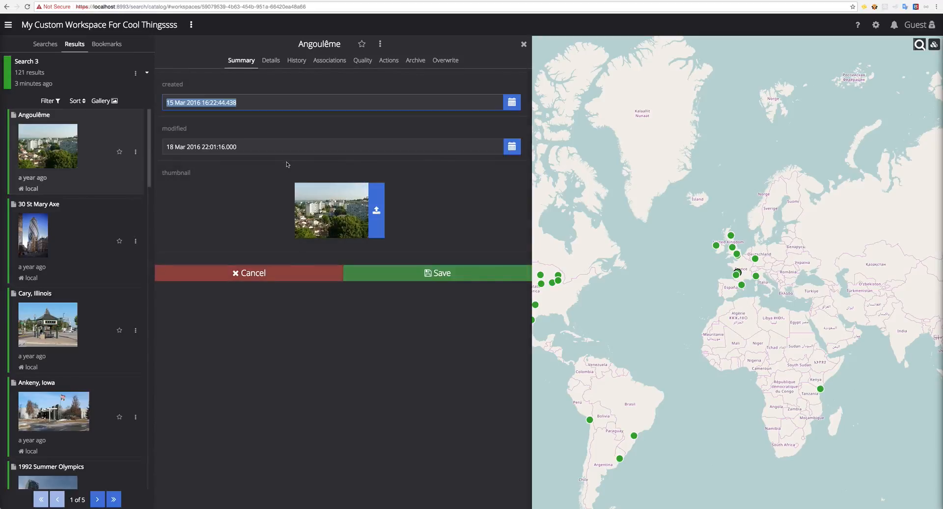
click(510, 147)
click(355, 163)
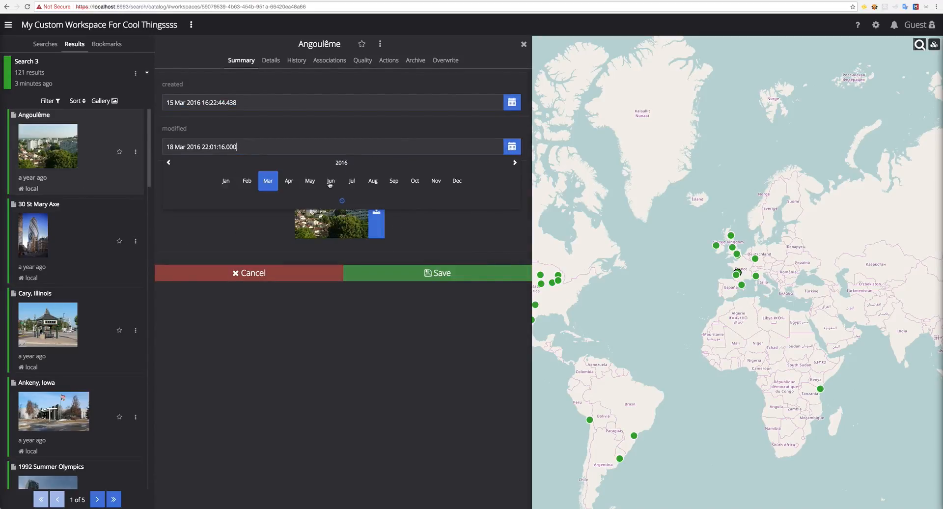
click(341, 164)
click(353, 181)
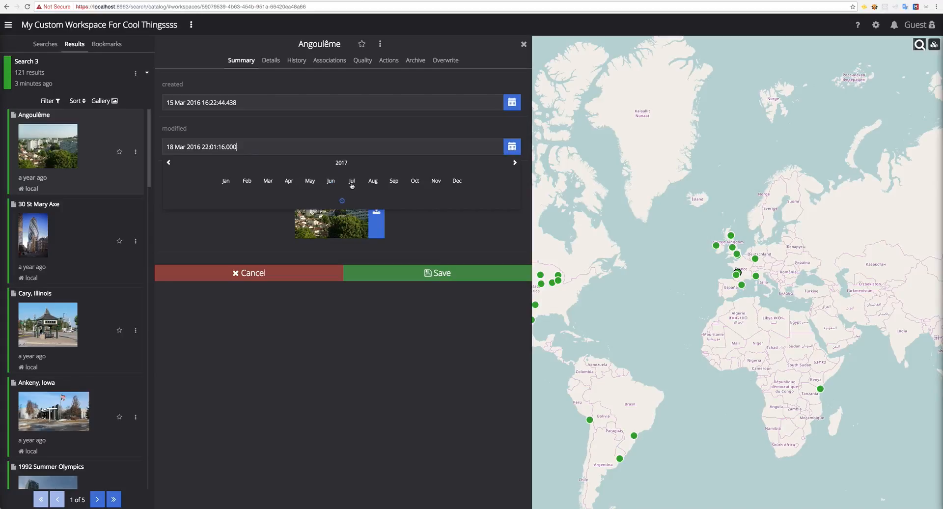
click(373, 183)
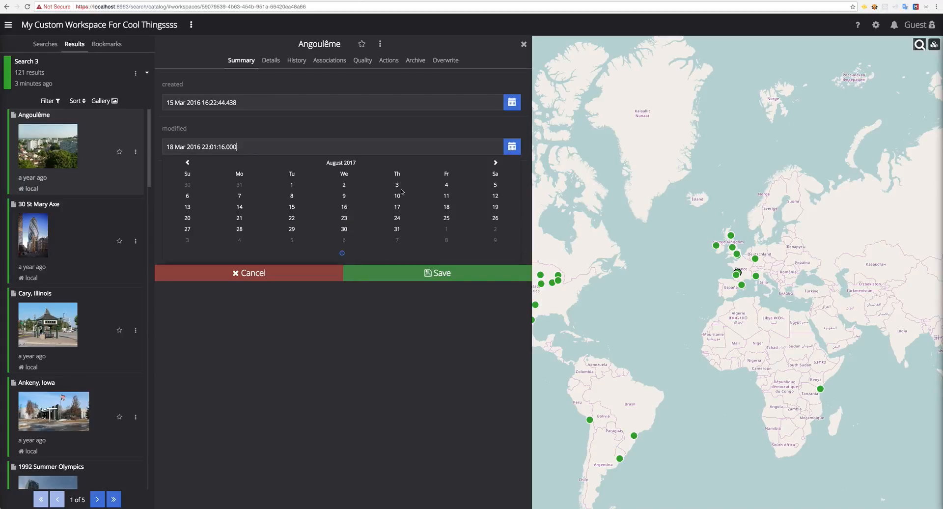
click(397, 184)
click(427, 276)
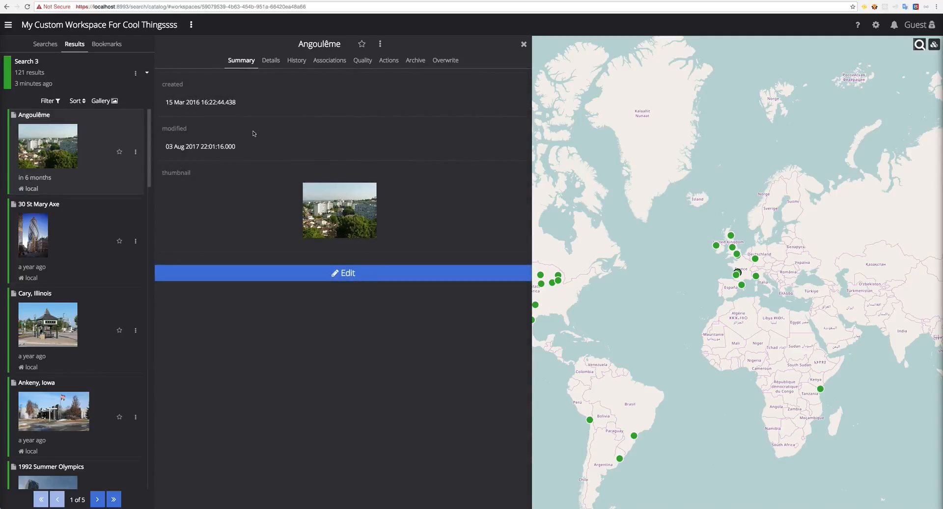
Step: Revert the Angoulême record to version 1 from its history and return to its summary
click(270, 59)
click(253, 61)
click(270, 60)
click(297, 61)
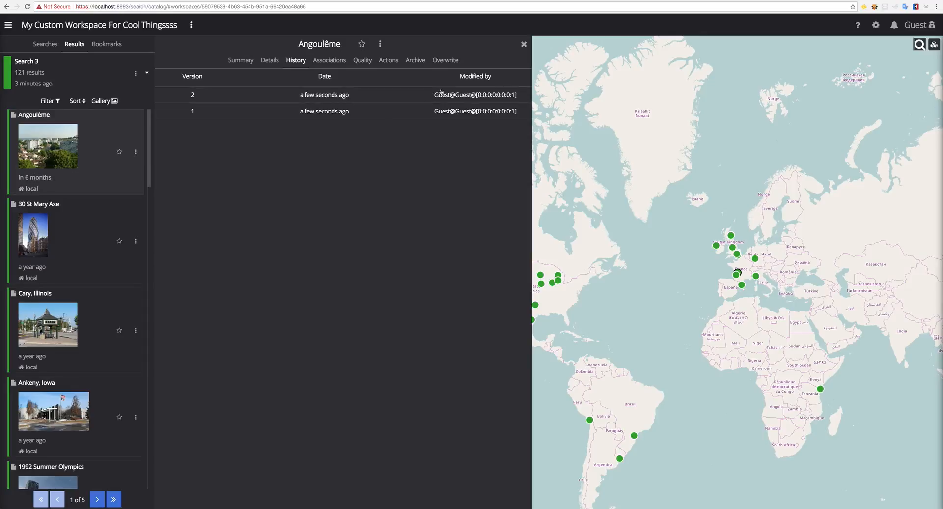
click(434, 112)
click(415, 137)
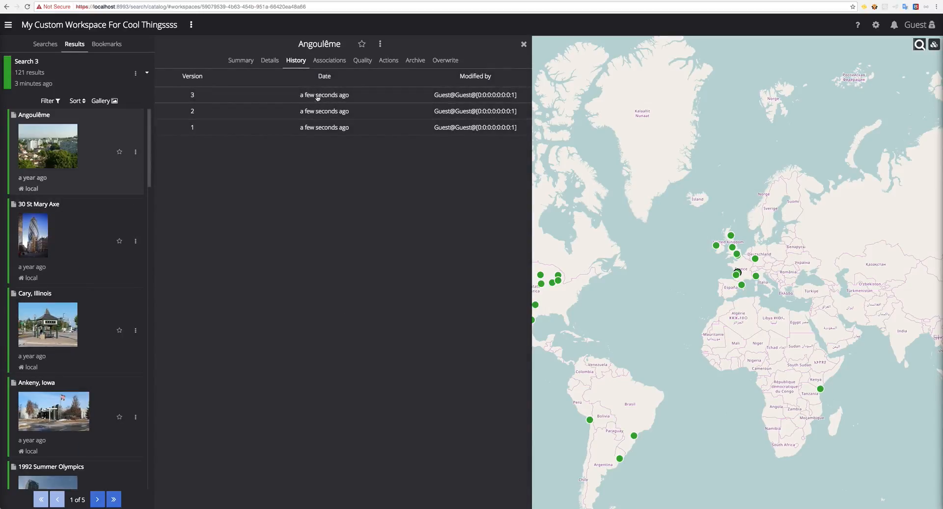
click(269, 59)
click(240, 60)
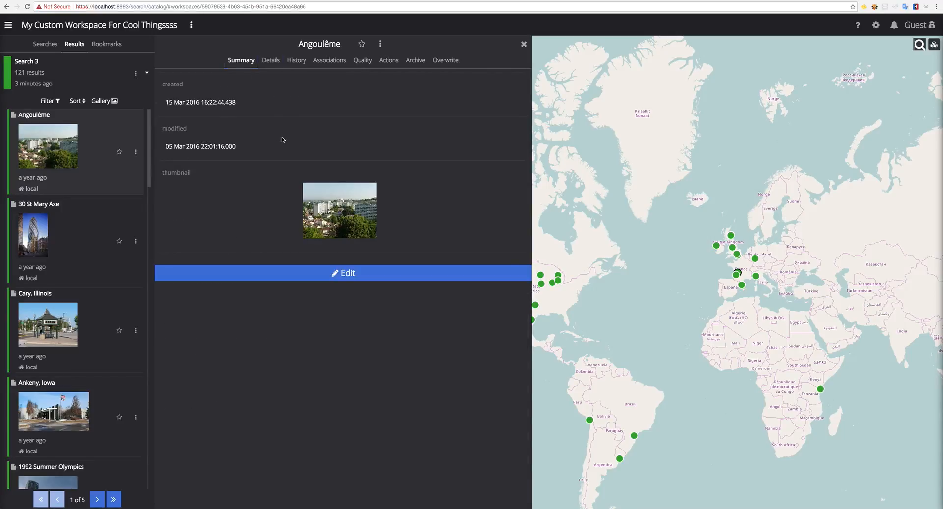
Step: Add and save a single "related to" association from the Angoulême record to 1992 Summer Olympics
click(329, 60)
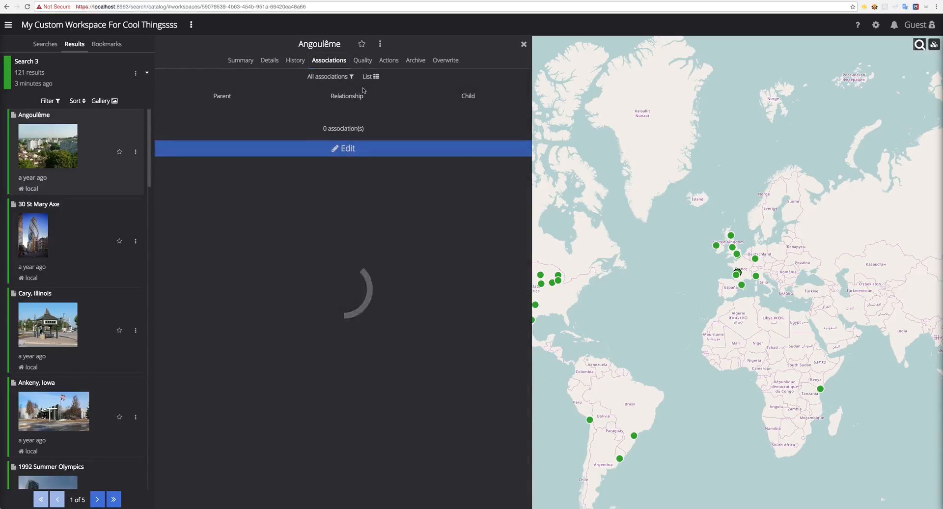
click(388, 148)
click(418, 126)
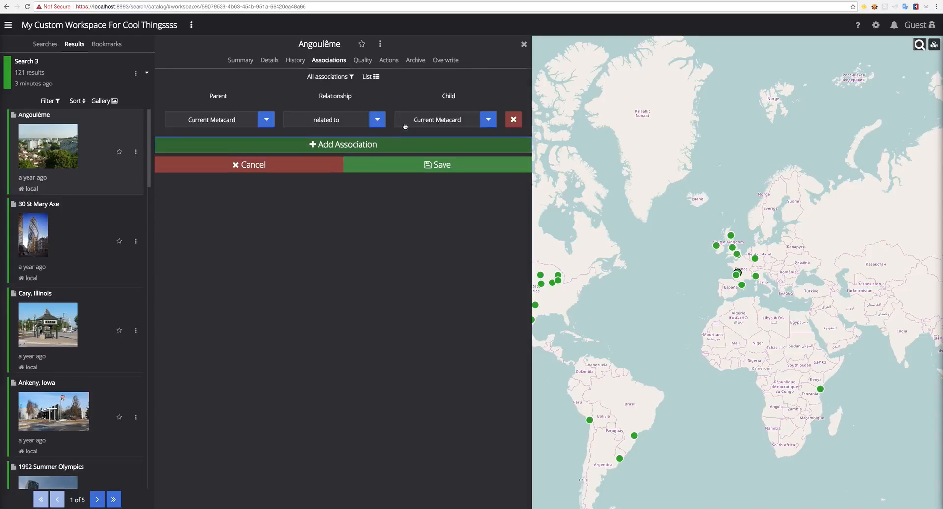
click(418, 119)
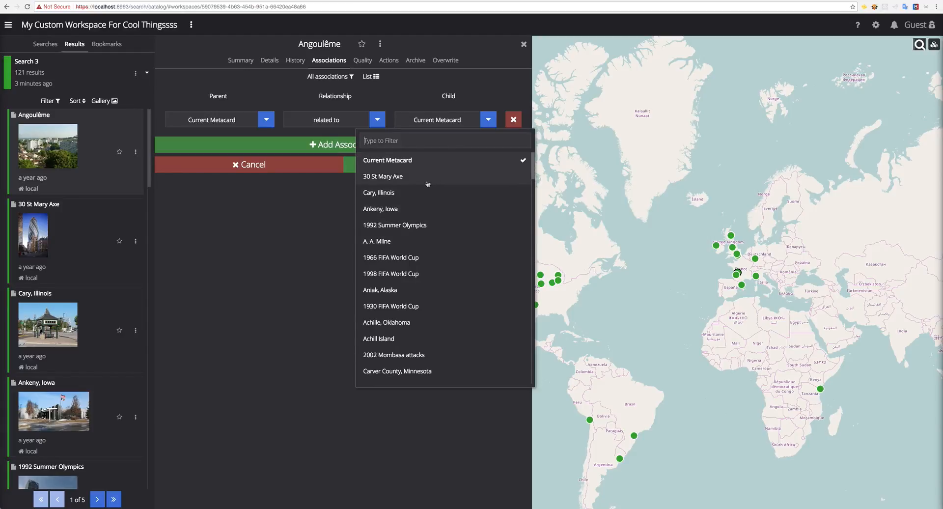
click(442, 225)
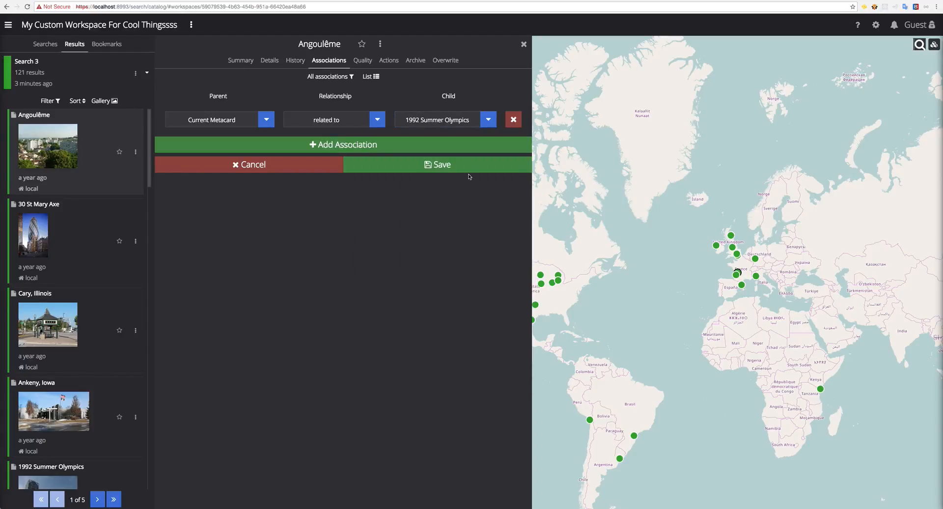
click(391, 153)
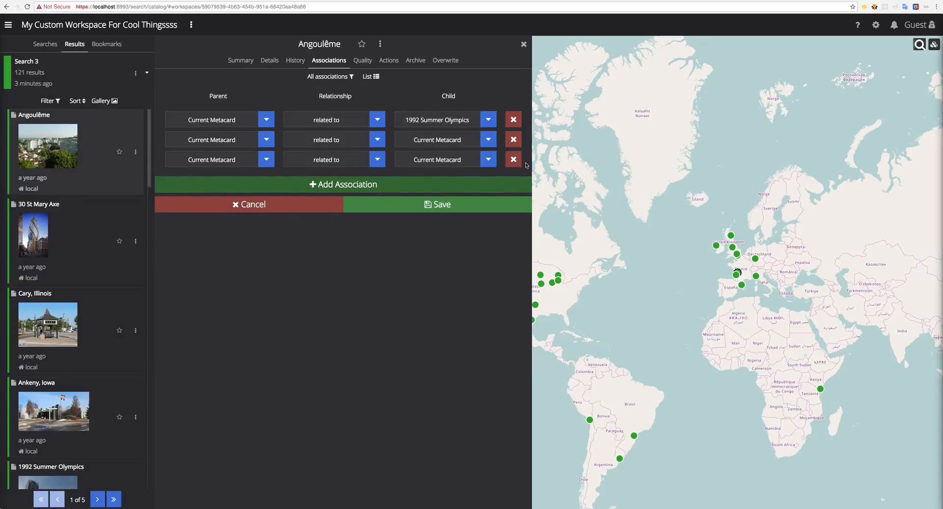
click(513, 139)
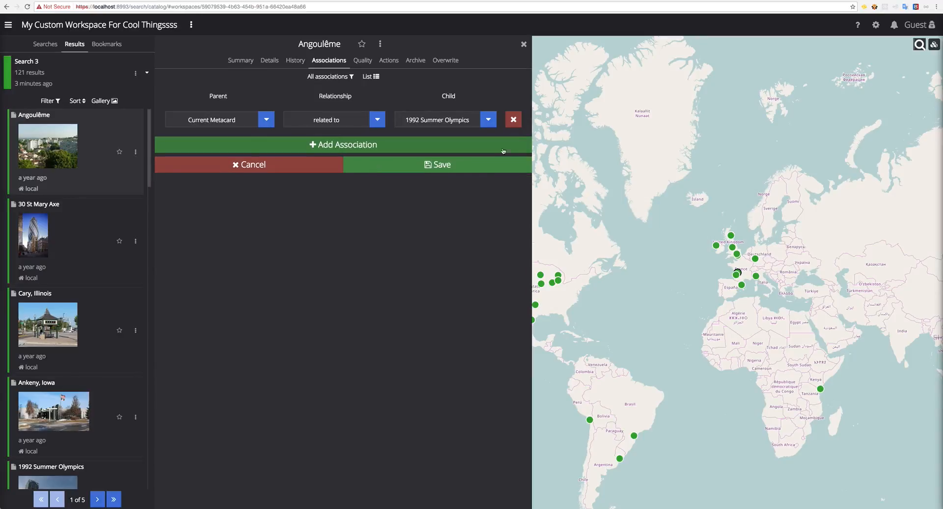
click(417, 168)
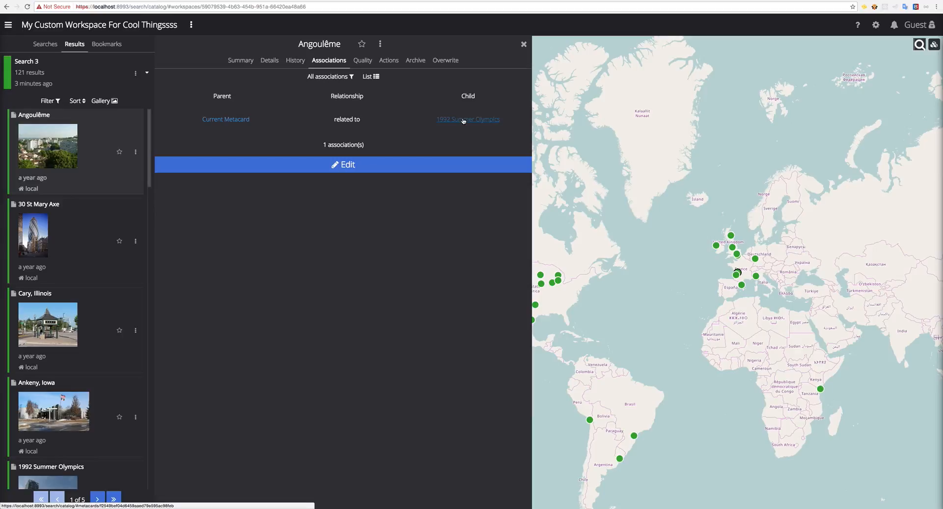
Step: Switch the Angoulême record's associations display from List to Graph
click(374, 77)
click(362, 113)
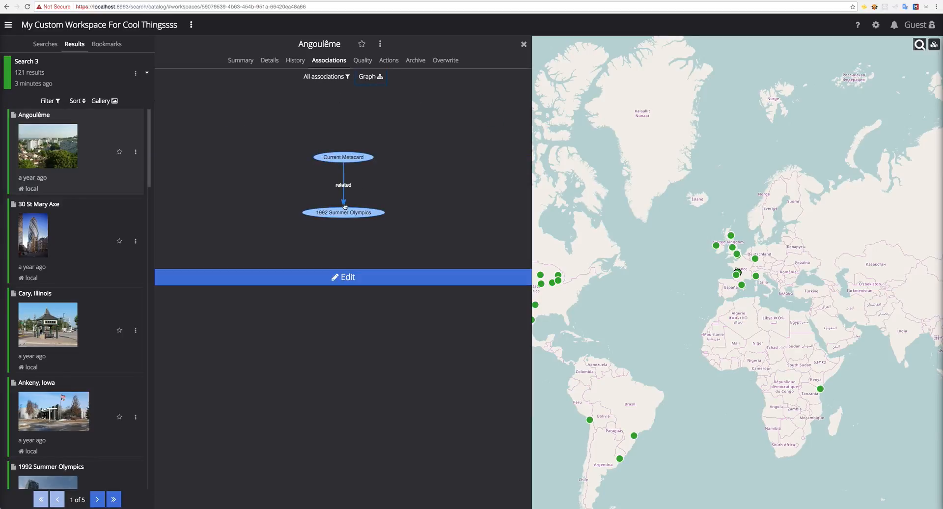
Step: Try changing the graph association's child to Carver County, Minnesota and removing the association, cancelling the edits
click(375, 277)
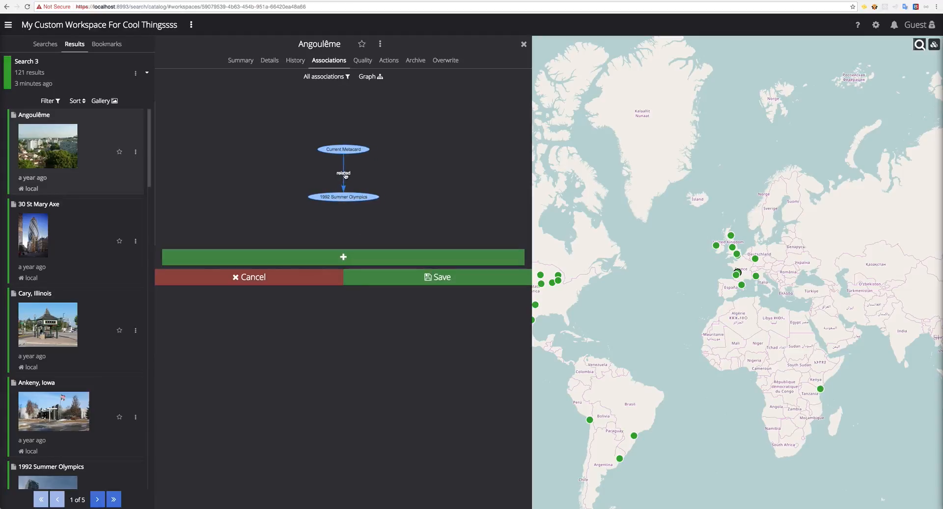
click(344, 257)
click(479, 261)
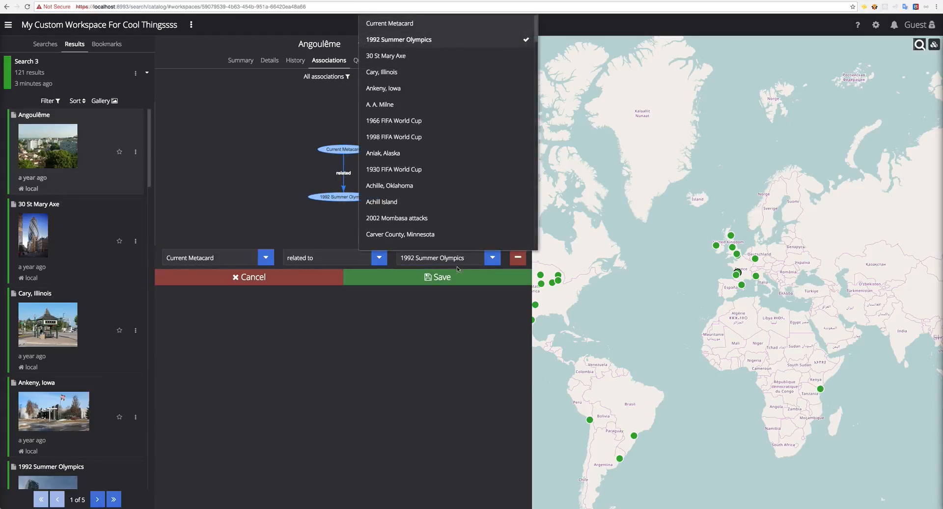
click(440, 232)
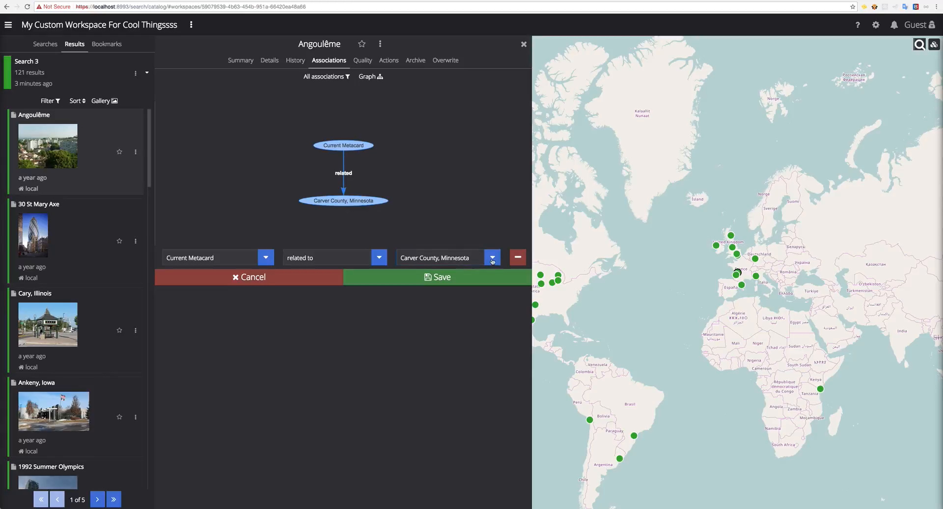
click(518, 258)
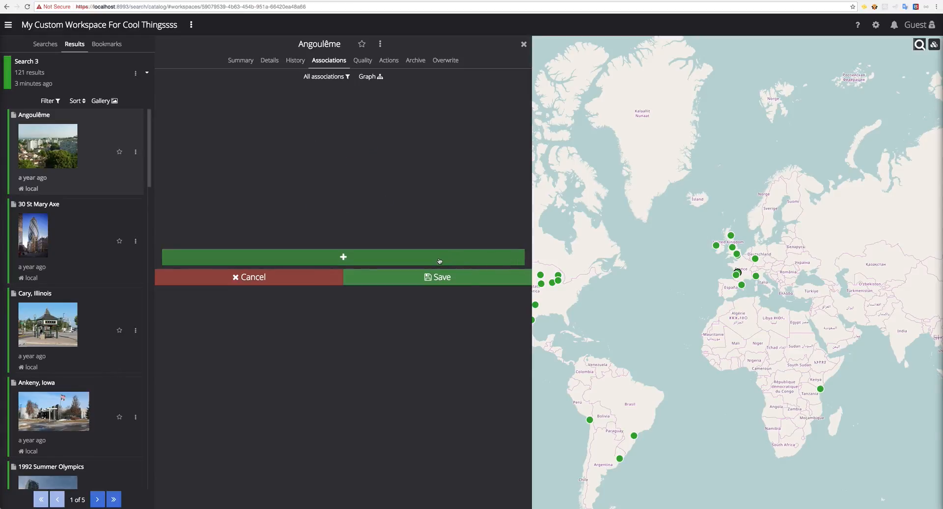
click(336, 277)
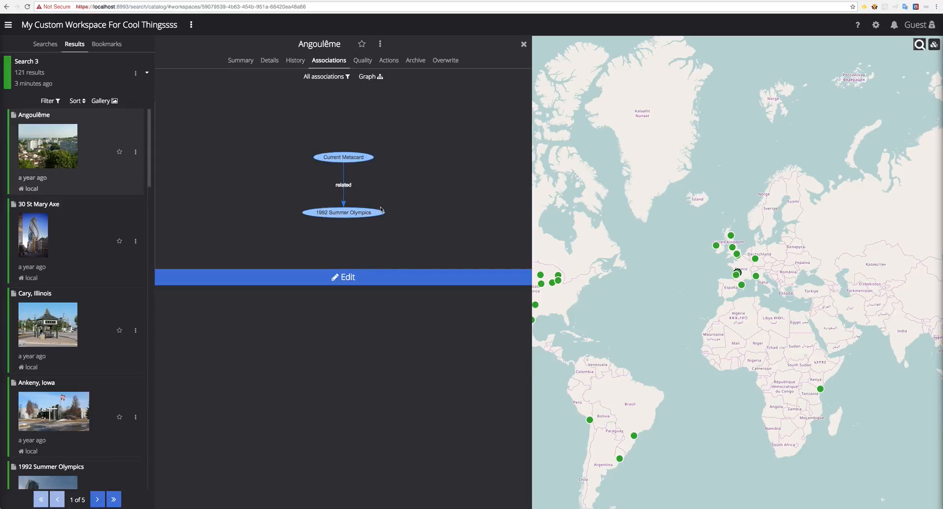
Step: Review the Angoulême record's validation quality report and its available export actions
click(364, 63)
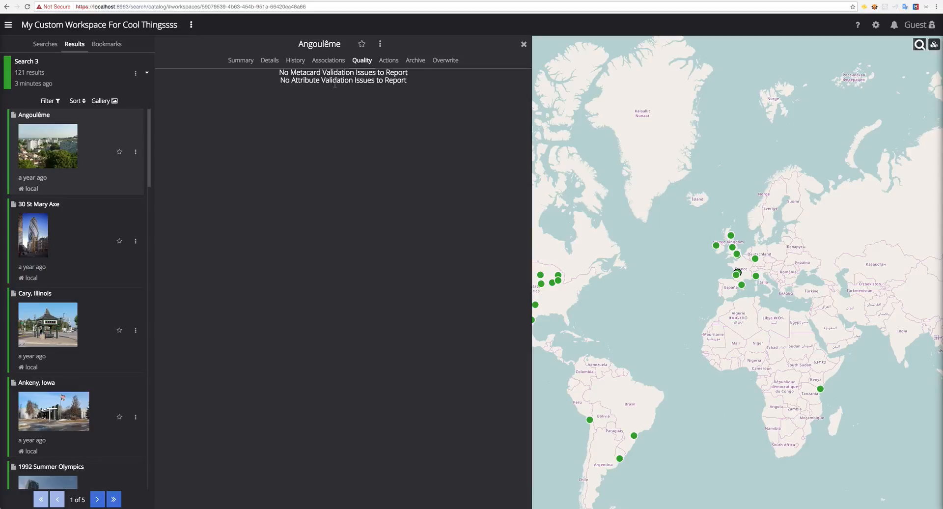
click(388, 60)
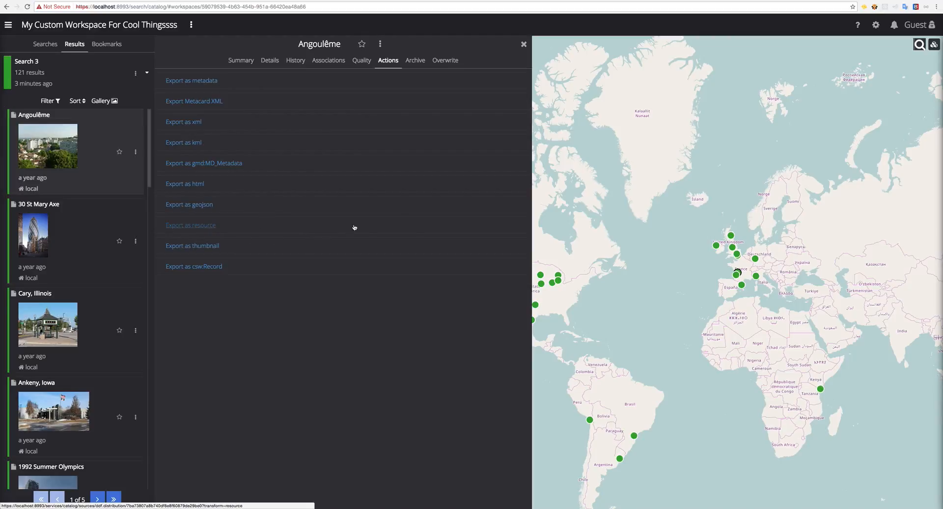
Step: Archive the Angoulême record so that it leaves the standard search results
click(415, 60)
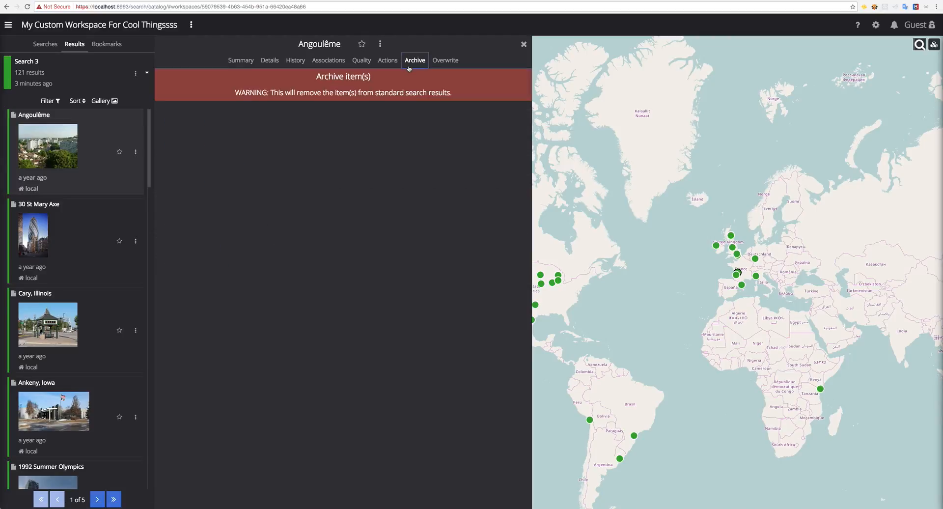
click(339, 94)
click(503, 223)
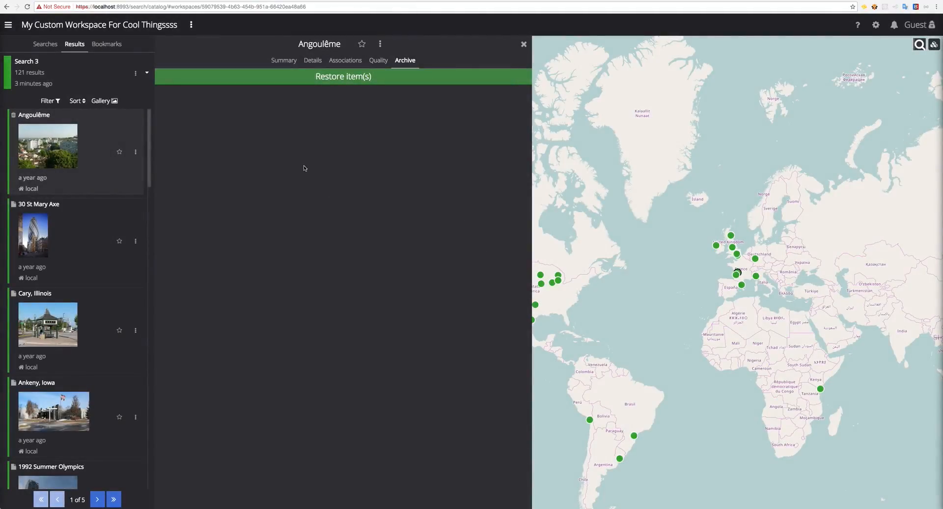
Step: Rerun Search 3, check the archived Angoulême record's summary and restore option, and close the record
click(135, 73)
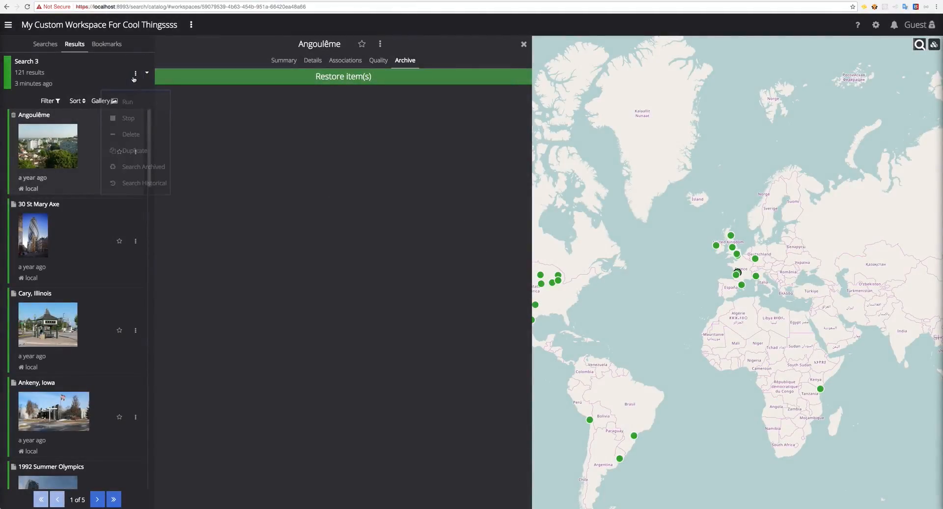
click(127, 101)
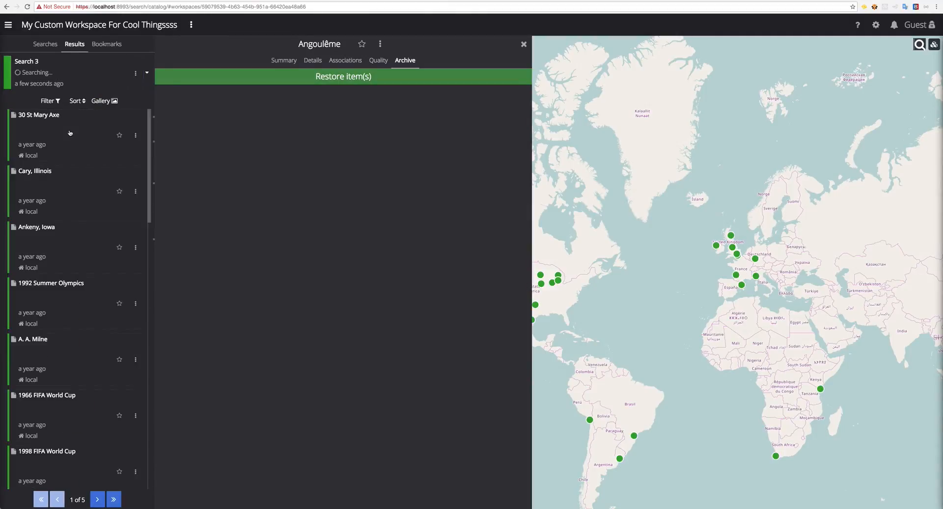
click(292, 61)
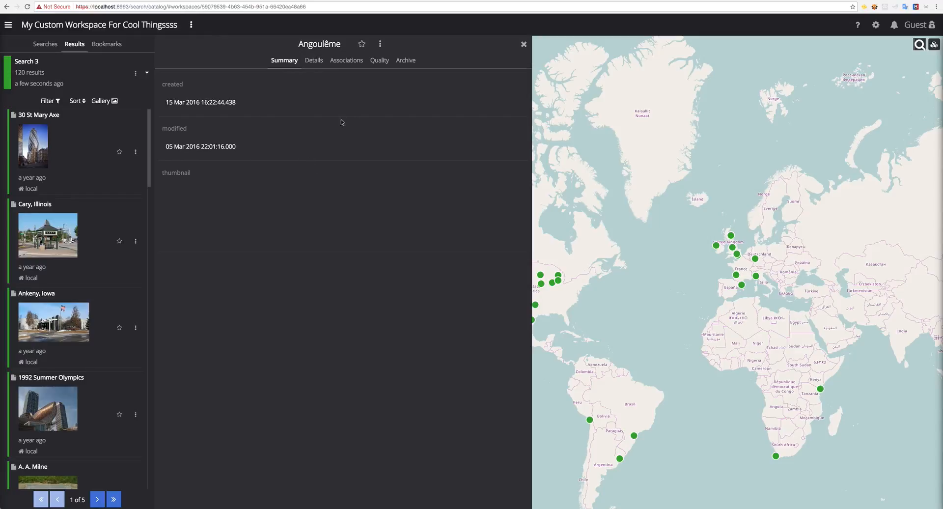
click(405, 61)
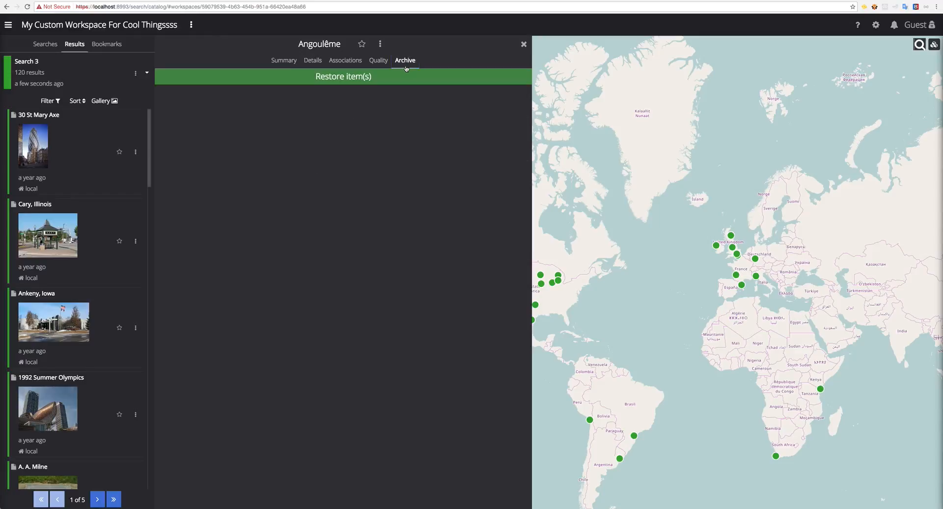
click(523, 45)
Step: Run Search 3 against archived records and rerun it as a standard search
click(135, 72)
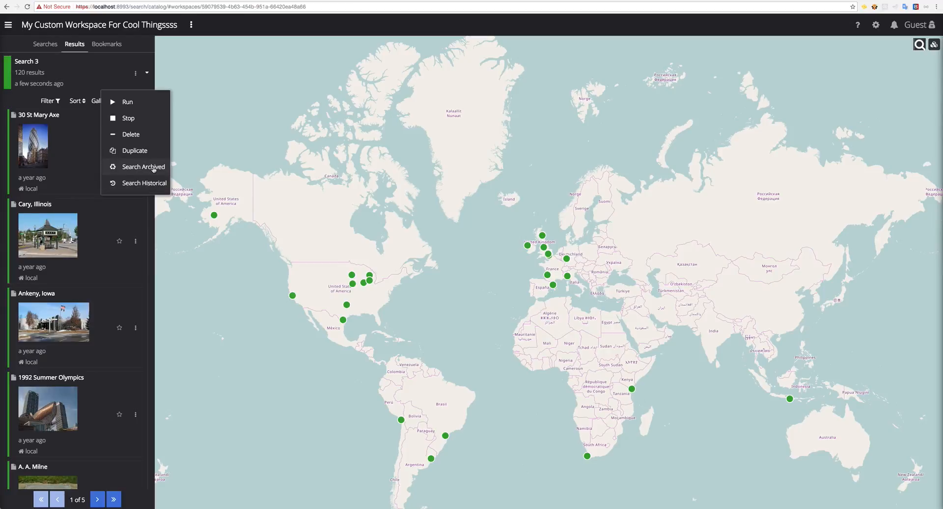
click(146, 167)
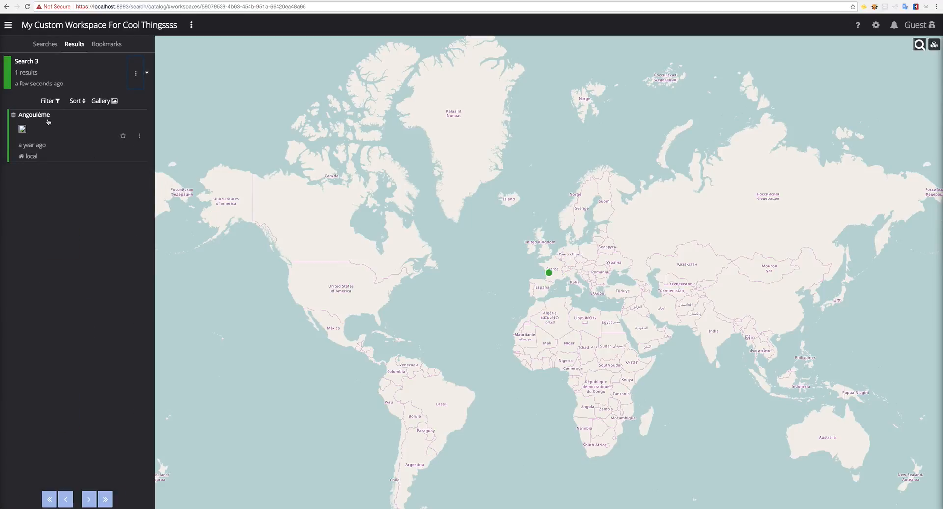
click(135, 73)
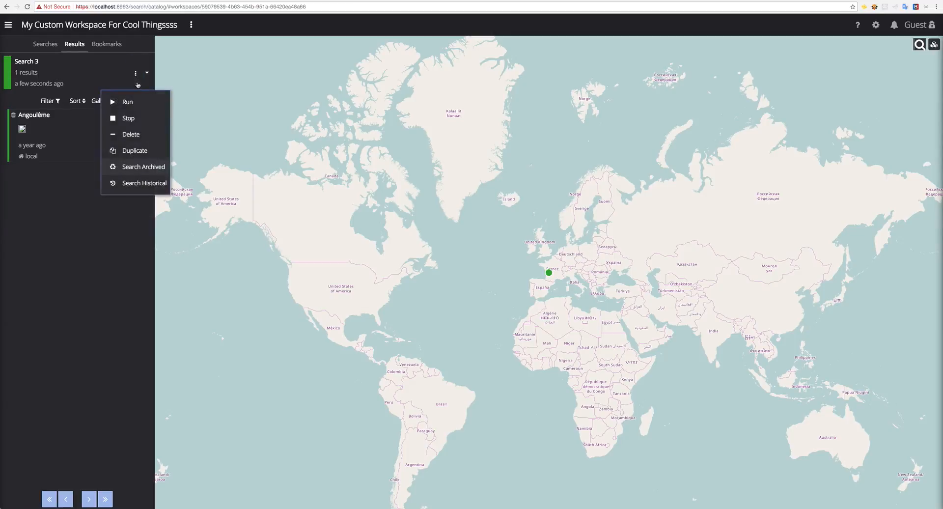
click(139, 100)
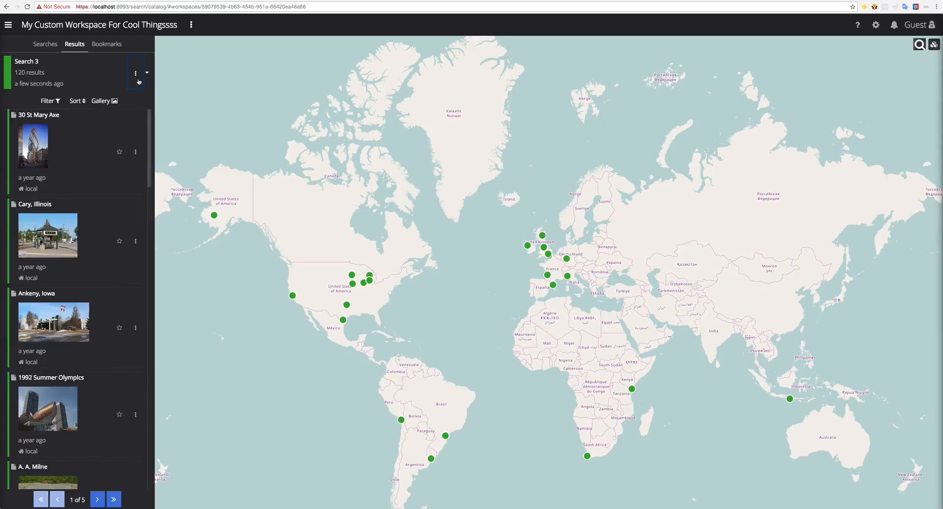
Step: Run Search 3 against historical record versions
click(135, 74)
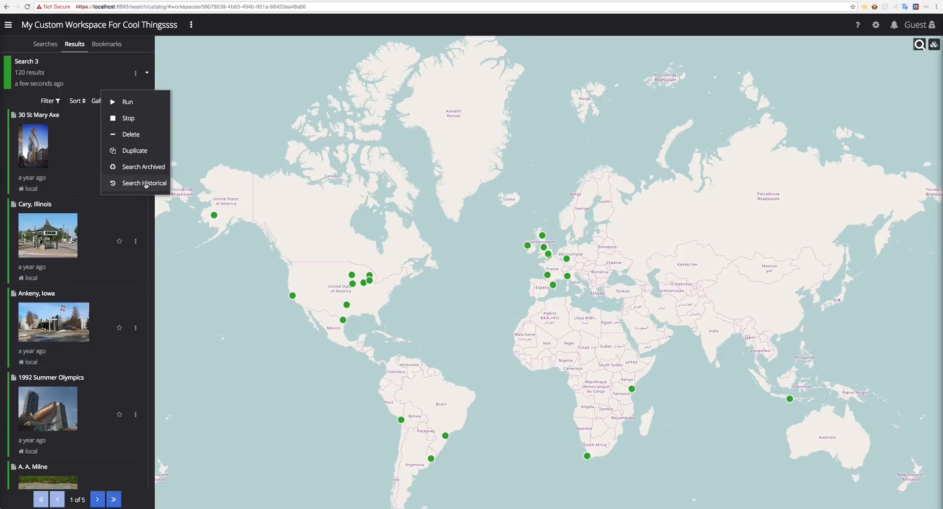
click(144, 184)
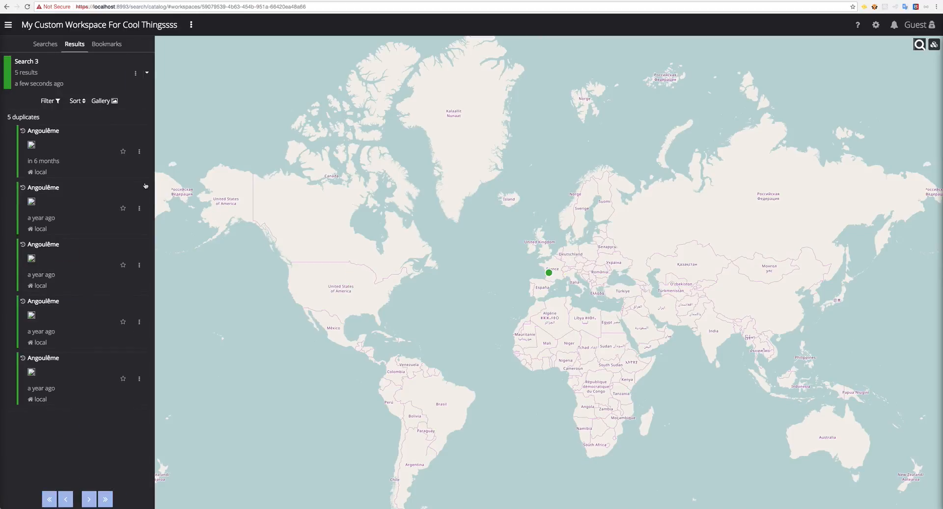
Step: Select all five historical Angoulême versions, examine their combined details for differing version actions, dates and resource values, and close the details
click(66, 159)
shift+click(69, 383)
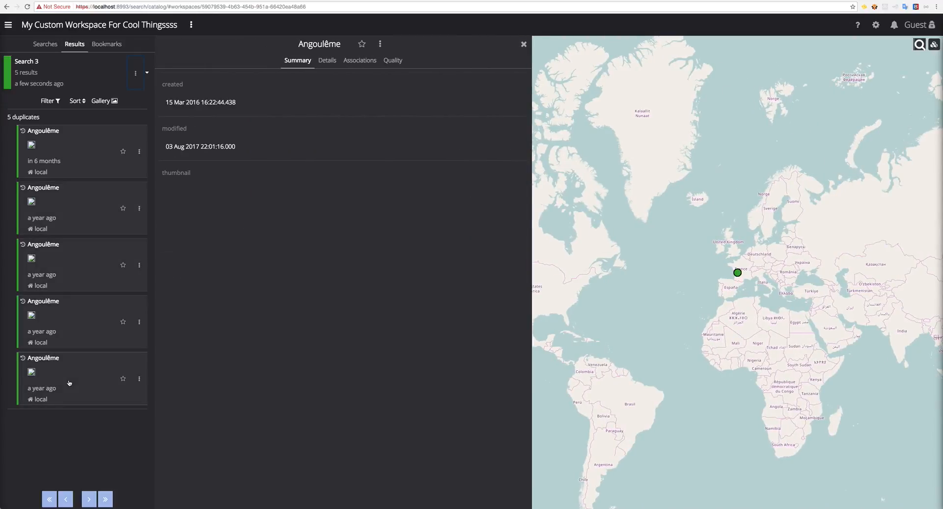
scroll(340, 118, down, 5)
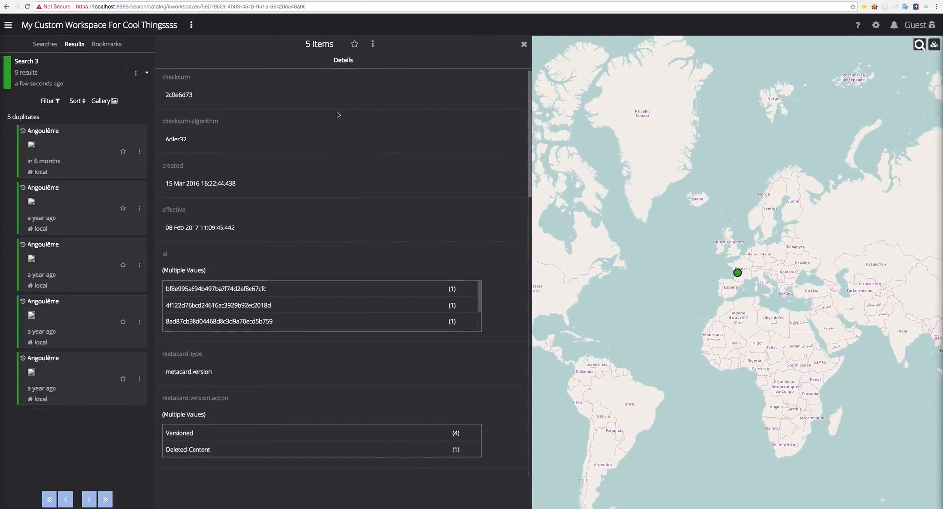
scroll(322, 164, up, 2)
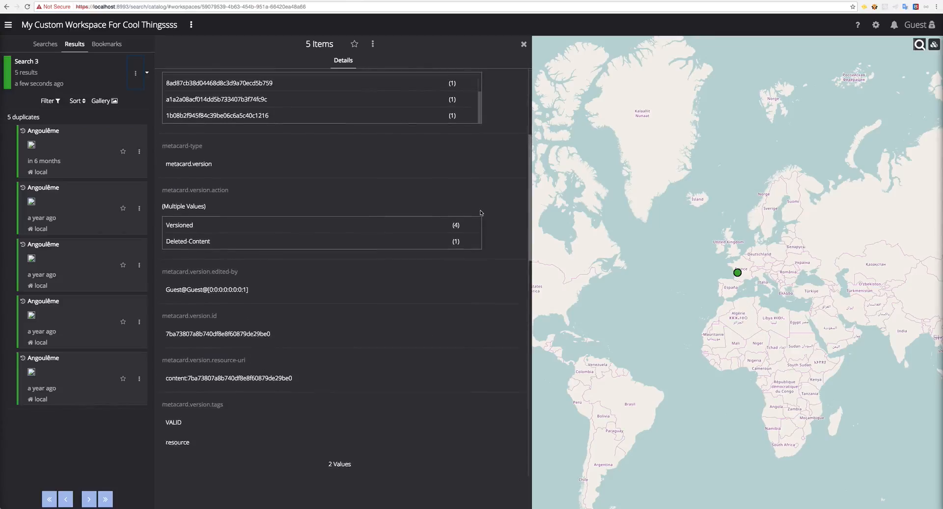
scroll(321, 164, down, 3)
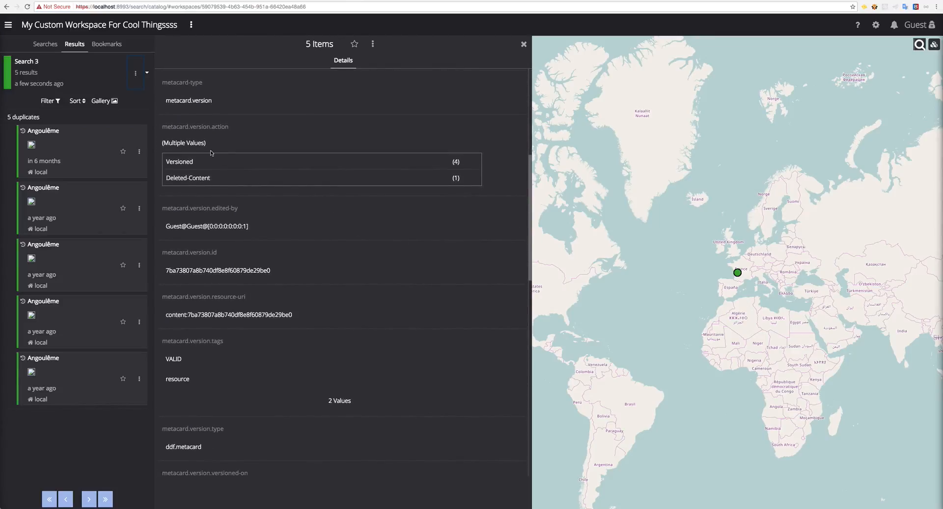
scroll(254, 181, down, 6)
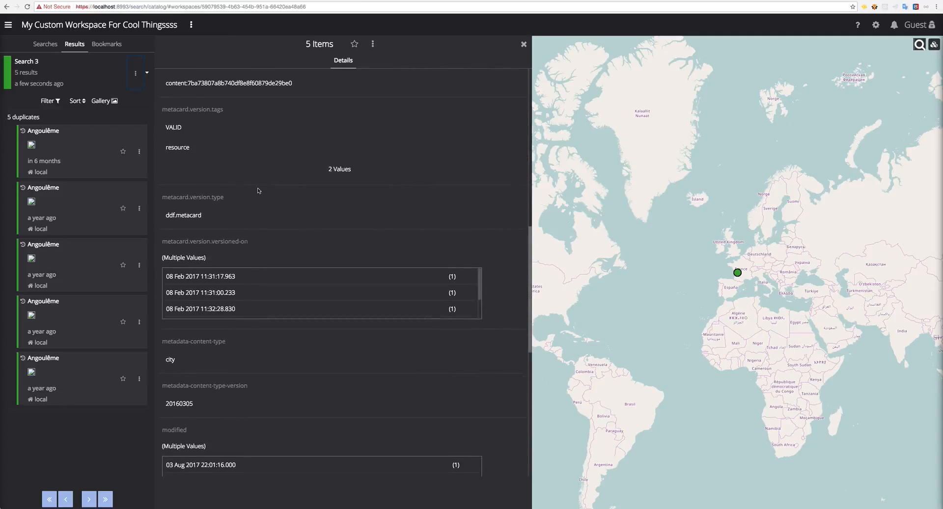
scroll(258, 191, down, 5)
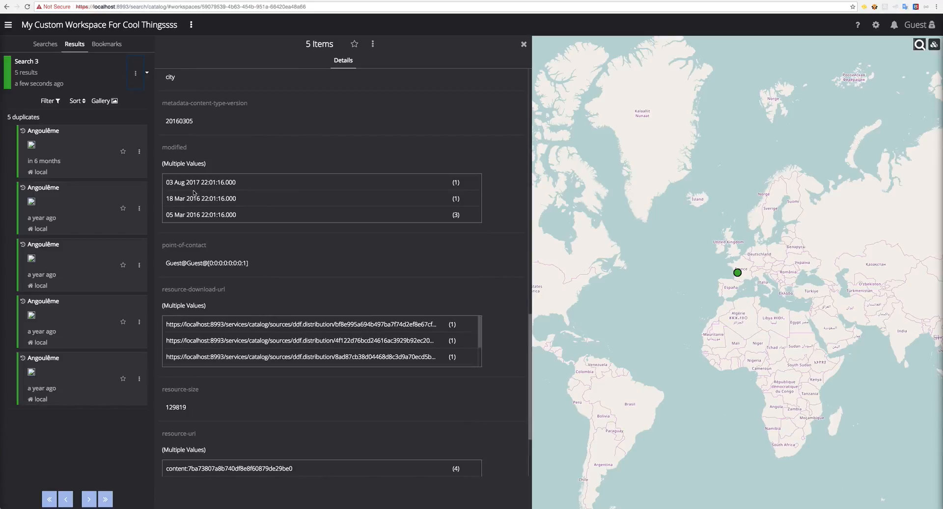
scroll(284, 235, down, 3)
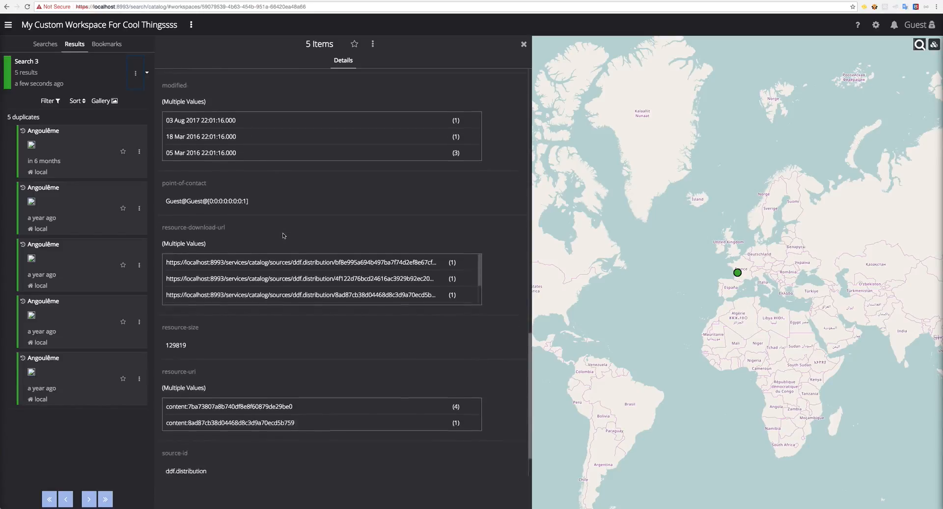
click(523, 44)
Step: Run Search 3 against archived records and restore the archived Angoulême record
click(135, 73)
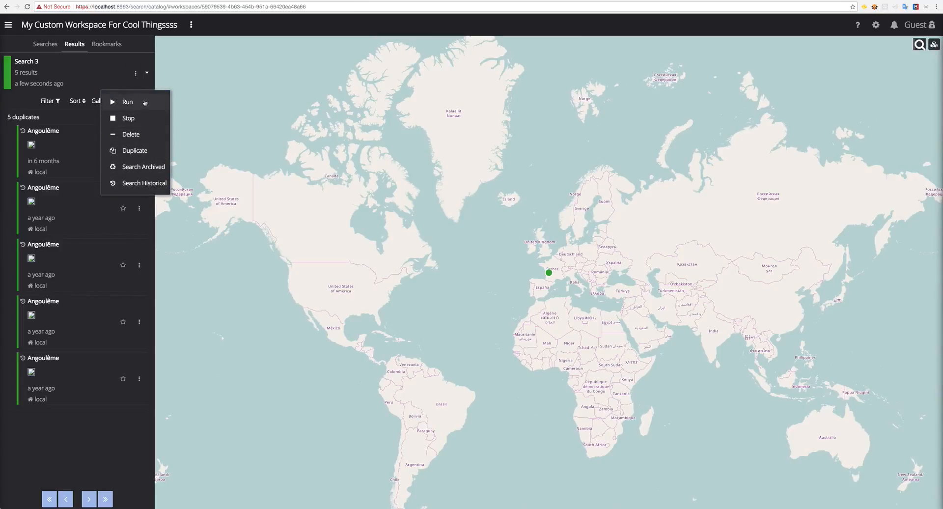
click(160, 167)
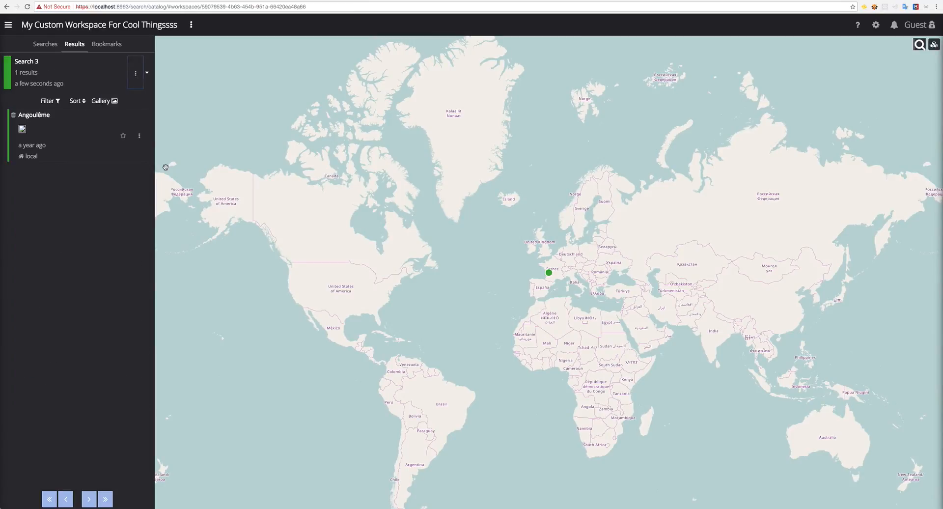
click(74, 139)
click(415, 60)
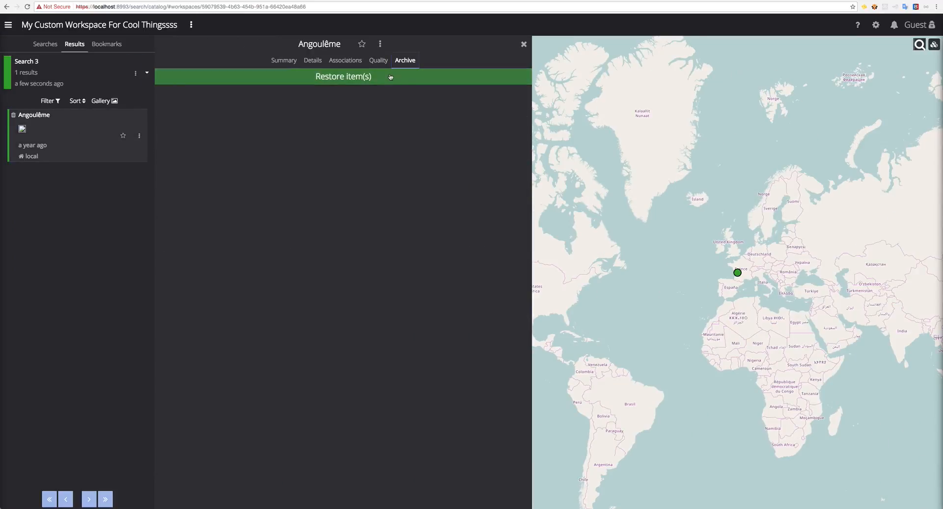
click(416, 80)
click(518, 229)
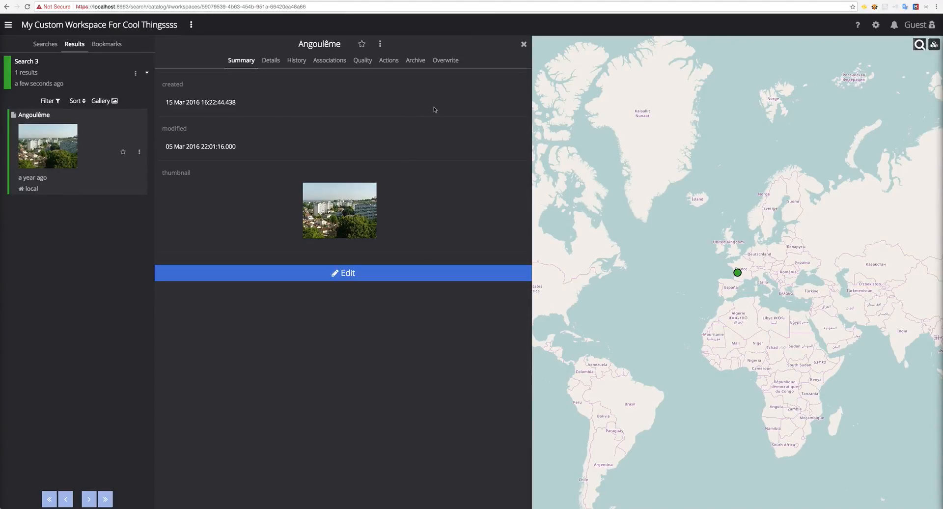
Step: Check the overwrite option of the Angoulême record and bookmark the record, toggling the bookmark off and back on
click(445, 60)
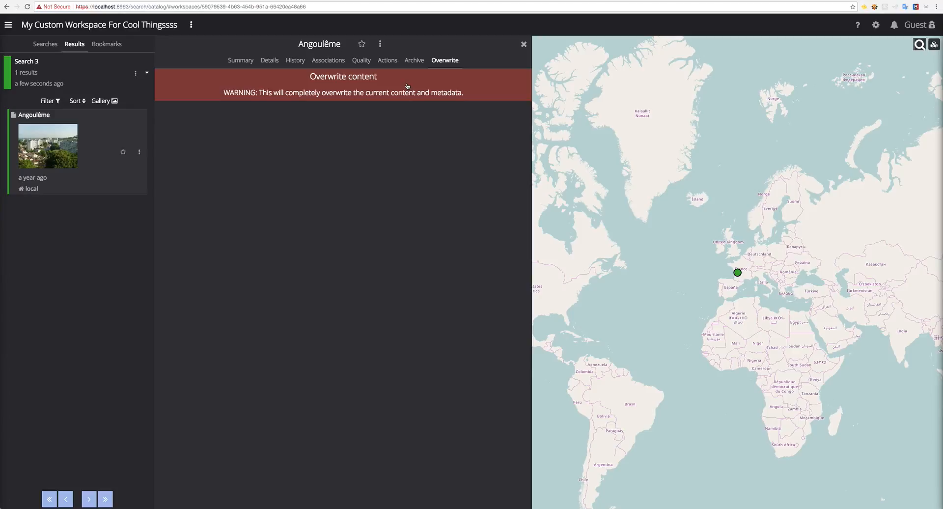
click(240, 60)
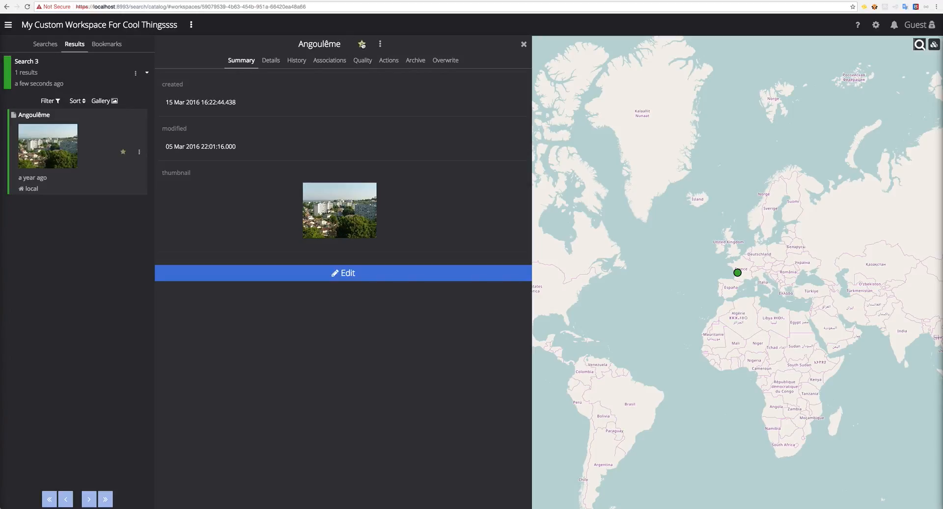
click(379, 44)
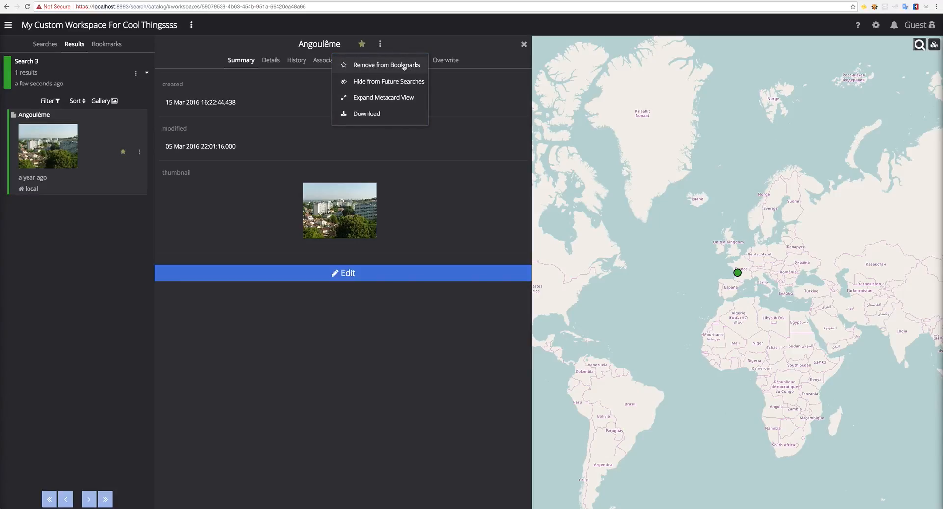
click(358, 67)
click(379, 47)
click(377, 65)
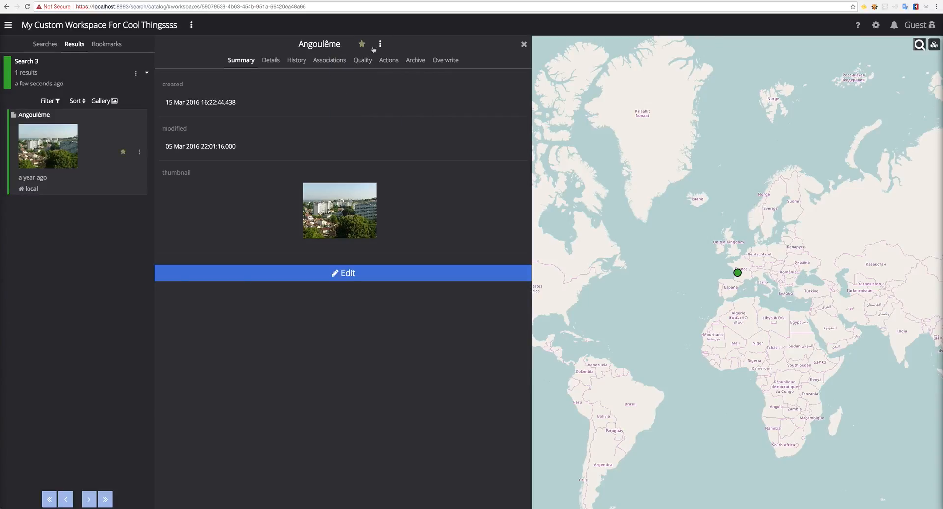
Step: Hide the Angoulême record from future searches and unhide it through the hidden items settings
click(384, 46)
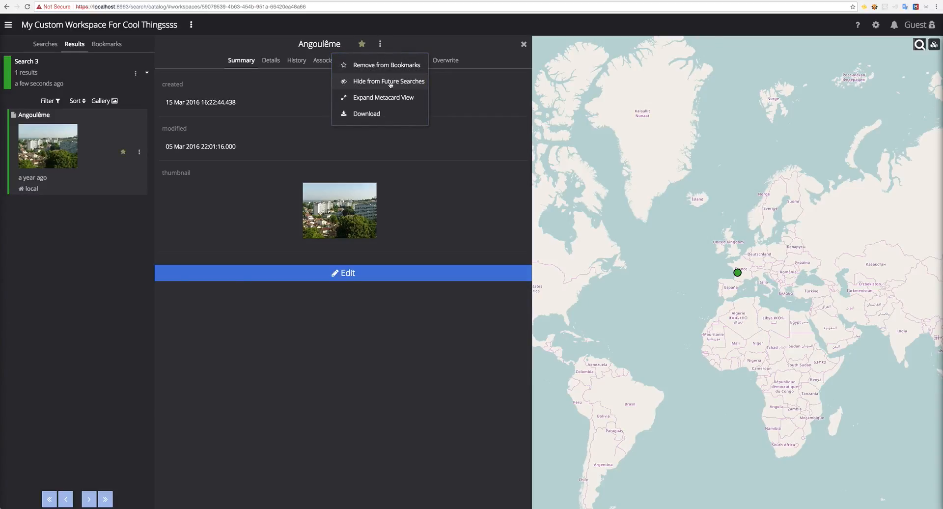
click(390, 82)
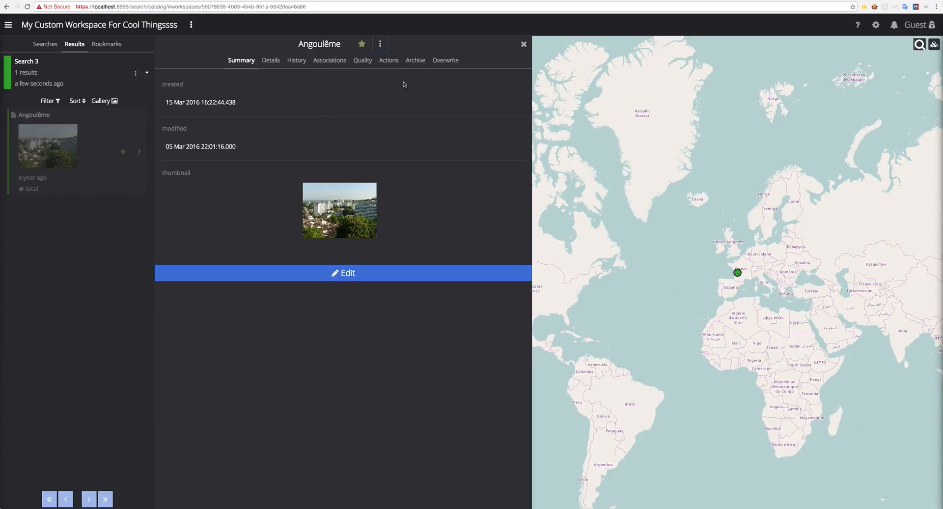
click(875, 24)
click(883, 206)
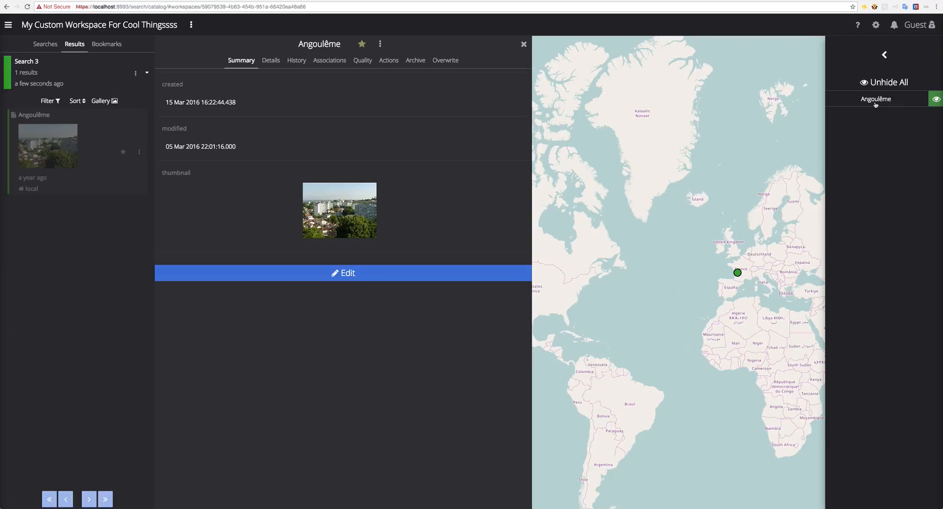
click(934, 99)
click(888, 59)
click(632, 81)
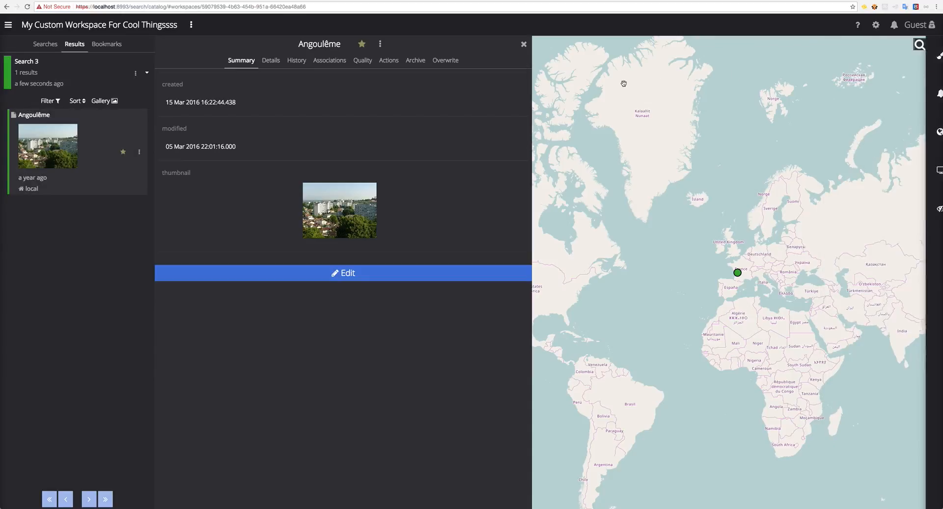
Step: Review the Angoulême record's remaining actions and rerun Search 3 as a standard search
click(379, 45)
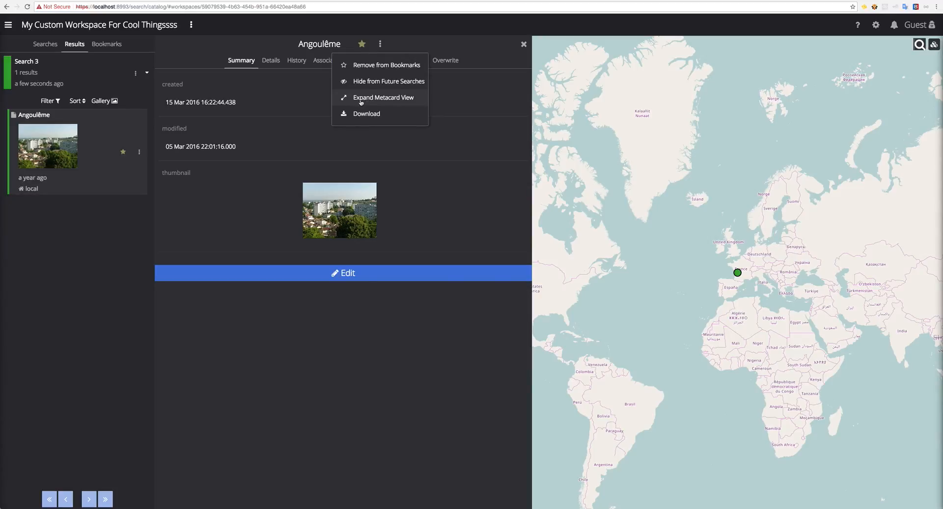
click(296, 111)
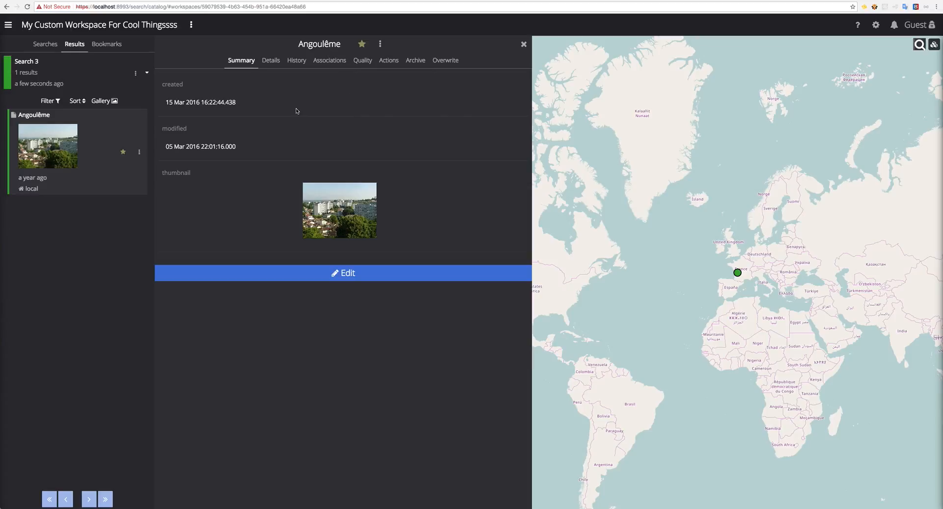
click(106, 75)
click(132, 73)
click(136, 75)
click(136, 75)
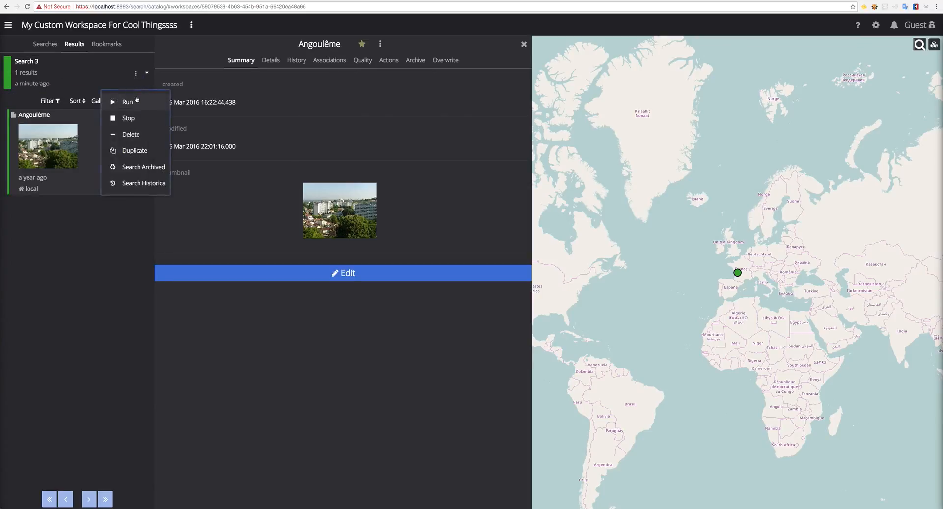
click(137, 98)
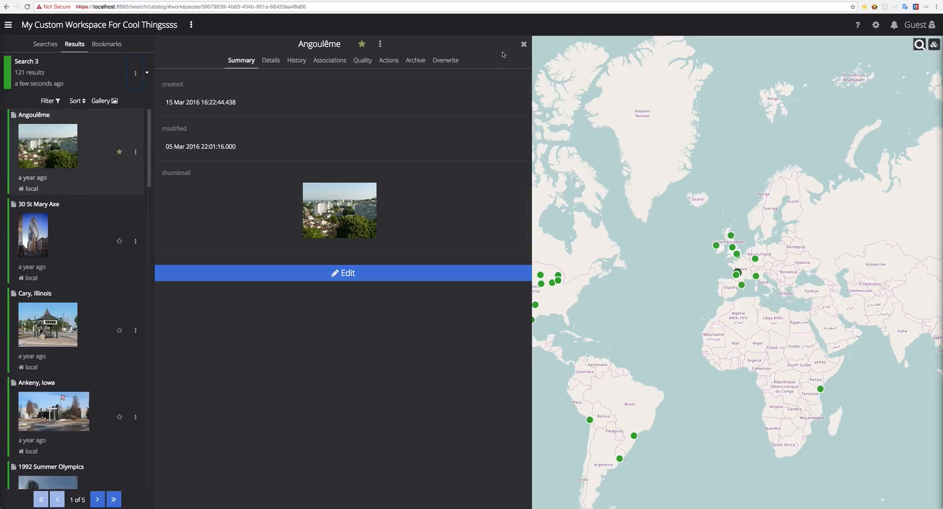
Step: Select the Angoulême and 30 St Mary Axe records together and examine their combined details
click(524, 45)
click(65, 170)
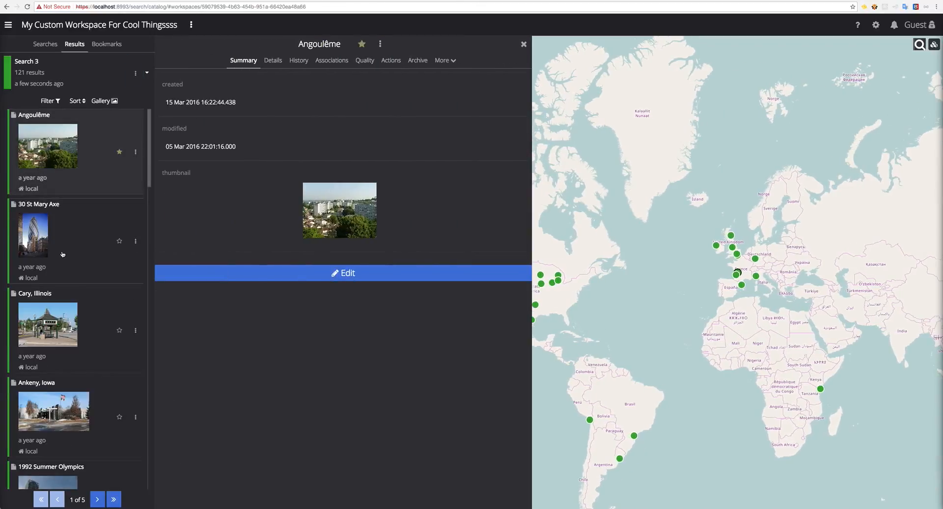
shift+click(63, 254)
scroll(370, 157, down, 3)
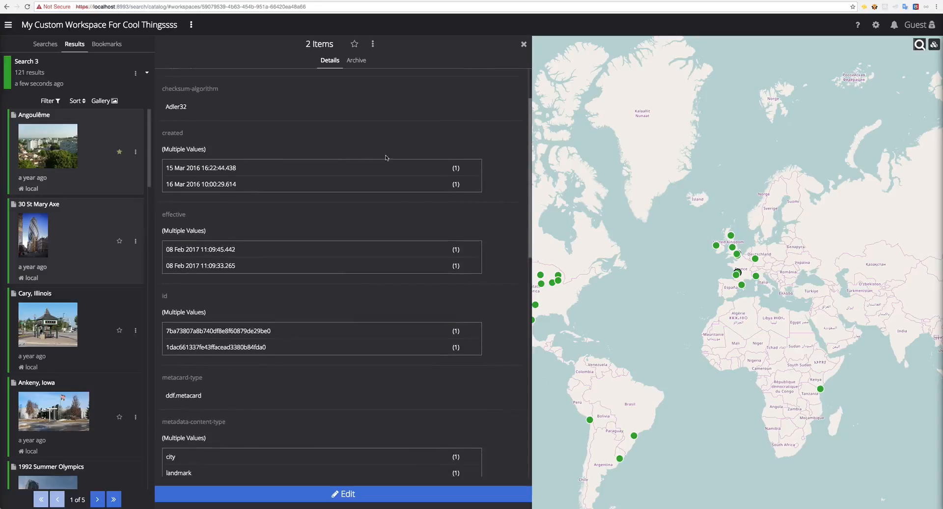
scroll(458, 163, down, 8)
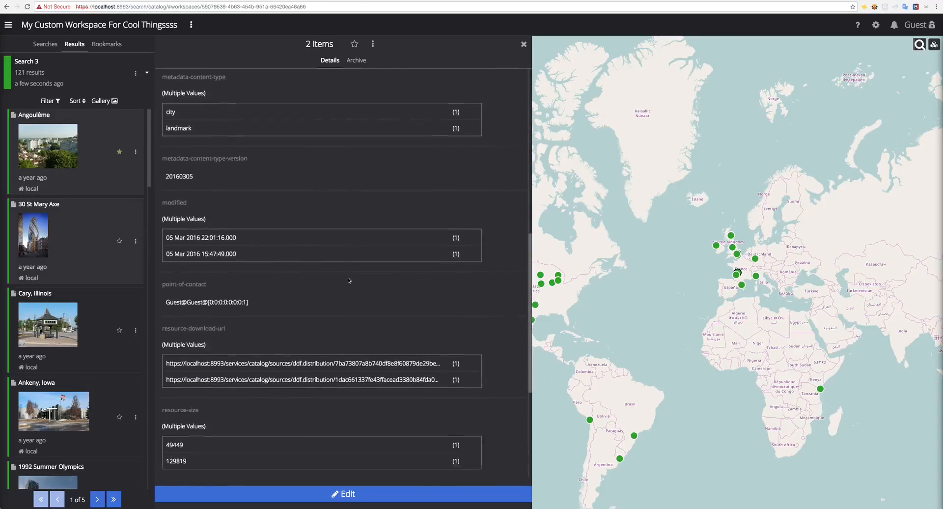
scroll(328, 269, down, 3)
Step: Try setting a custom created date of 08 Feb 2017 for both selected records, revert the field and cancel the bulk edit
click(348, 494)
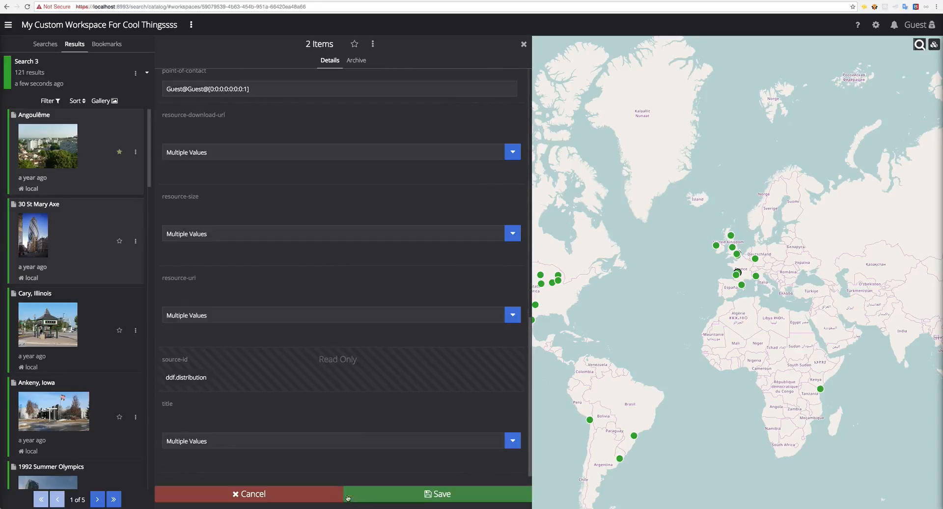
scroll(351, 206, up, 10)
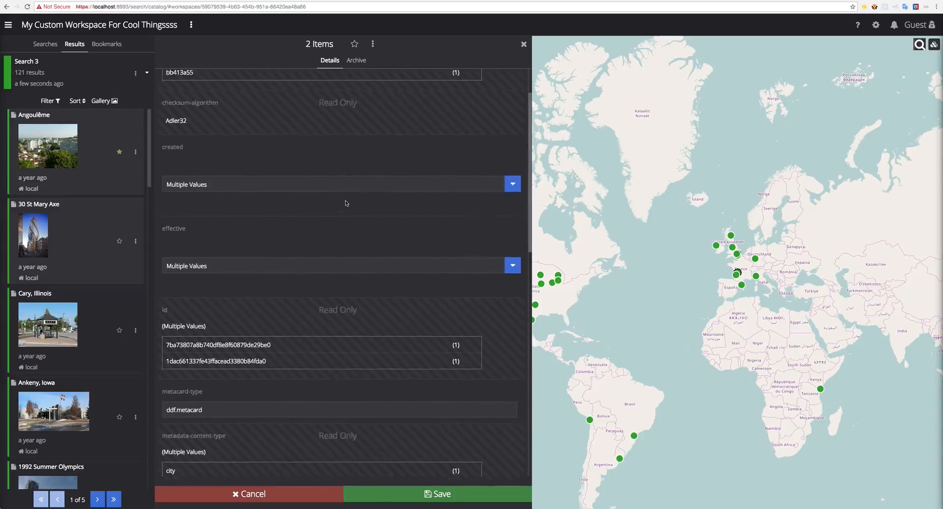
click(307, 248)
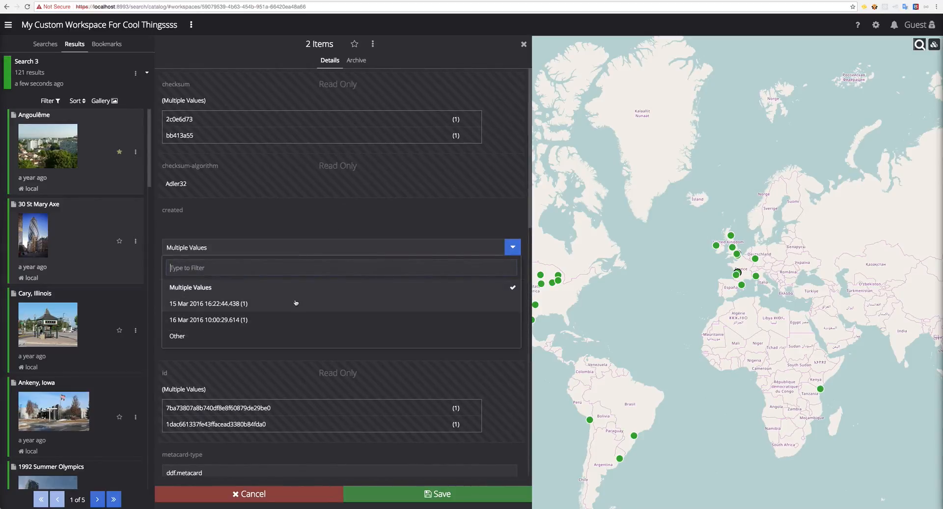
click(267, 337)
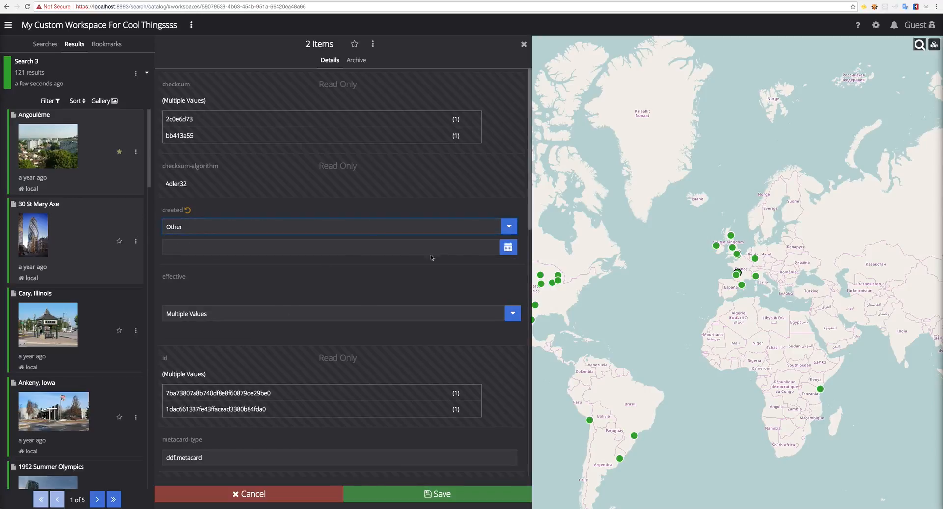
click(508, 250)
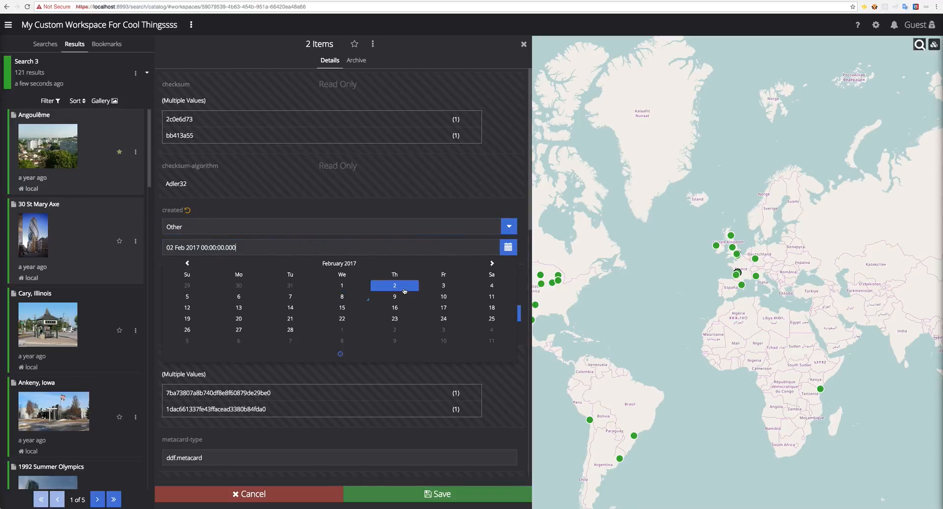
click(351, 295)
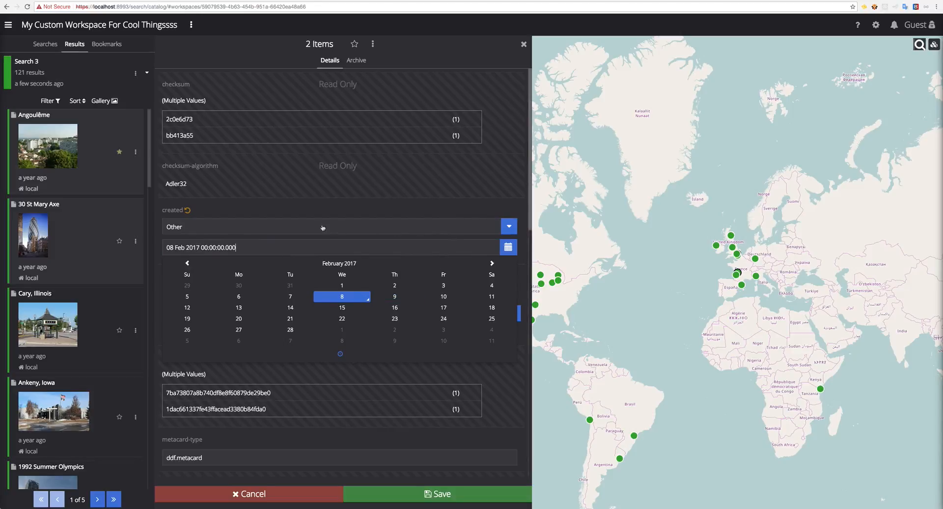
click(189, 211)
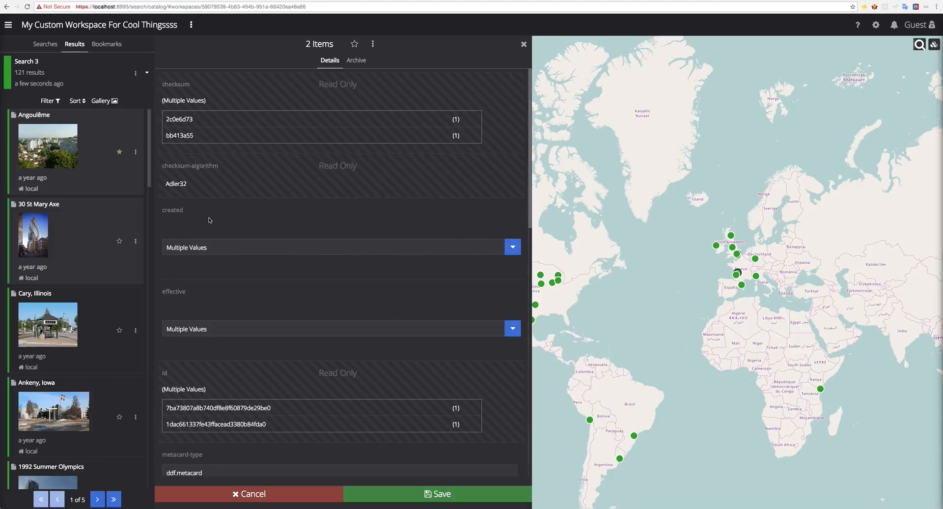
click(317, 499)
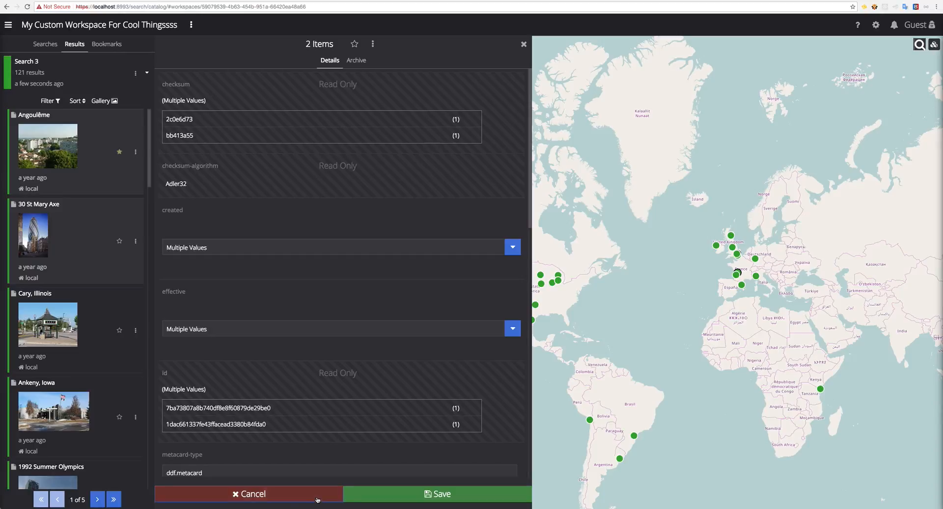
Step: View the archive option for the two selected records, return to their details, and bookmark both records together
click(359, 65)
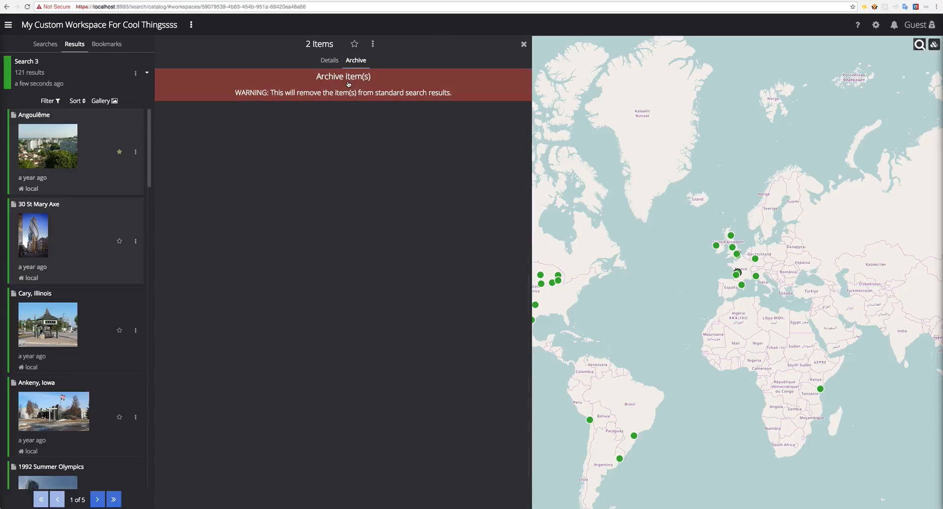
click(329, 60)
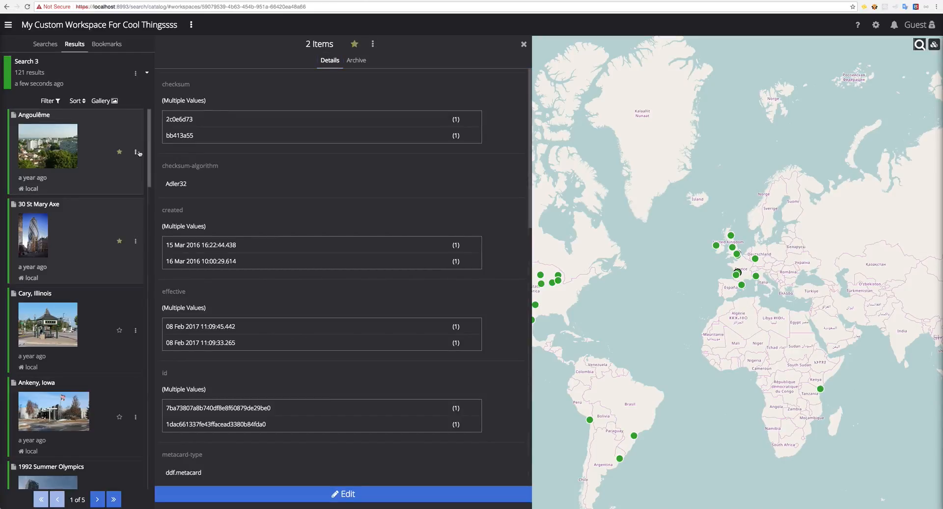
click(119, 152)
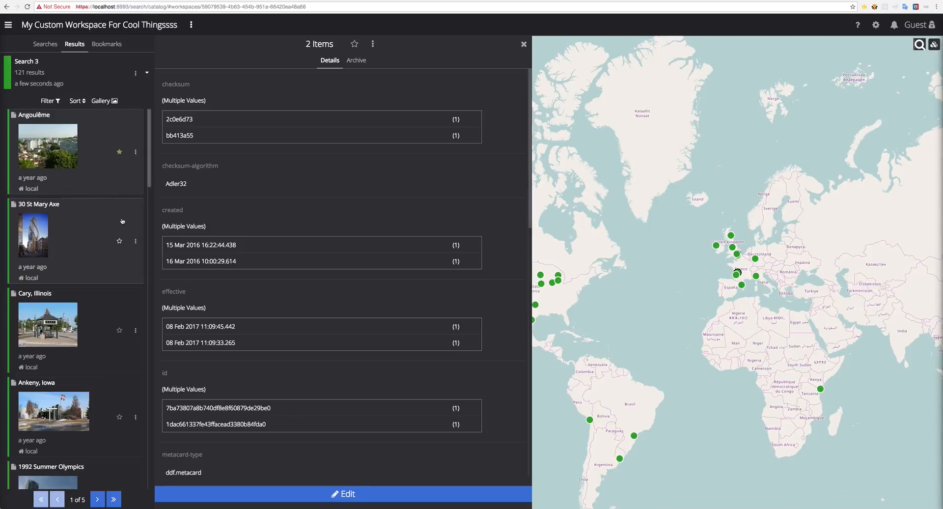
click(125, 178)
click(135, 181)
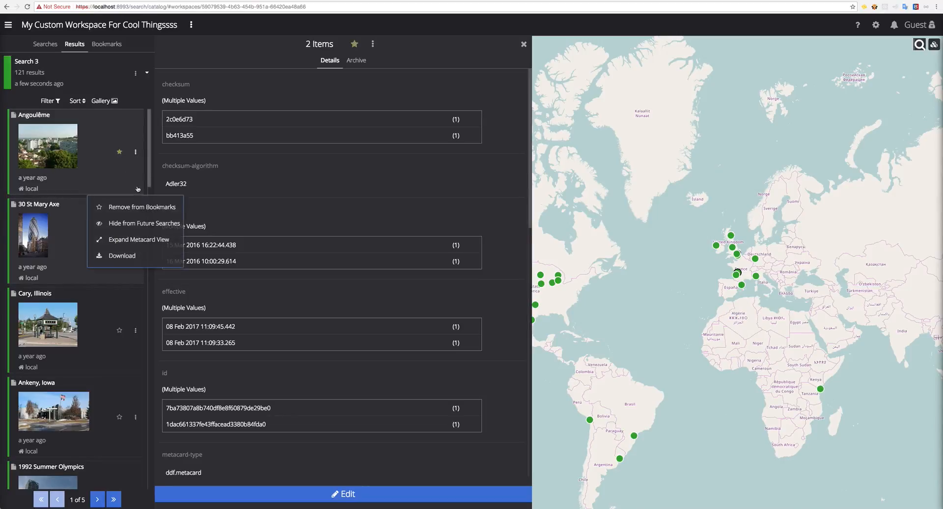
Step: Hide both selected records from future searches, unhide them, and review the remaining bulk actions
click(373, 44)
click(377, 81)
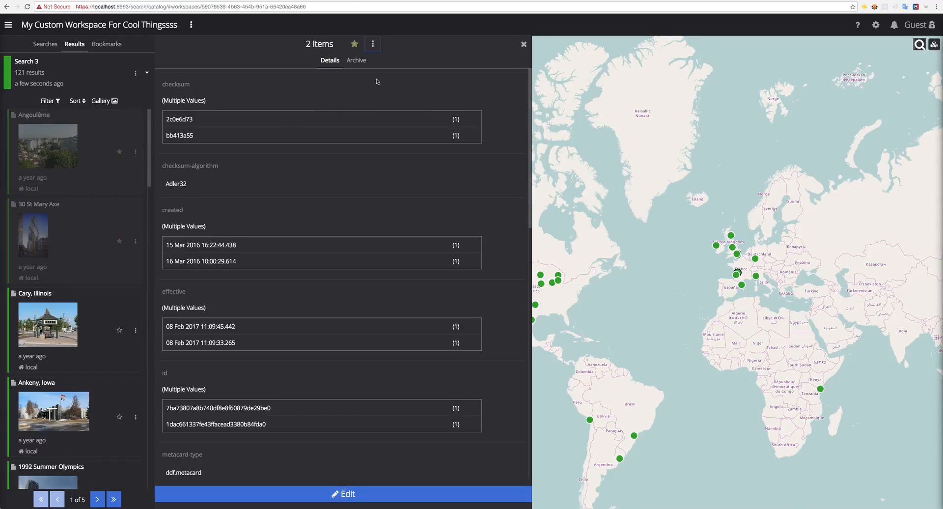
click(373, 44)
click(370, 79)
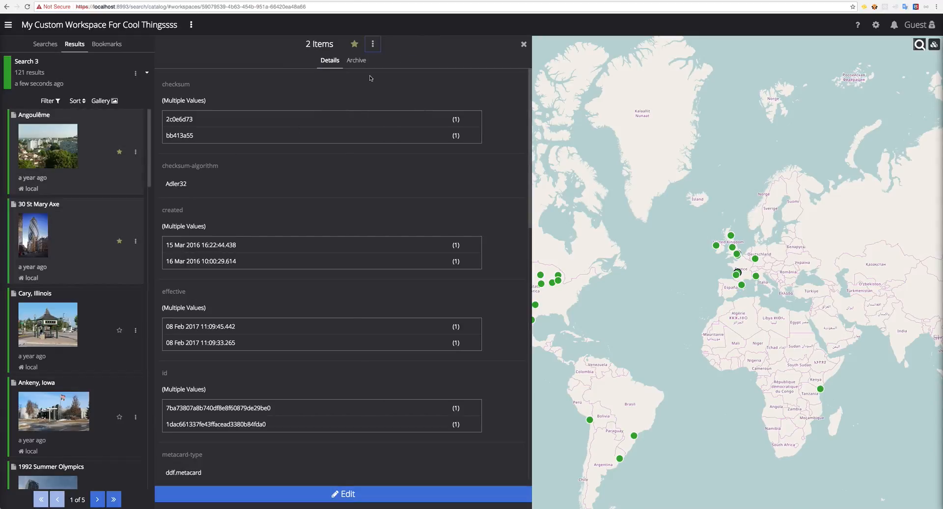
click(376, 47)
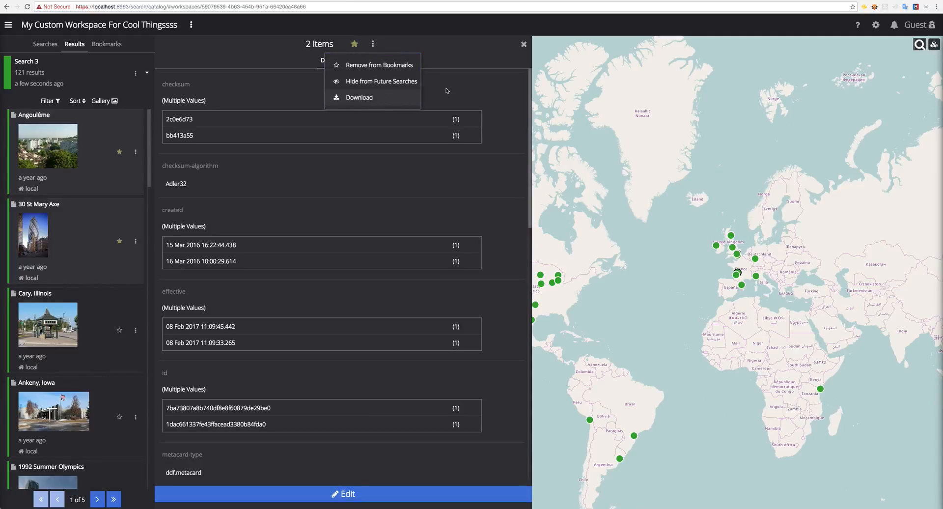
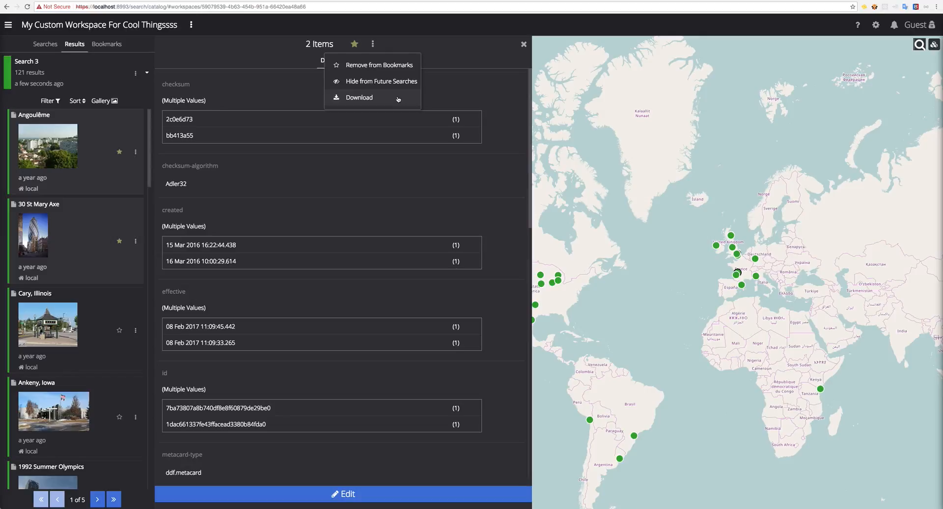
click(481, 66)
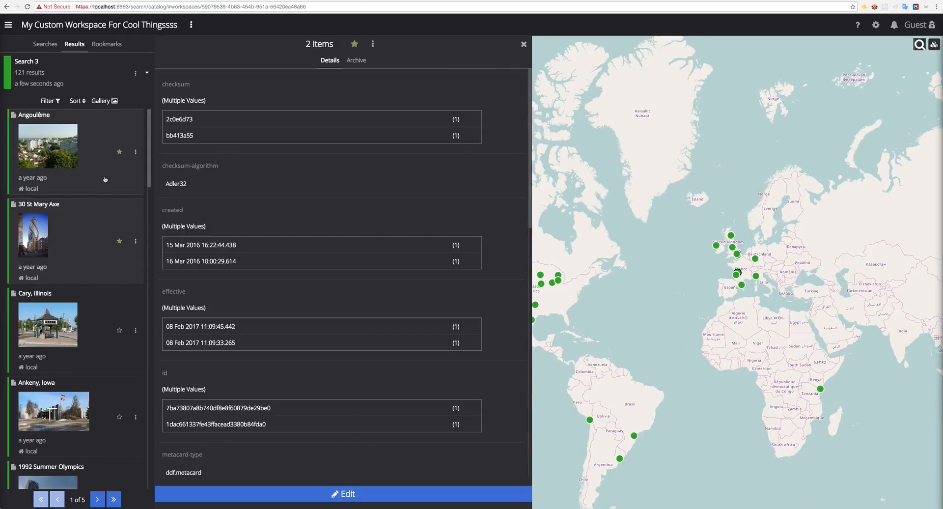
Step: Close the combined details and browse Search 3's results through to page 3
scroll(91, 276, down, 7)
scroll(92, 276, down, 6)
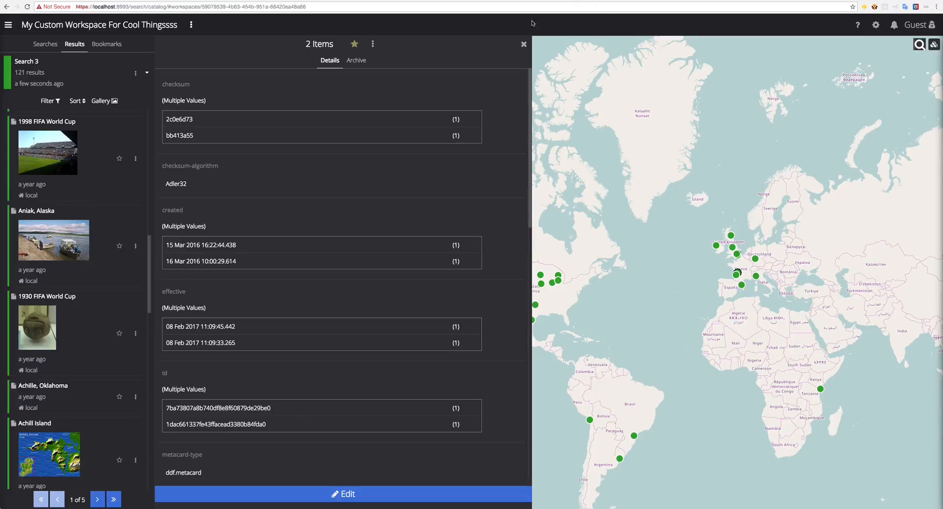
click(524, 44)
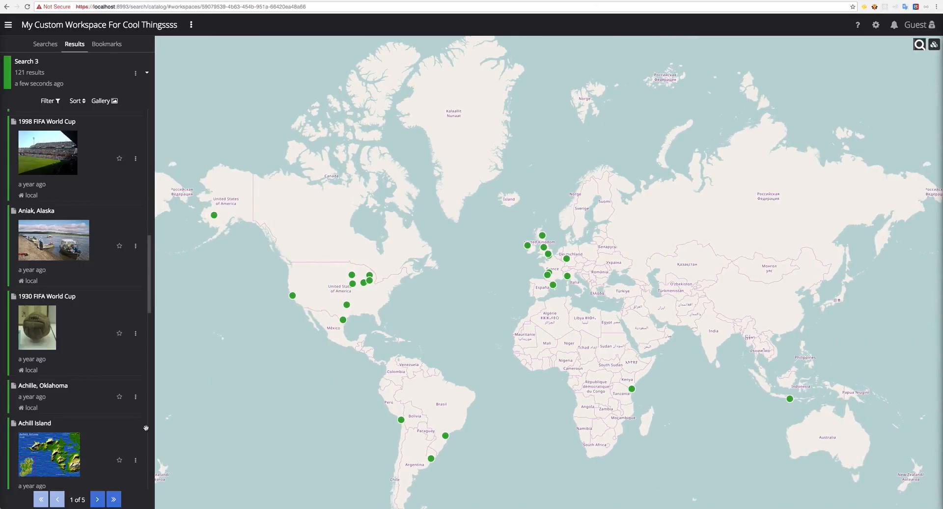
click(97, 499)
click(100, 499)
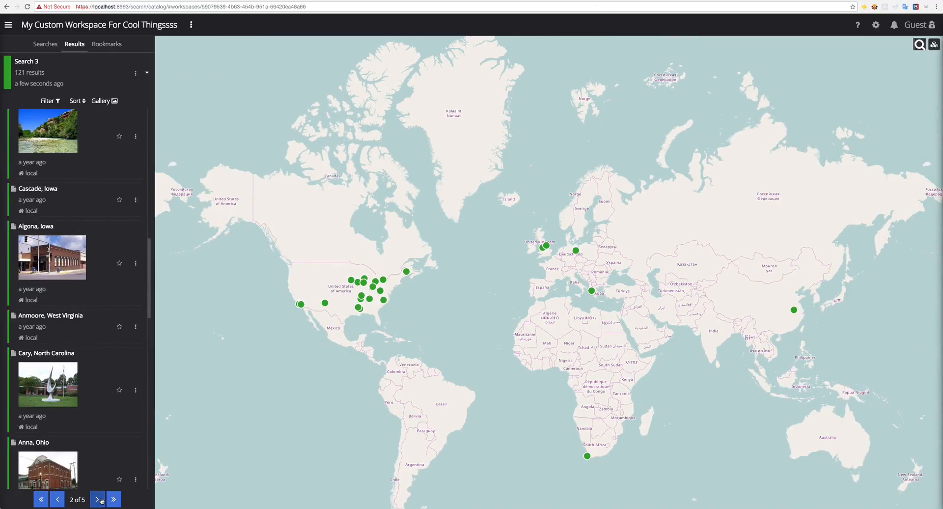
scroll(105, 265, up, 10)
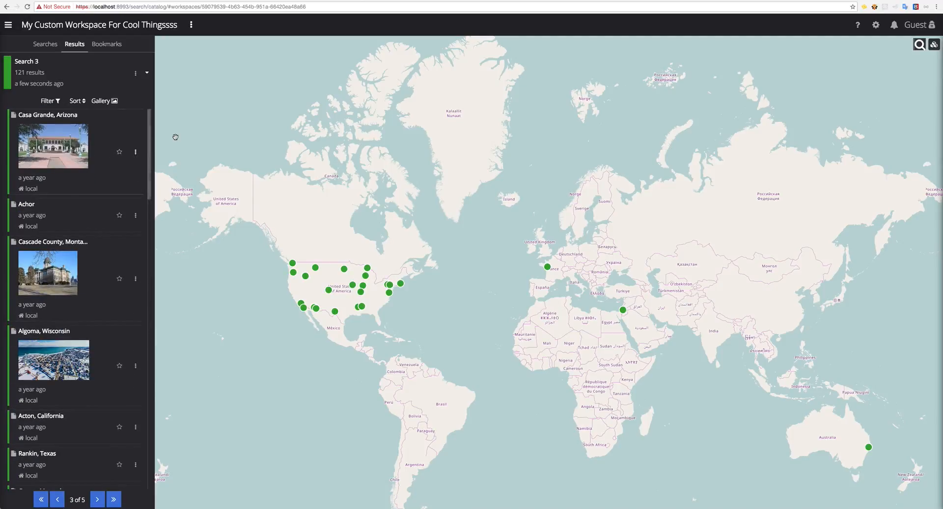
Step: Examine the interactive help for the results view and for the Casa Grande, Arizona record's Add to Bookmarks action
click(858, 25)
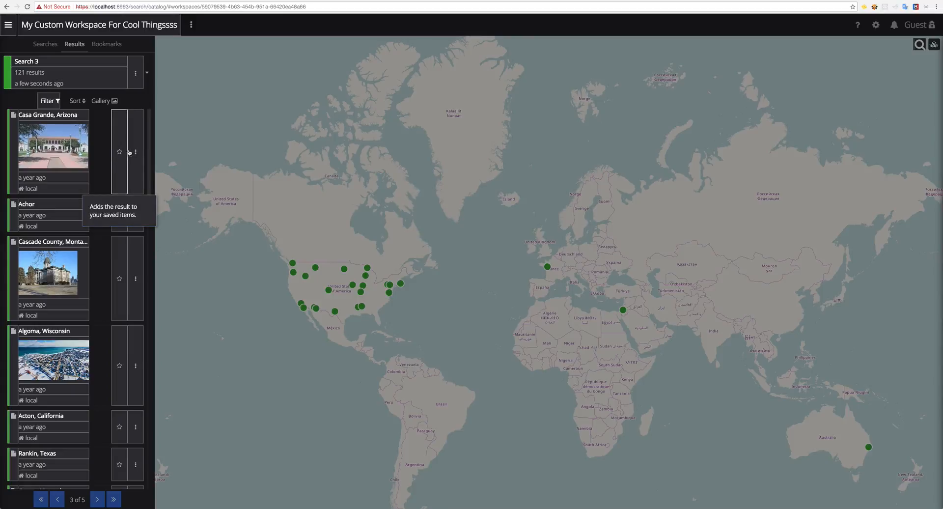
click(163, 146)
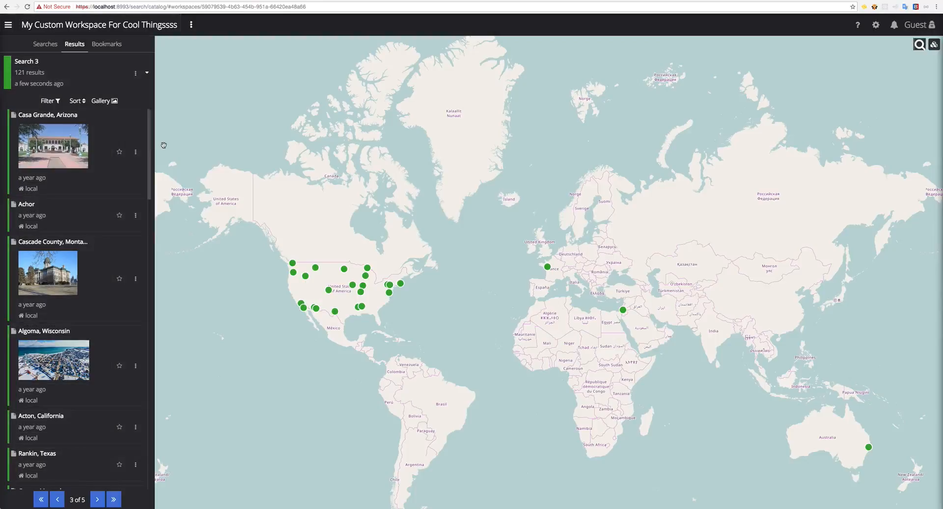
click(136, 150)
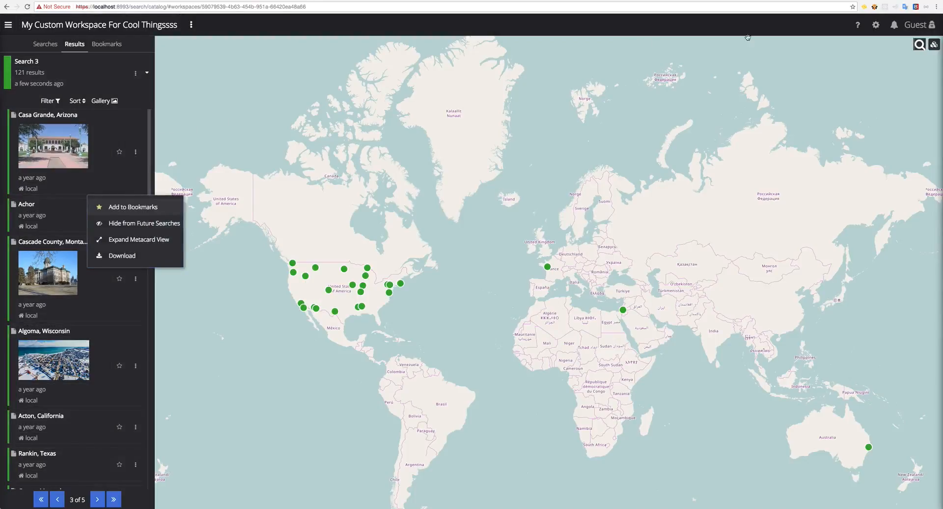
click(857, 25)
mouse_move(159, 212)
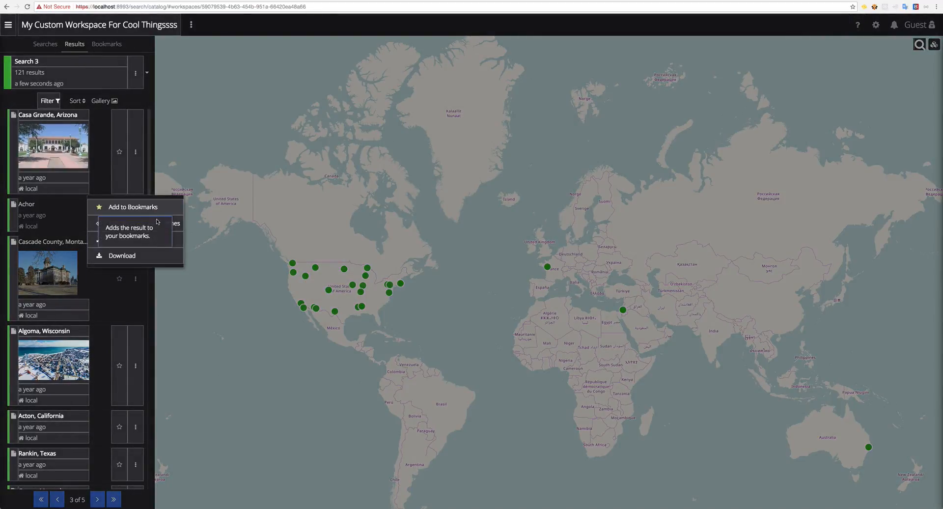
click(238, 191)
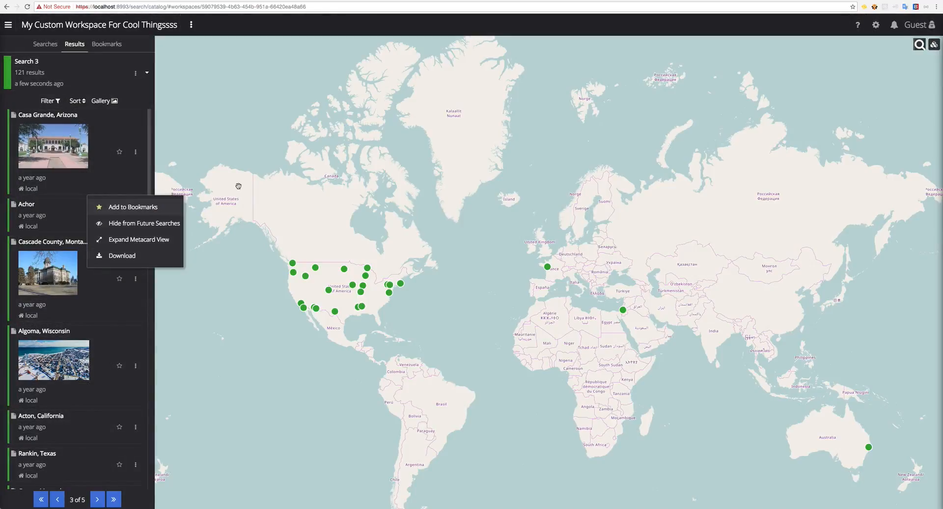
click(238, 188)
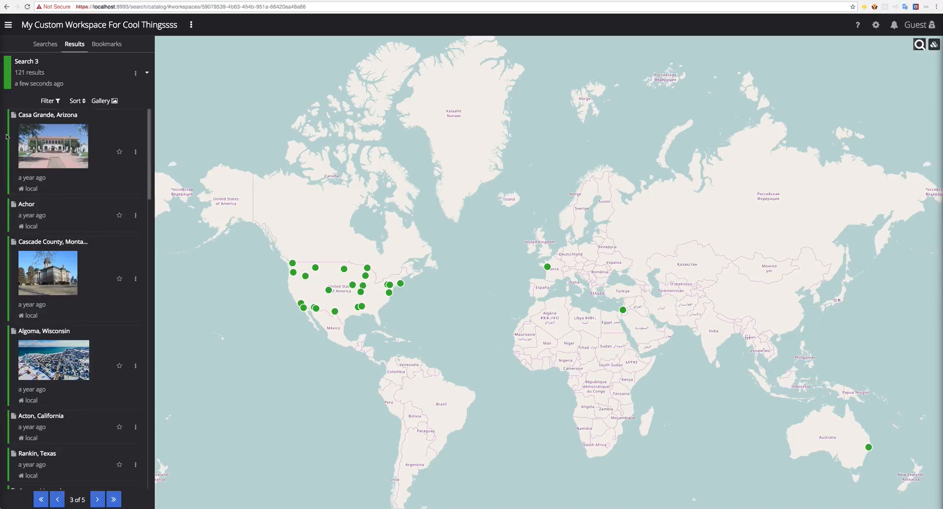
Step: Run Search 1 to show its results and review the list of searches in the workspace
click(53, 81)
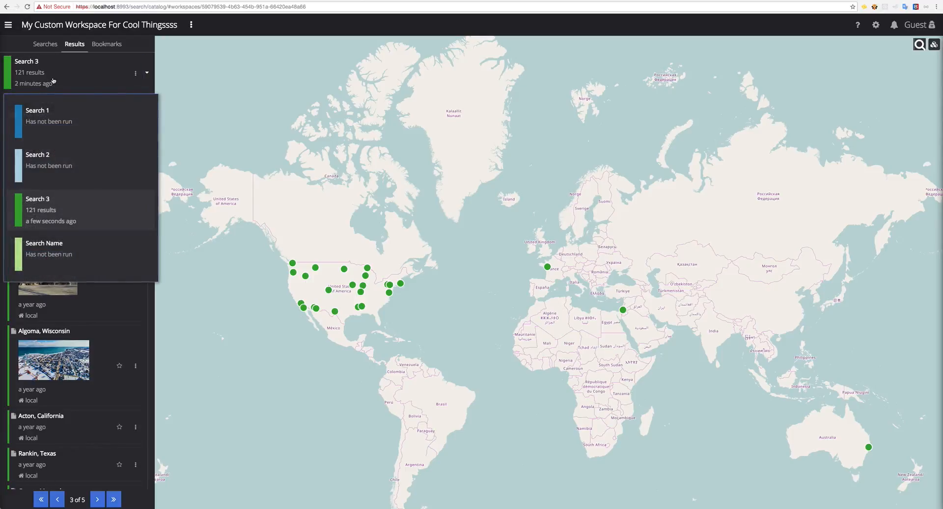
click(64, 138)
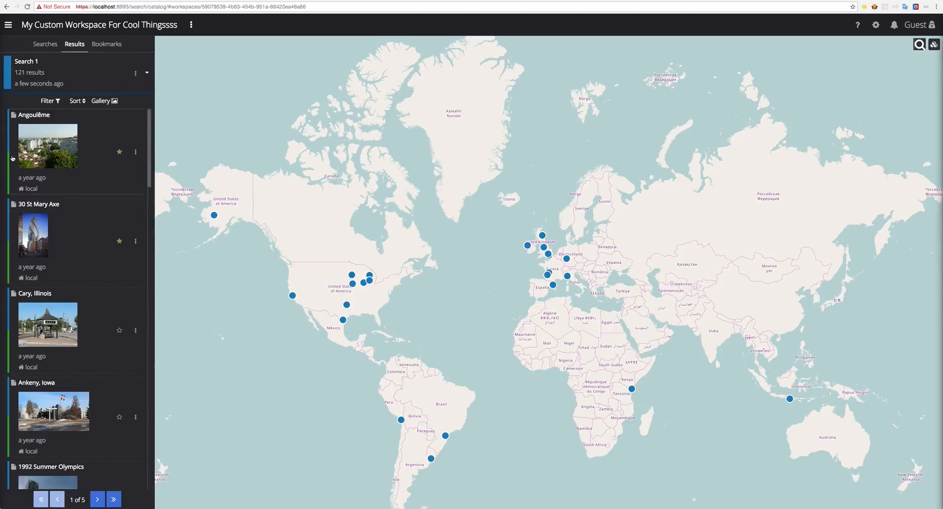
click(97, 77)
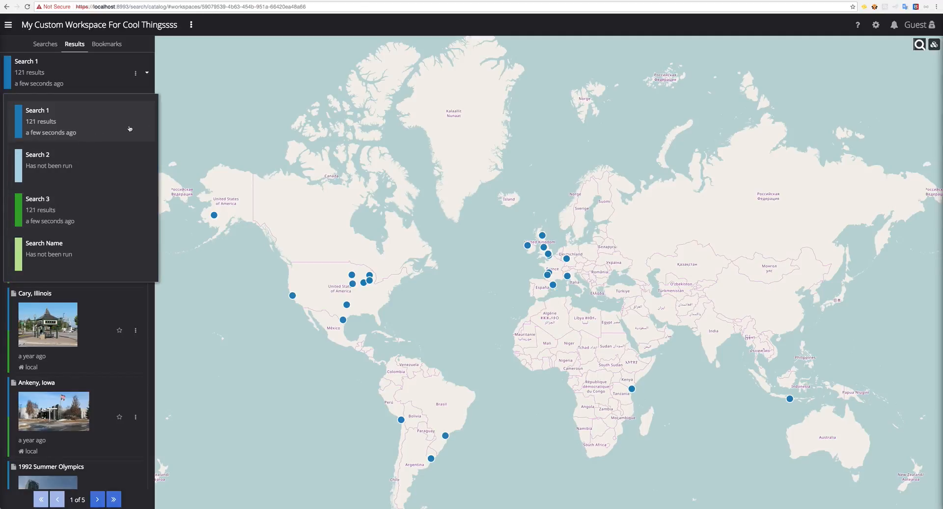
click(222, 121)
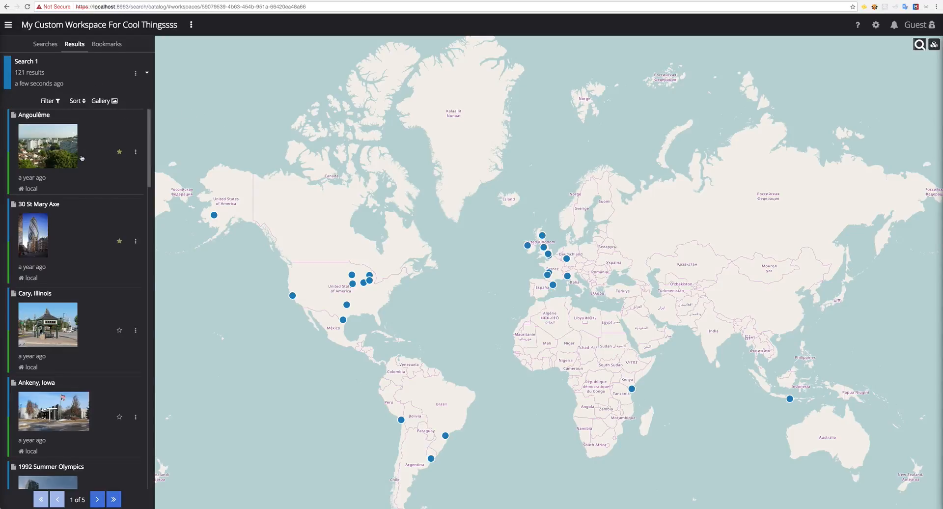
Step: Turn on map clustering for Search 1's results and examine how the clusters regroup at different zoom levels
drag(353, 362, 363, 287)
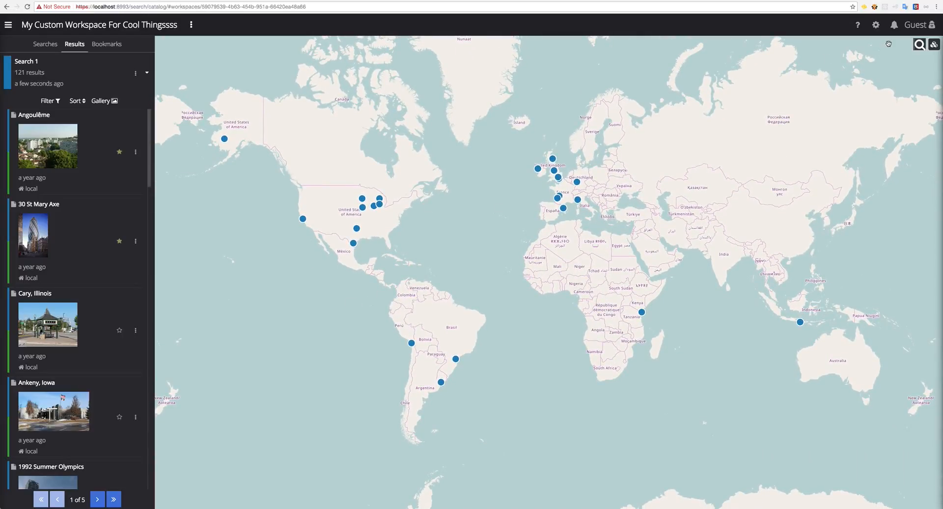
click(933, 46)
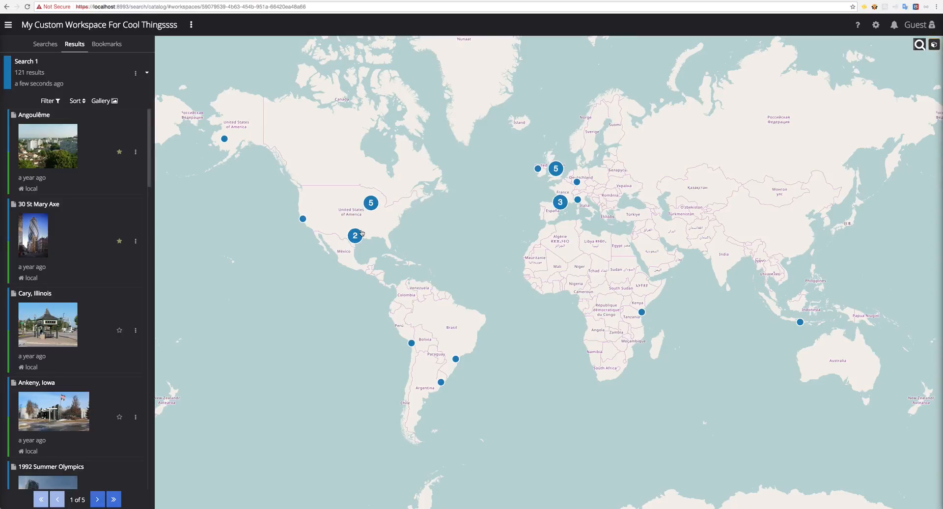
scroll(357, 239, up, 2)
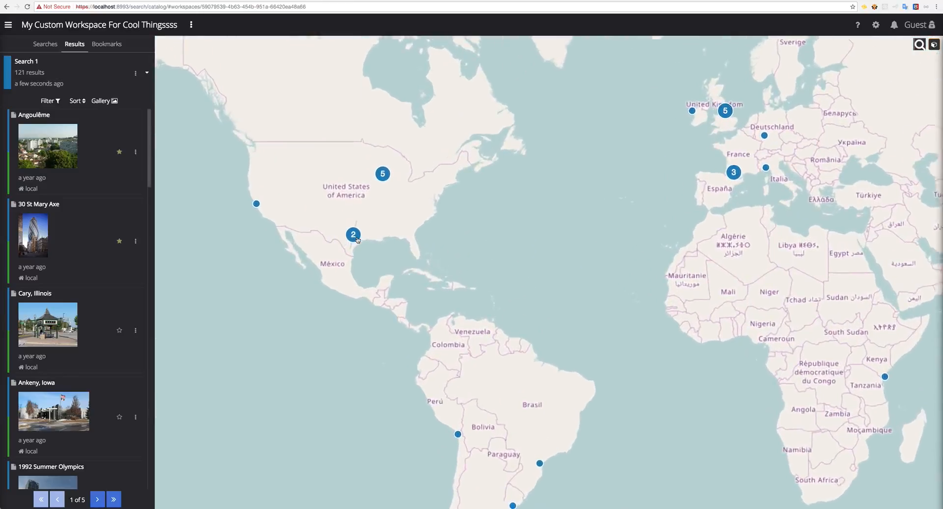
scroll(368, 163, up, 3)
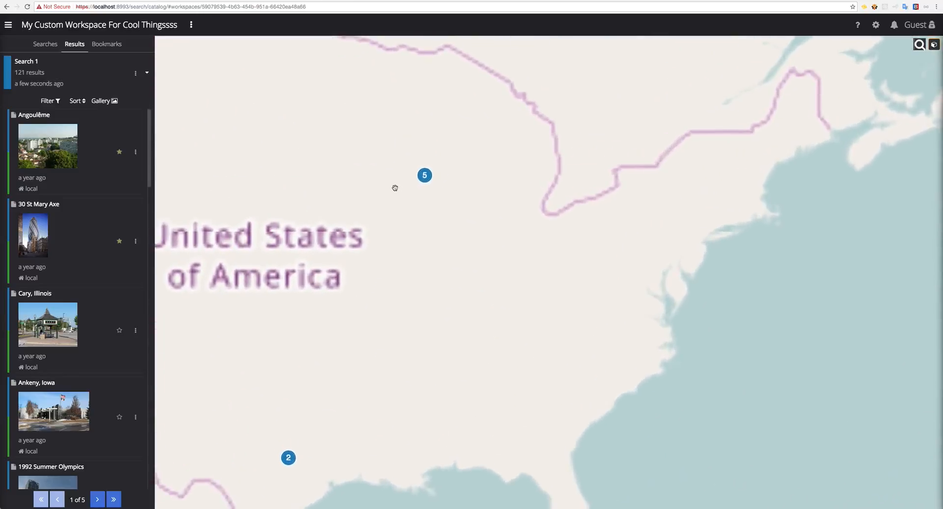
scroll(392, 189, down, 4)
scroll(402, 192, down, 3)
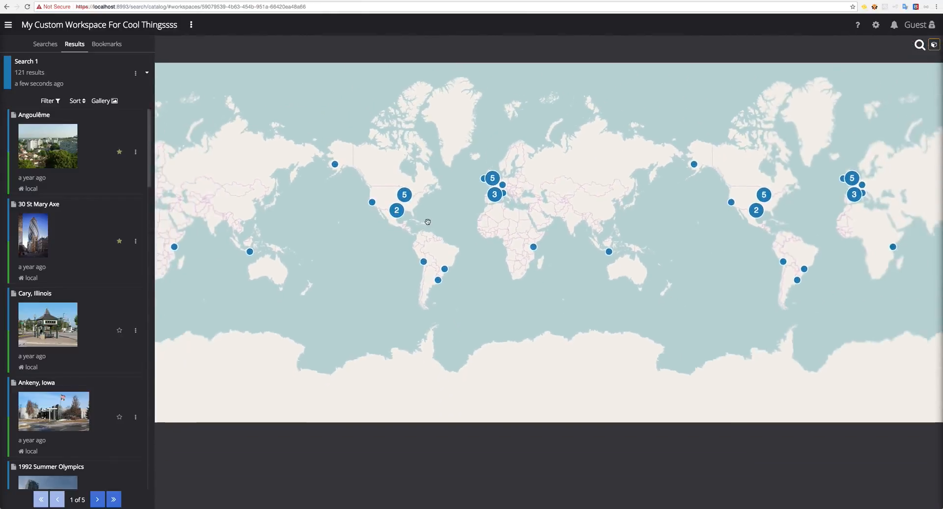
scroll(417, 212, up, 4)
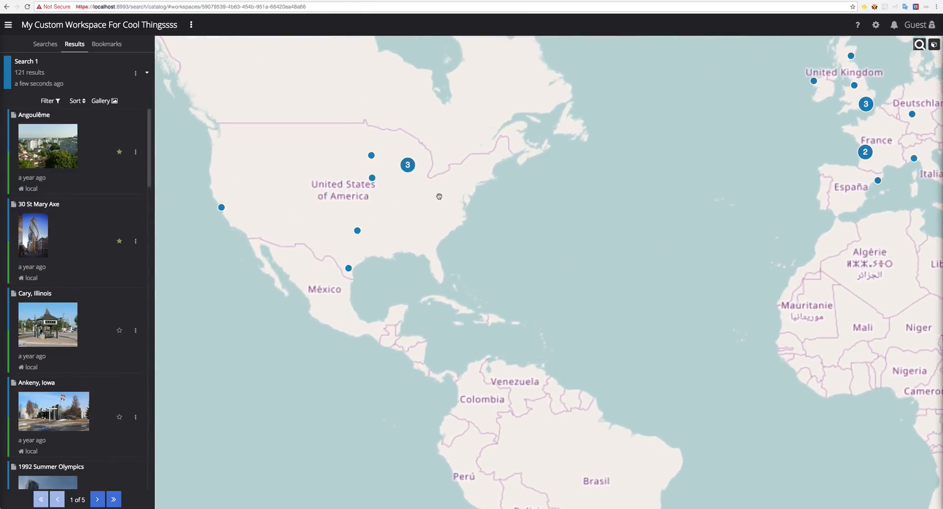
Step: Compare full and partial selections of the three-record United States cluster using Cary, Illinois, finishing with the whole cluster selected
click(410, 164)
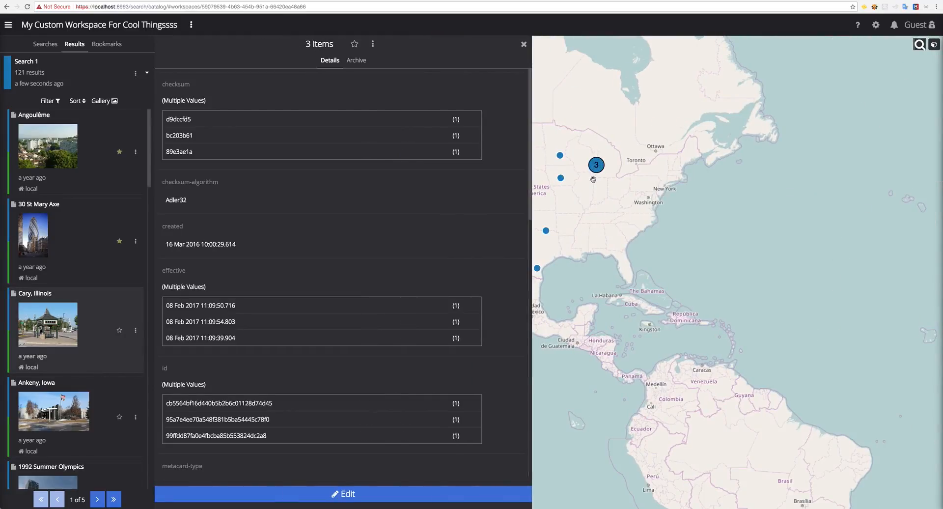
ctrl+click(79, 304)
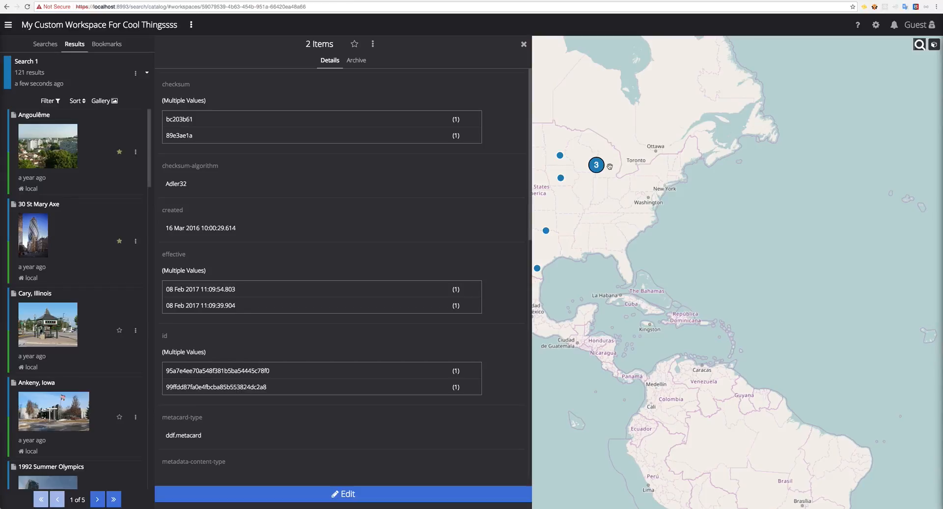
click(523, 44)
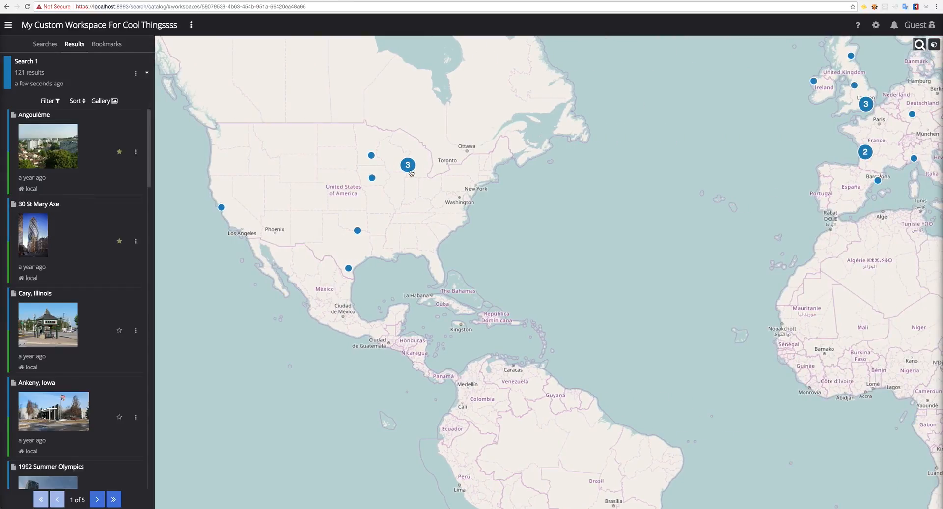
click(79, 320)
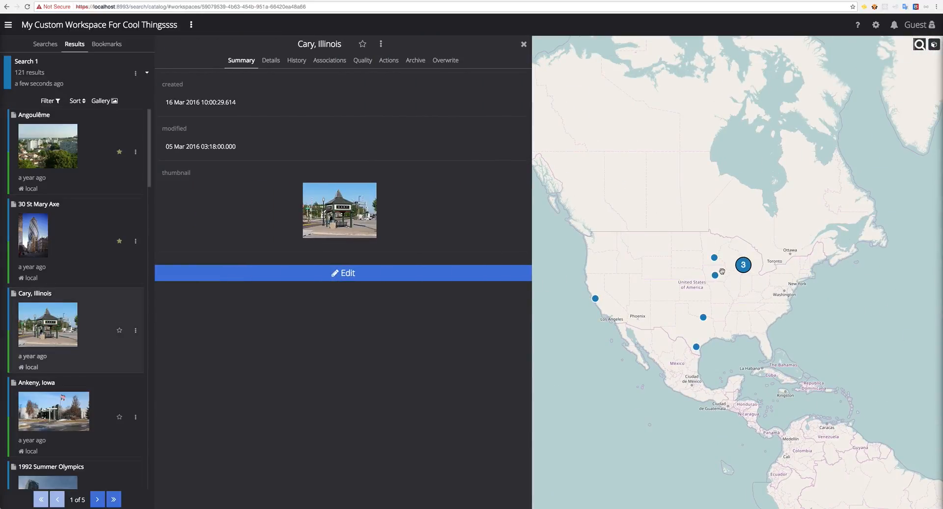
click(747, 265)
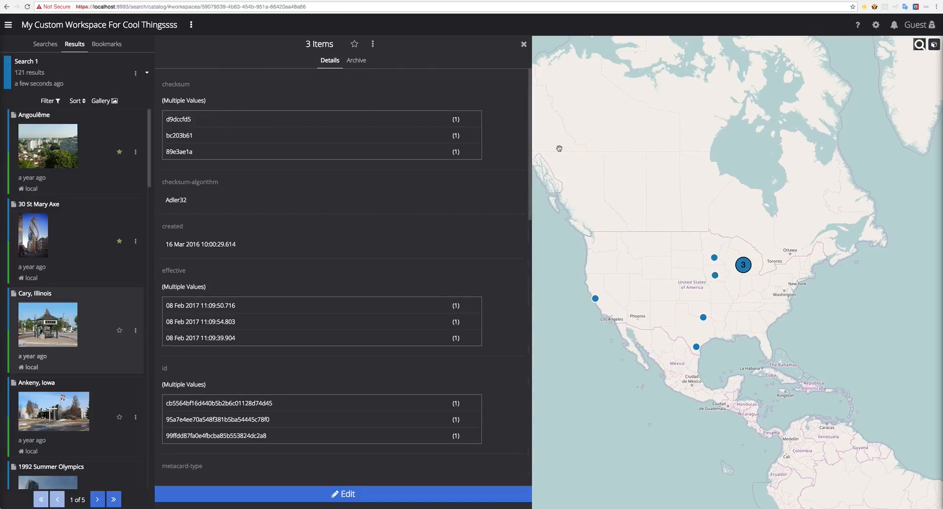
Step: Toggle map clustering off and on repeatedly to compare both displays, leaving clustering enabled
click(935, 44)
click(934, 45)
click(934, 45)
click(934, 44)
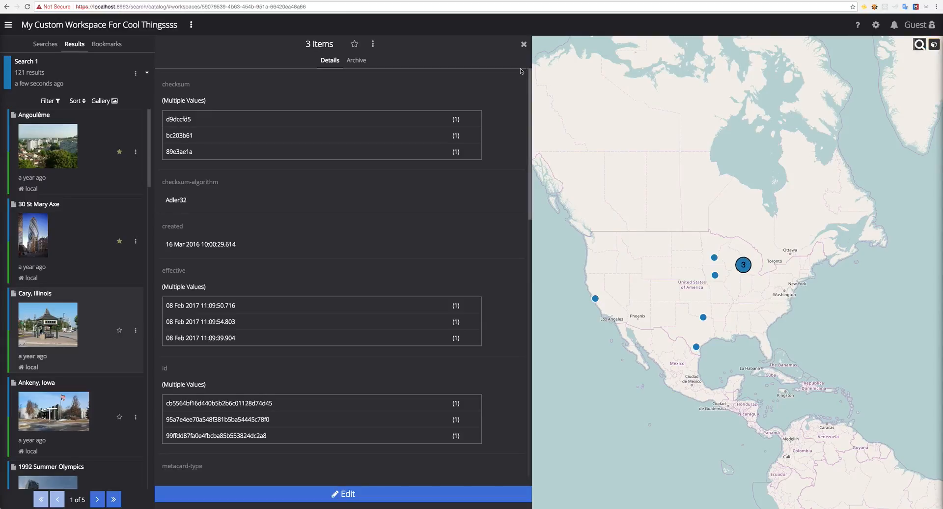
Step: Close the three-record details, switch the visualization to the 3D Map and enable clustering of the results
click(523, 43)
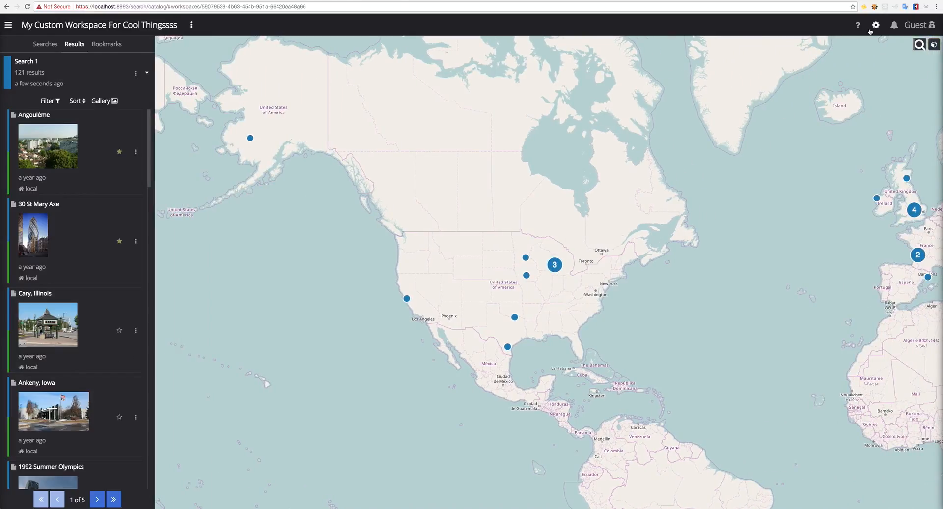
right_click(595, 253)
click(584, 257)
click(875, 25)
click(872, 168)
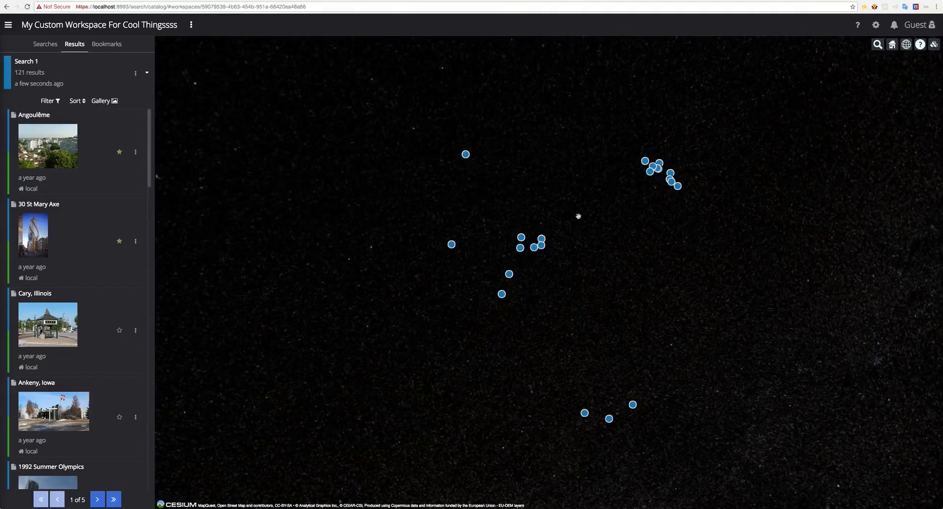
click(934, 45)
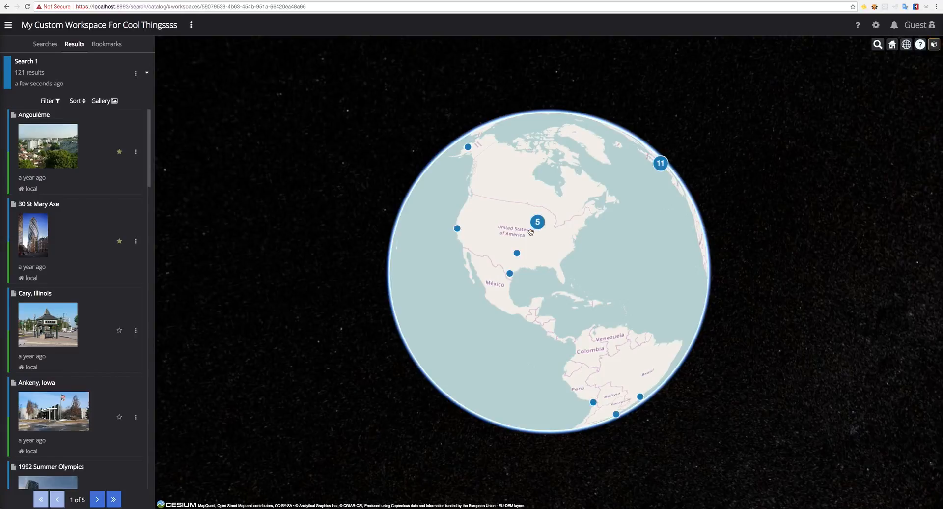
Step: Examine how the clusters regroup on the tilted globe and select the three-record cluster in the United States
scroll(547, 223, up, 2)
scroll(547, 224, up, 5)
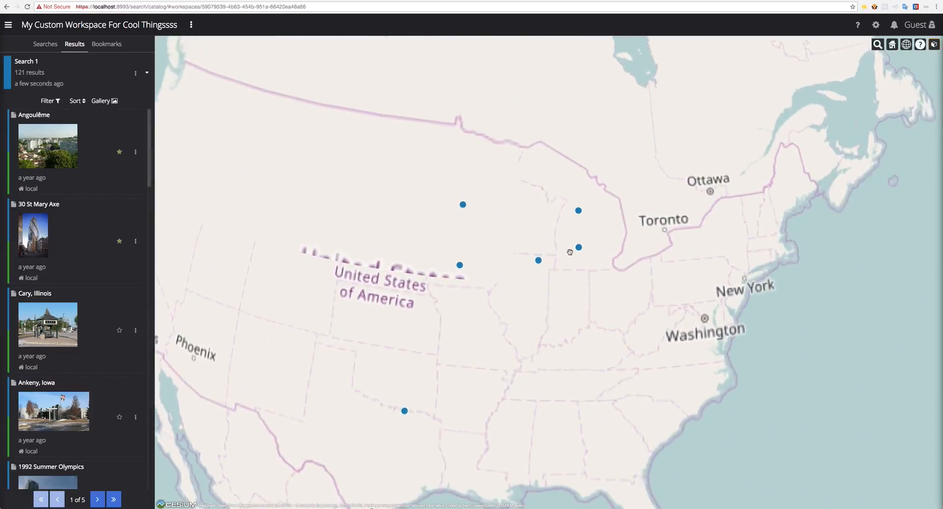
scroll(566, 277, down, 3)
drag(559, 282, 596, 176)
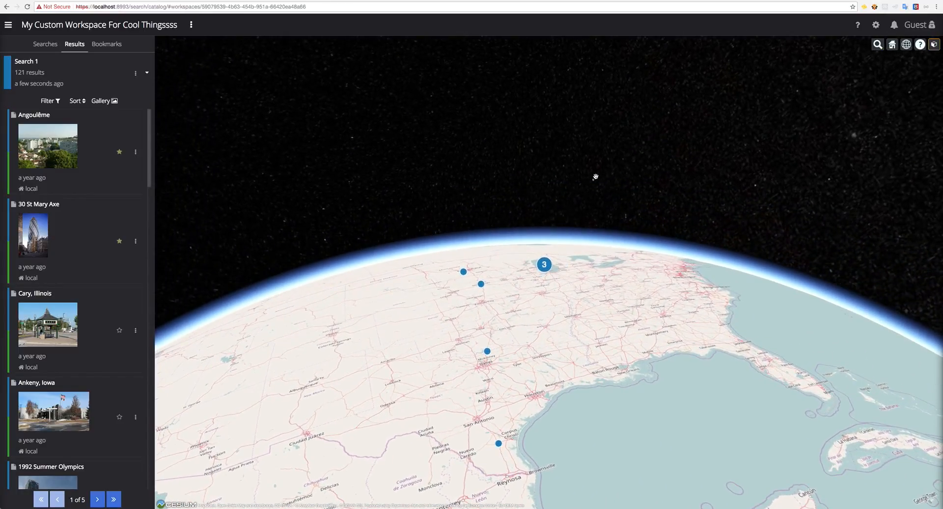
click(545, 267)
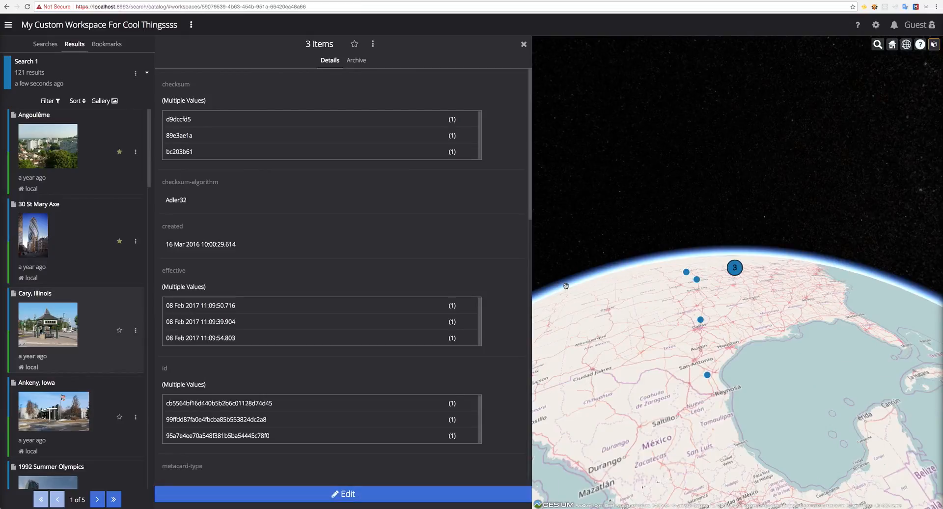
Step: Switch the visualization to the 2D Map and focus on the selected records in the United States
click(874, 26)
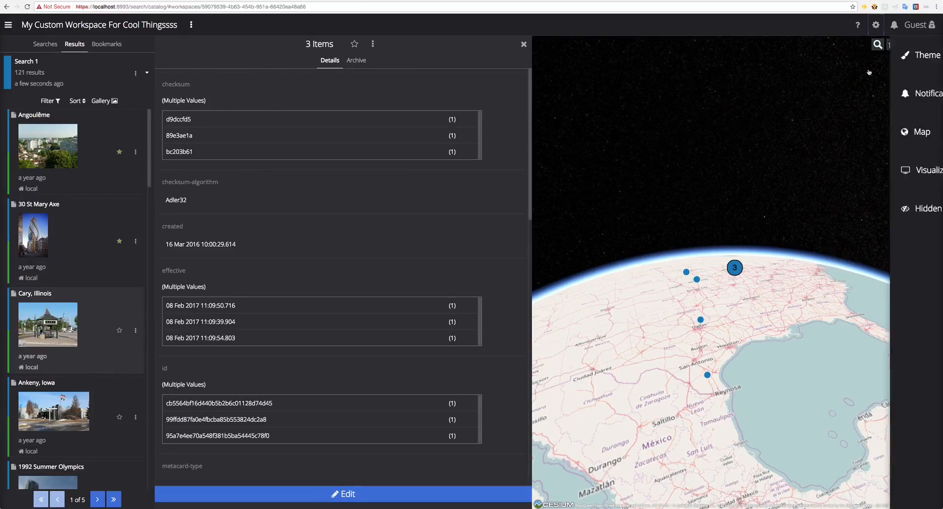
click(869, 171)
click(864, 93)
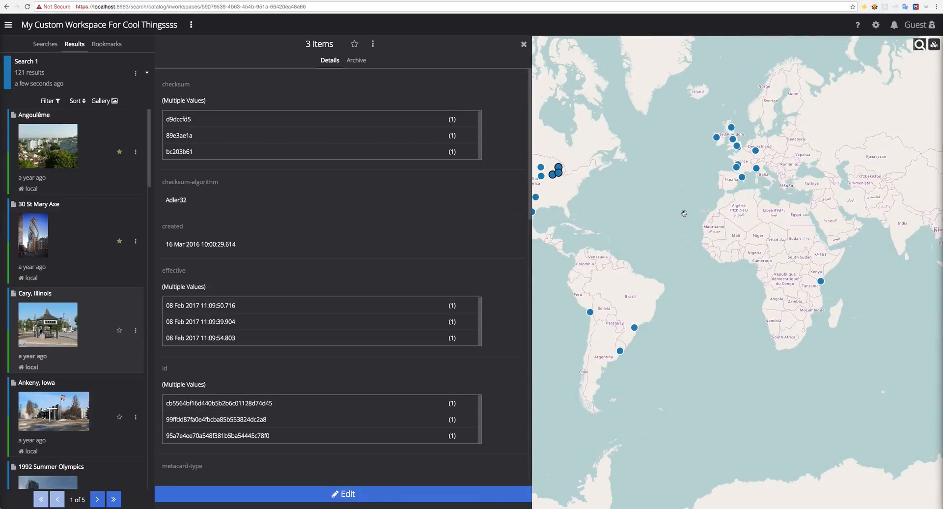
drag(682, 212, 730, 223)
scroll(642, 198, up, 3)
scroll(638, 196, up, 3)
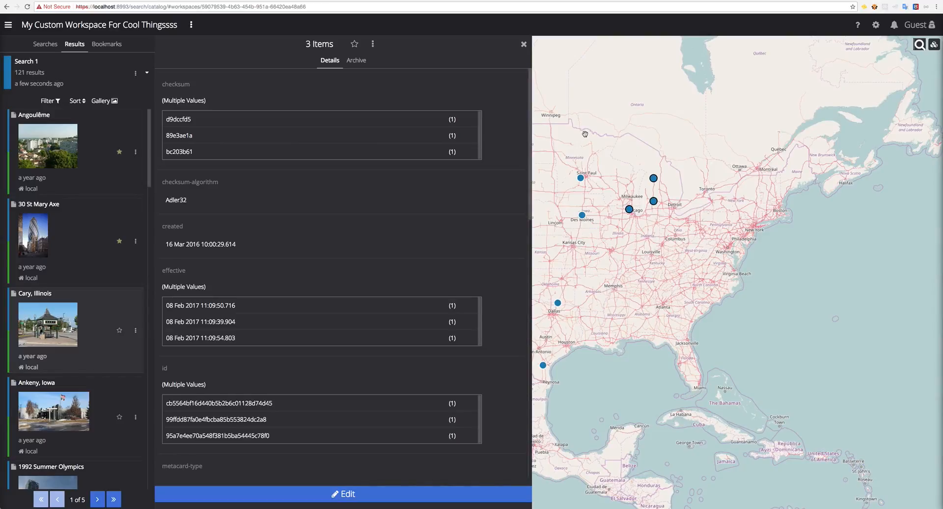
Step: Switch the visualization to the Histogram and group the results by title
click(875, 25)
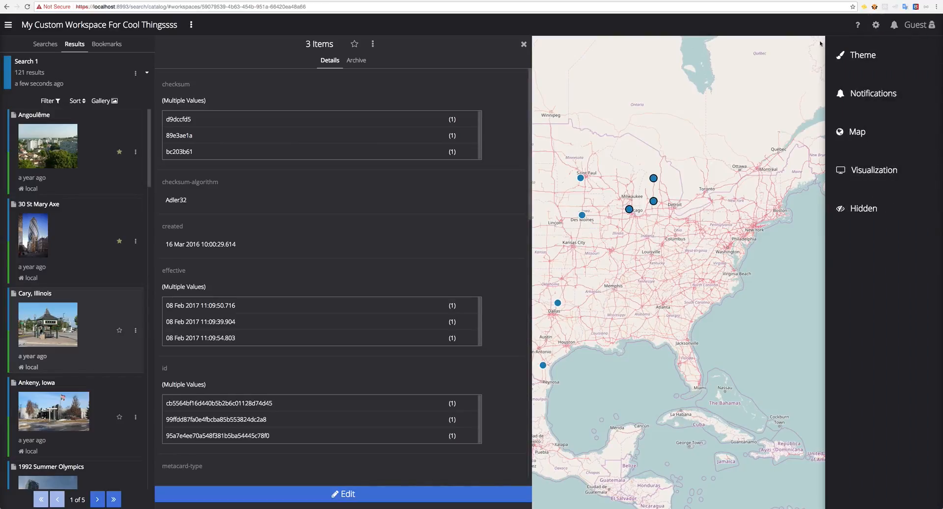
click(901, 162)
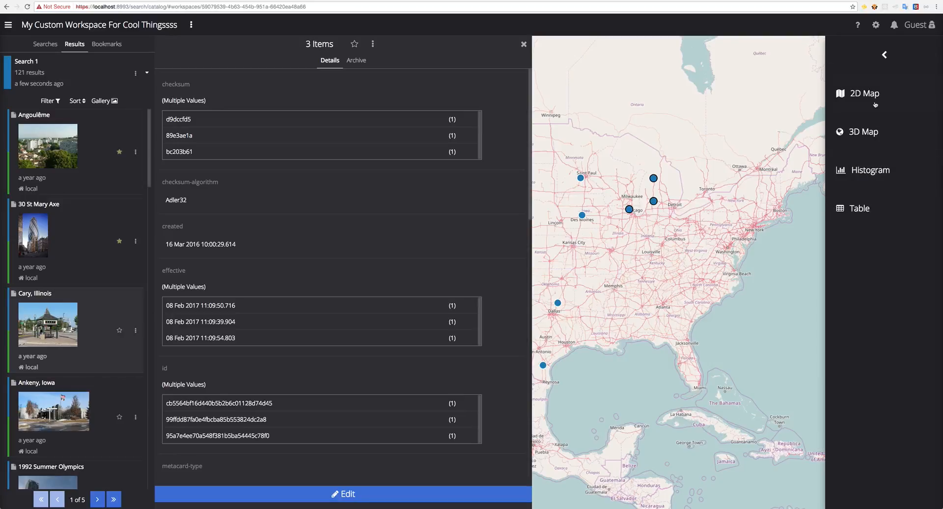
click(870, 171)
click(710, 79)
click(658, 230)
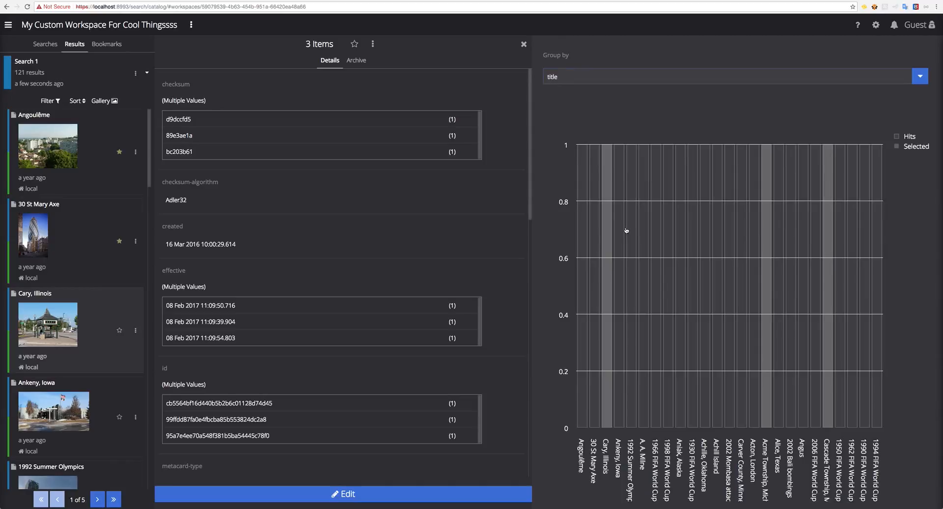
Step: Hide the Hits series in the histogram to isolate the selected records, and show it again
mouse_move(609, 150)
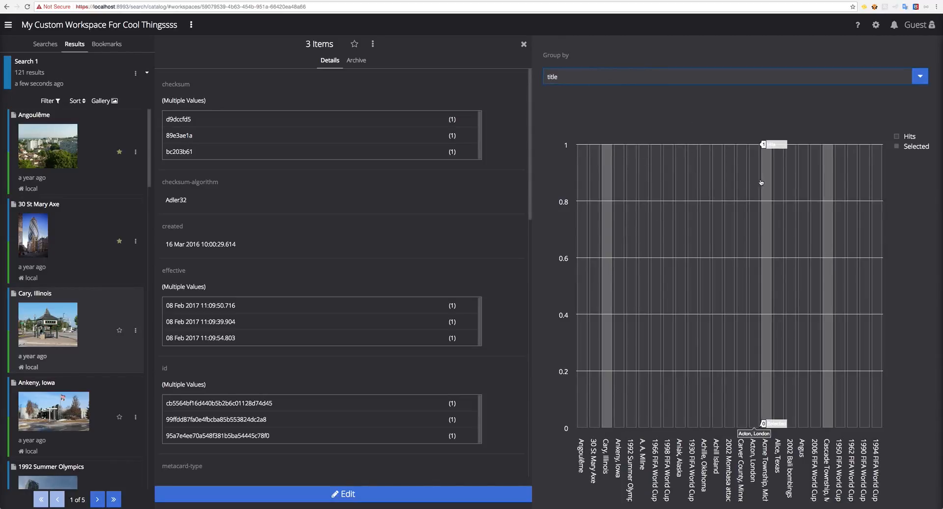
click(896, 139)
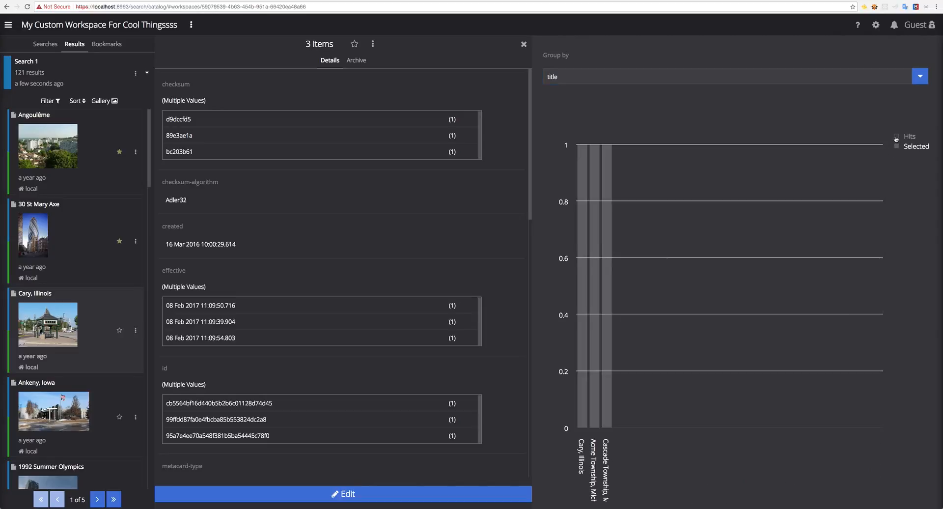
click(896, 139)
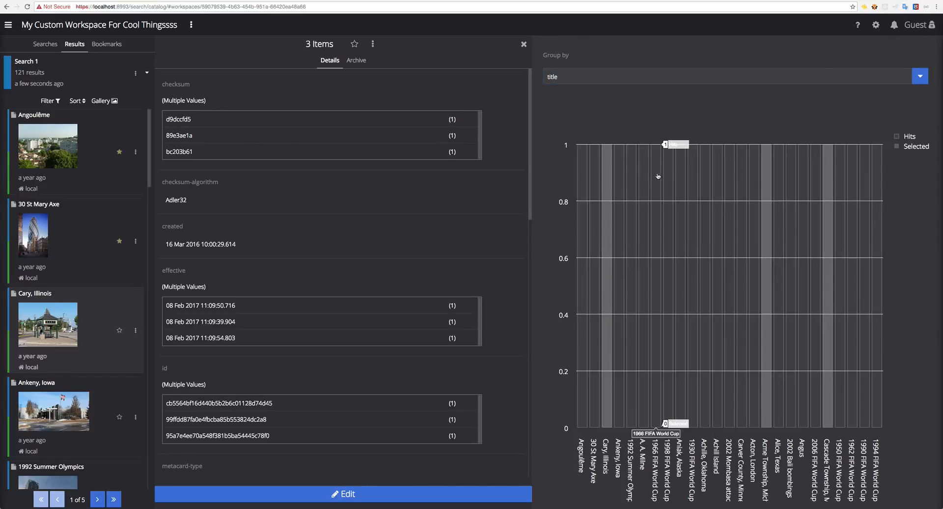
Step: Replace the histogram selection with the range of bars from 1998 FIFA World Cup through Achill Island
click(633, 172)
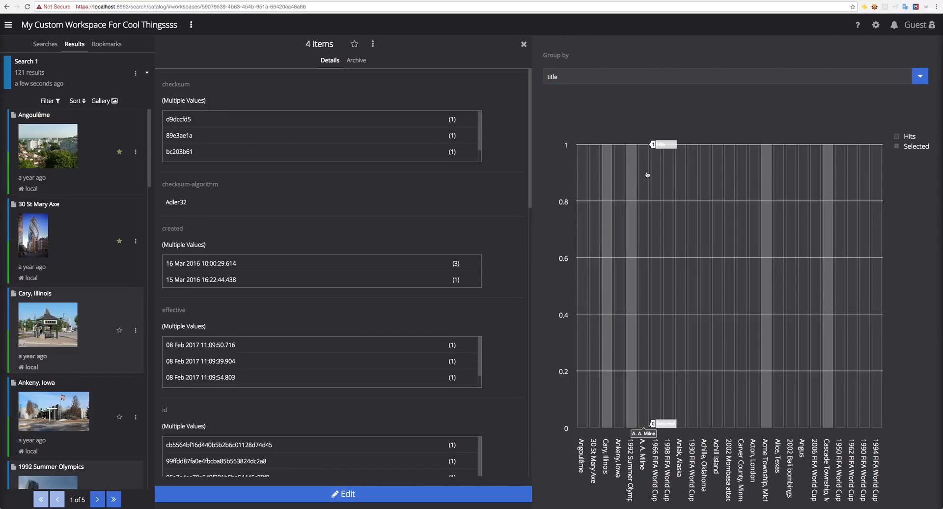
click(669, 175)
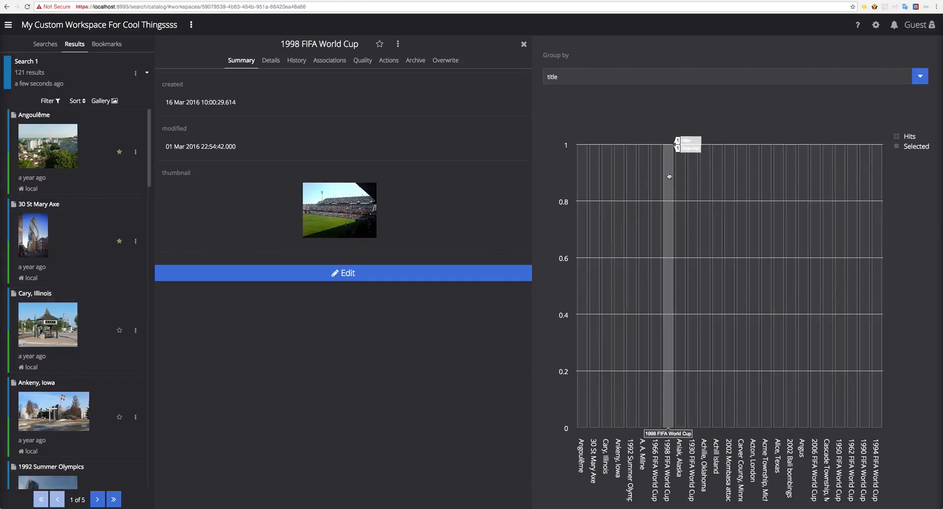
shift+click(721, 176)
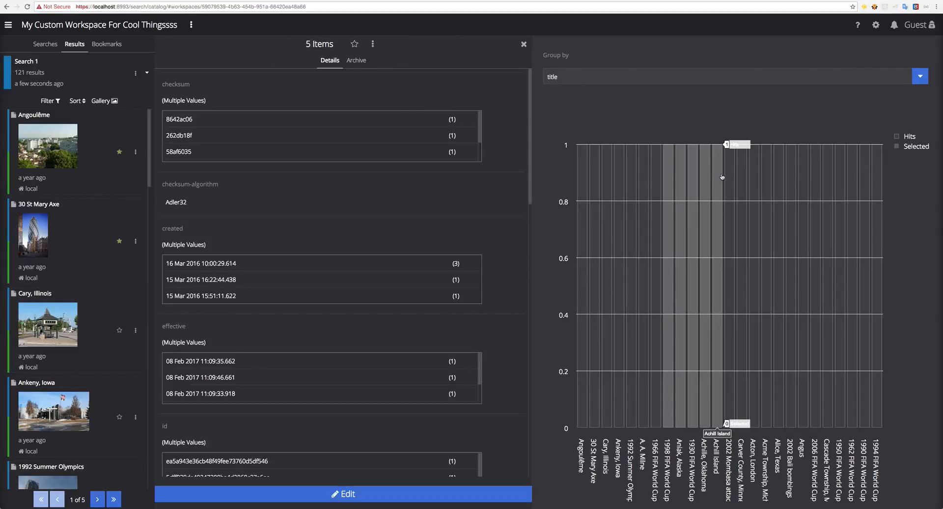
Step: Add the Acton, London, Acme Township and Alice, Texas bars individually to the selection and remove them again
super+click(755, 176)
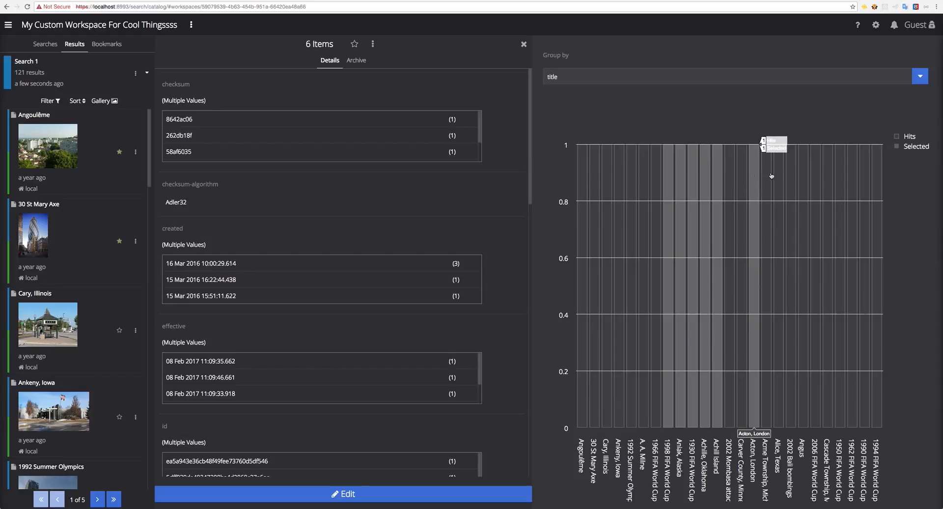
super+click(769, 176)
super+click(781, 175)
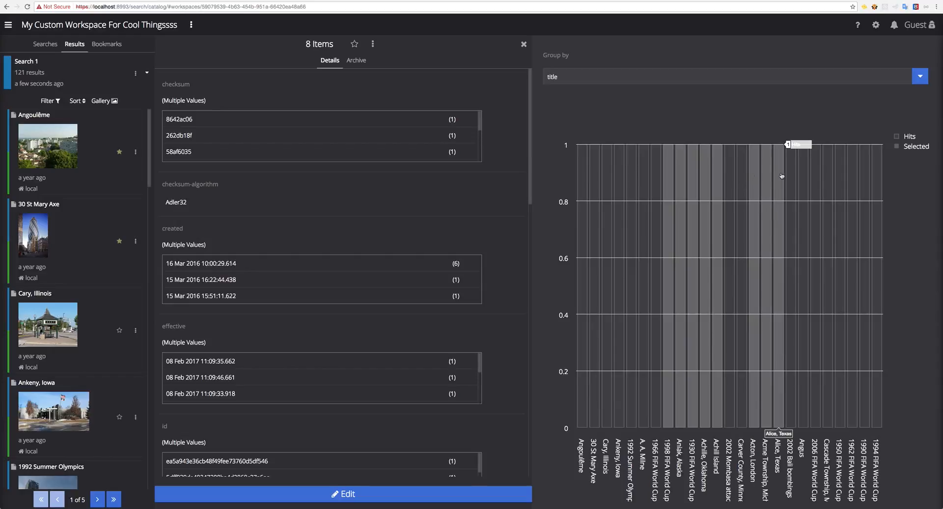
super+click(781, 175)
super+click(766, 175)
super+click(754, 176)
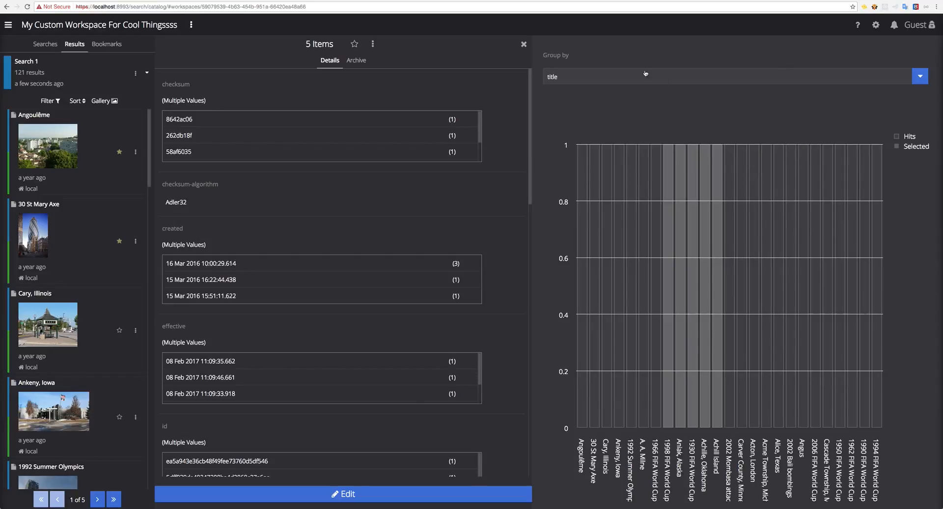
Step: Close the multiple-record details and switch the visualization to the Table
click(524, 43)
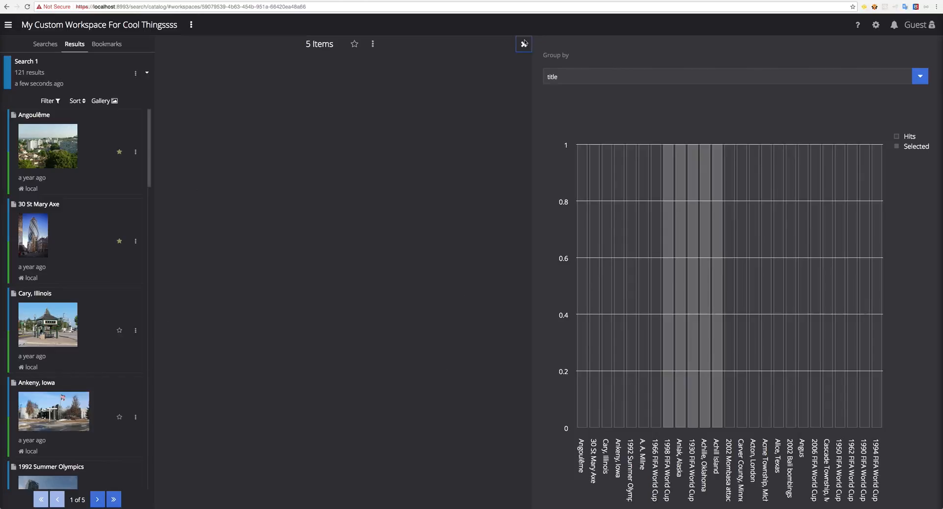
click(875, 25)
click(857, 171)
click(867, 210)
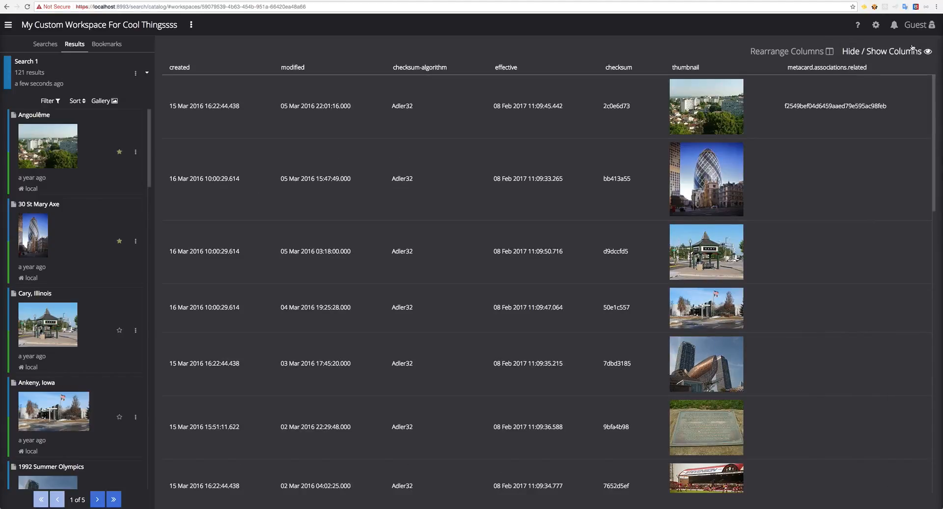
Step: Show the title, resource-uri and source-id columns in the results table and look through the table's columns and rows
click(864, 51)
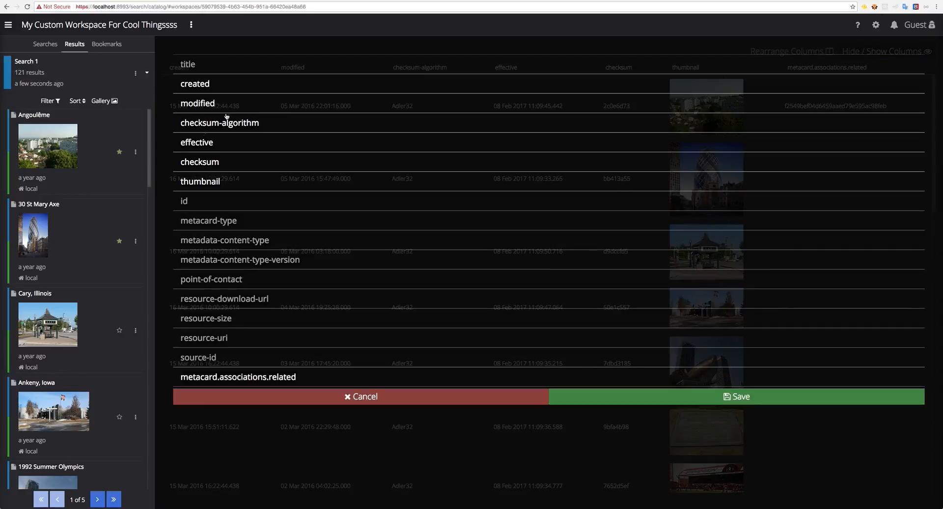
click(196, 66)
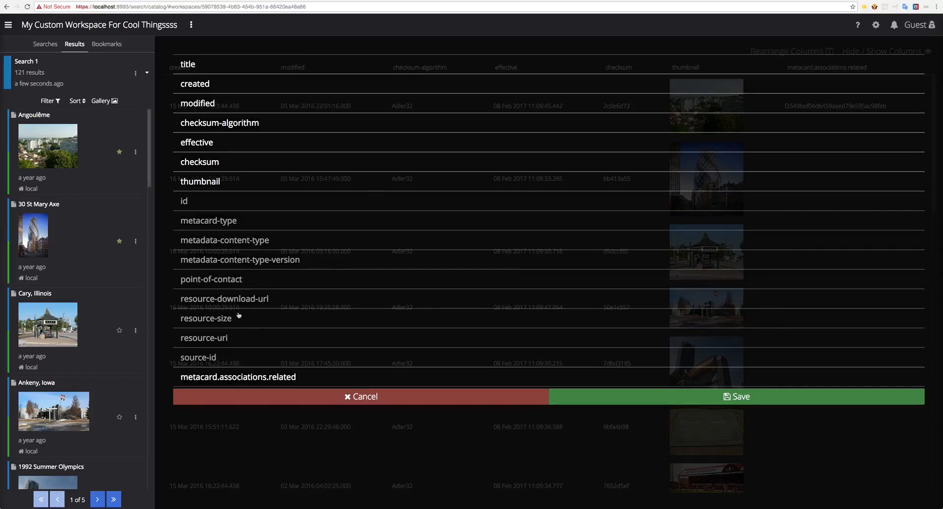
click(267, 337)
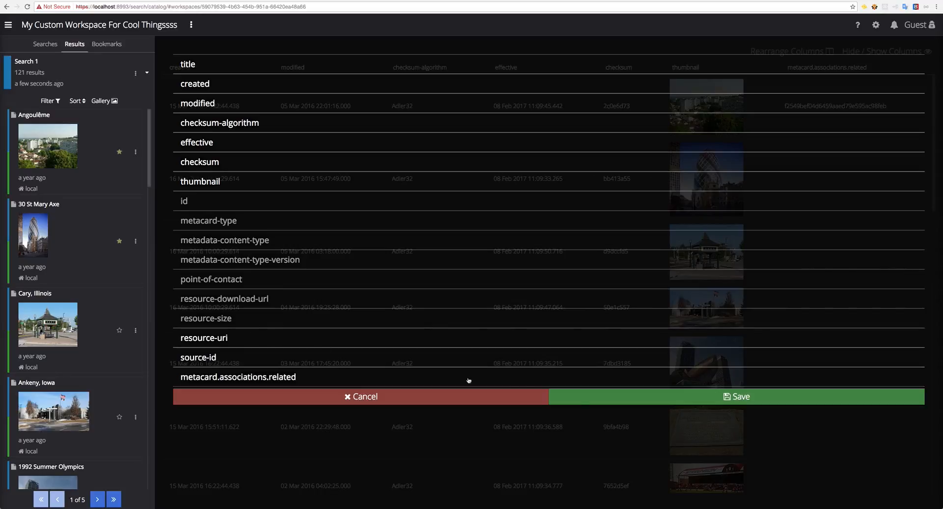
click(619, 402)
scroll(750, 196, right, 5)
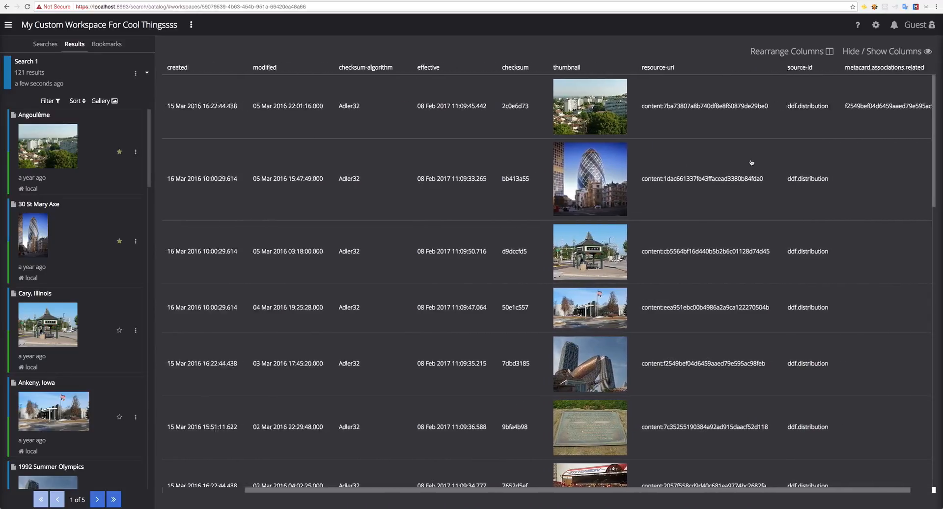
scroll(633, 123, left, 5)
scroll(629, 99, down, 3)
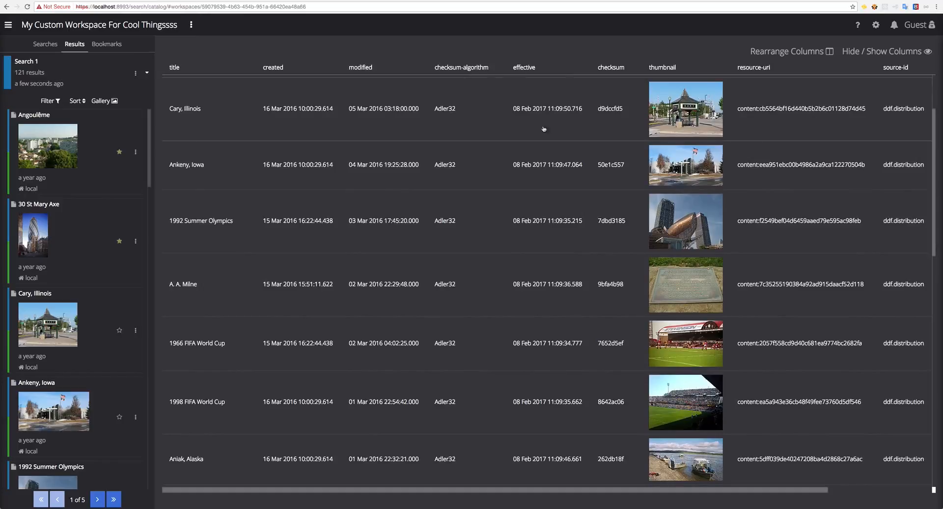
scroll(542, 124, down, 5)
scroll(545, 212, up, 6)
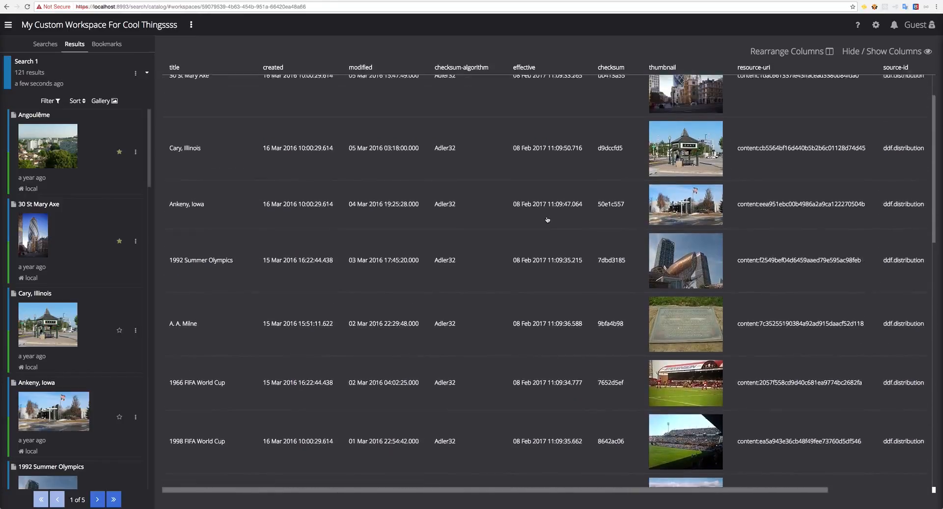
scroll(546, 220, up, 3)
Step: Rearrange the table columns so that thumbnail comes first, before title, and save the order
click(791, 51)
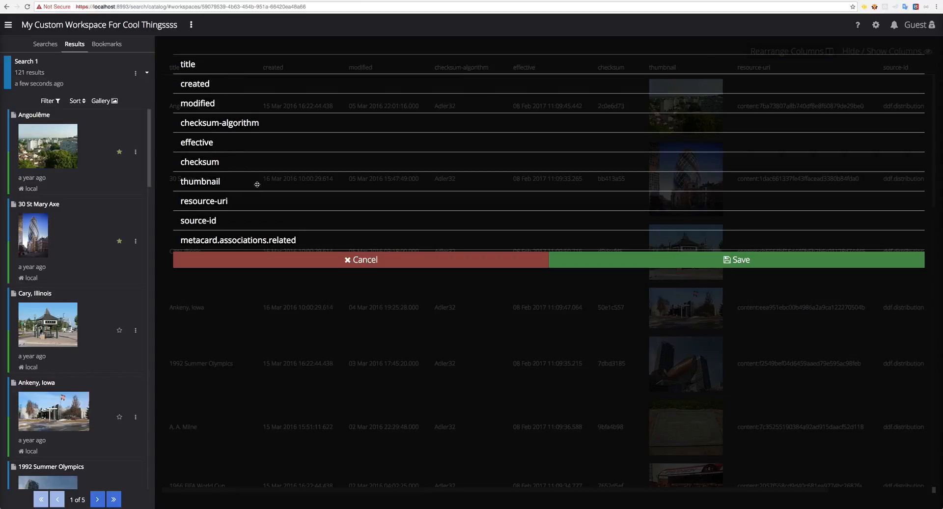
drag(259, 181, 252, 64)
click(595, 261)
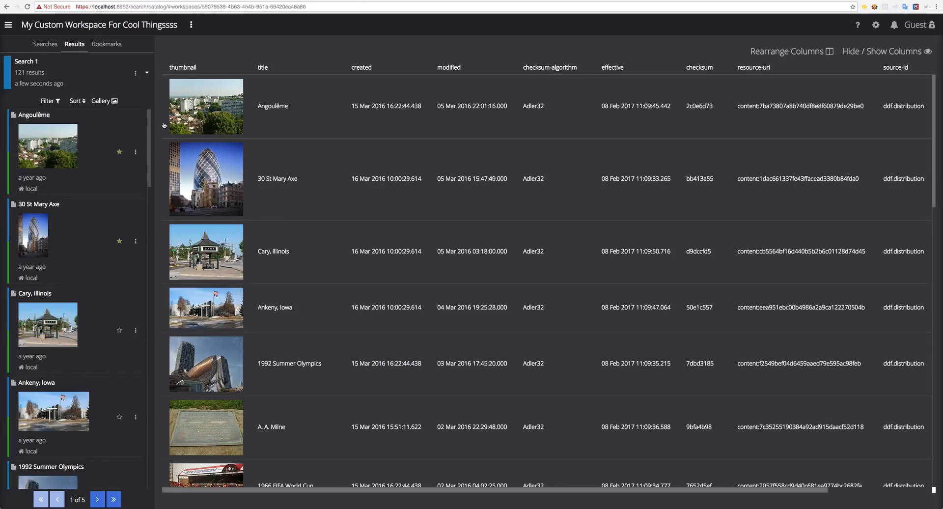
Step: Sort the results by title ascending, reverse the order to descending from the table, and reopen the sort settings
click(84, 102)
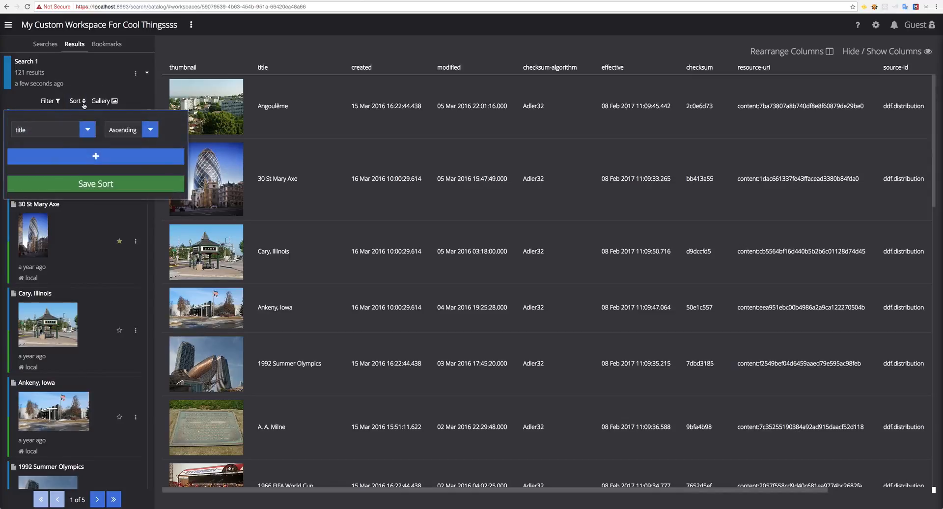
click(157, 185)
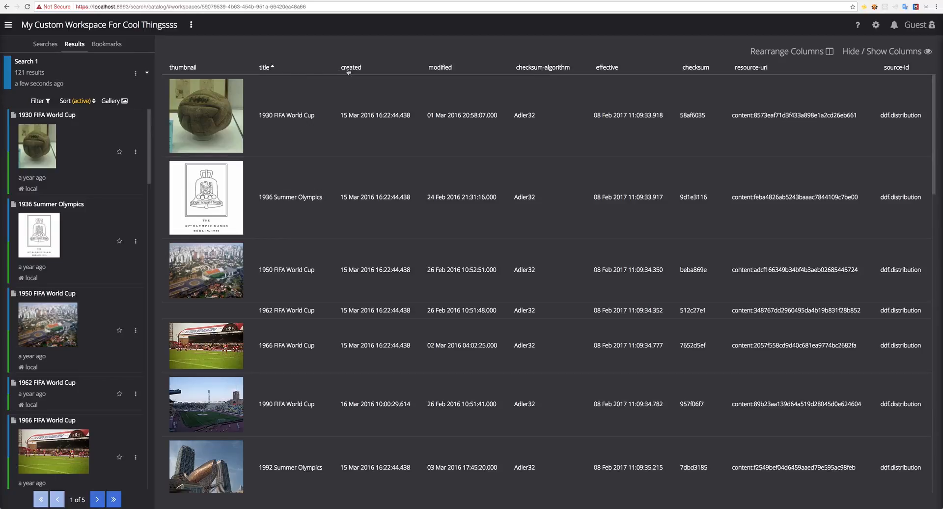
click(292, 71)
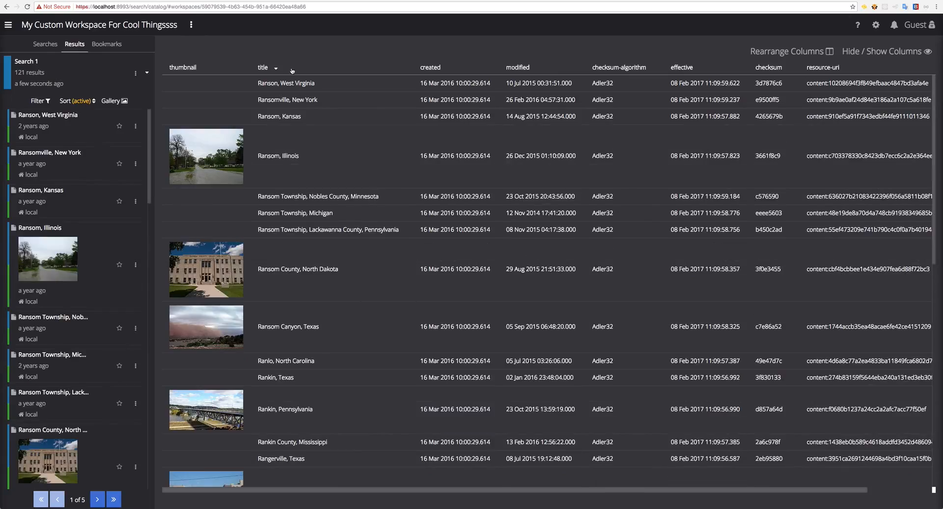
click(79, 102)
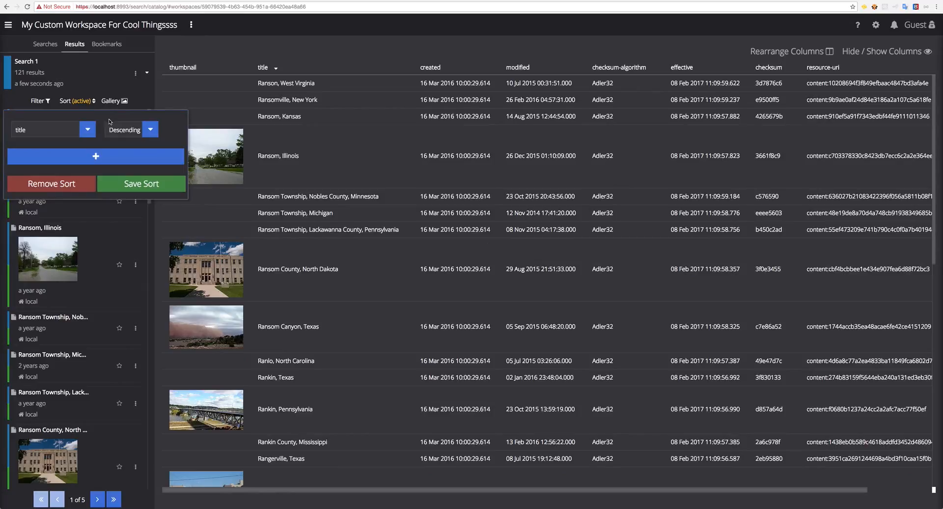
Step: Try adding two modified, descending sort criteria, remove the whole sort from the results, and look through the table
click(92, 155)
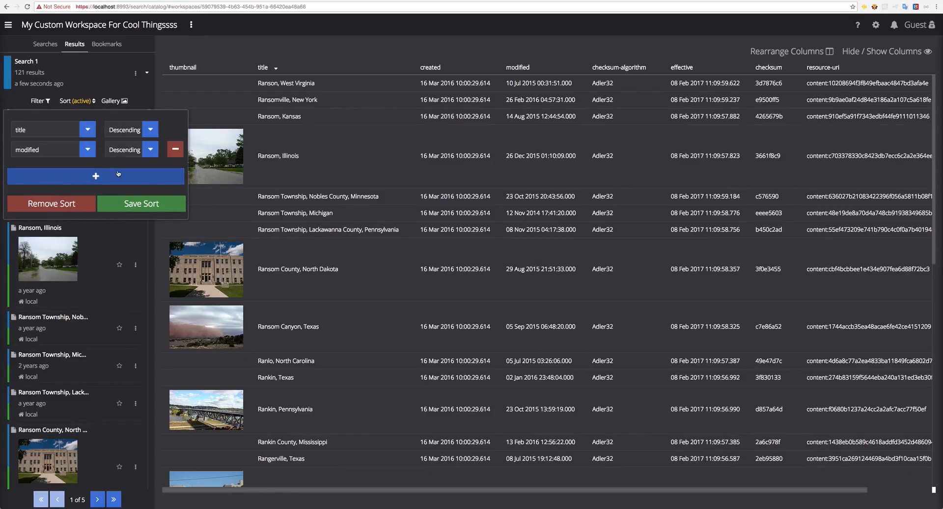
click(119, 174)
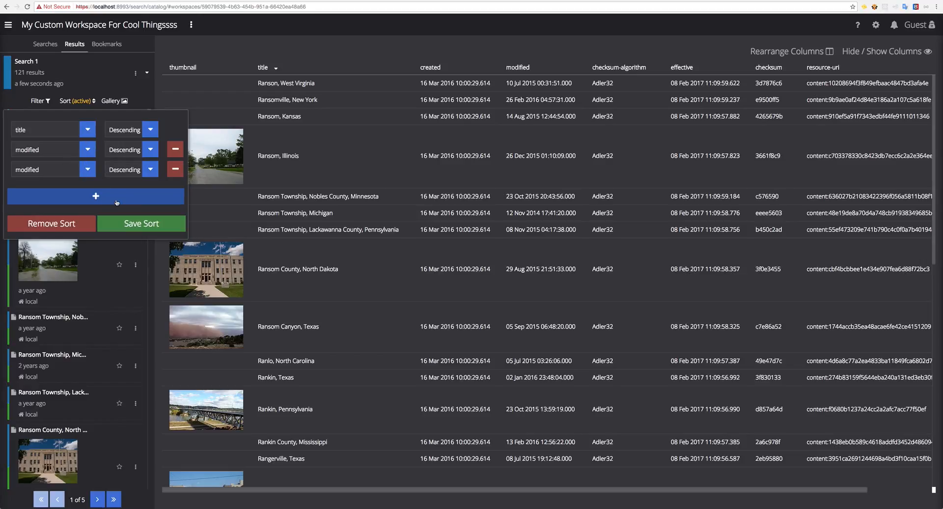
click(87, 221)
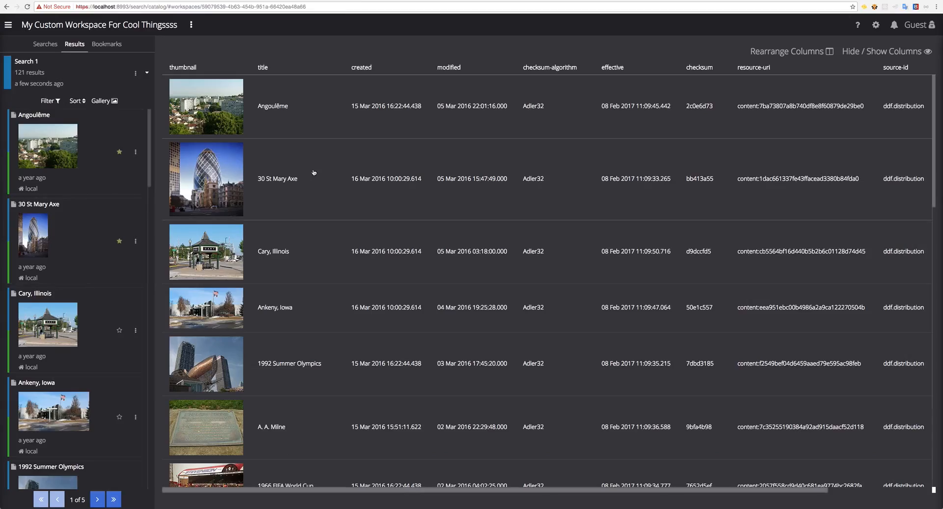
scroll(687, 136, down, 3)
scroll(683, 135, up, 3)
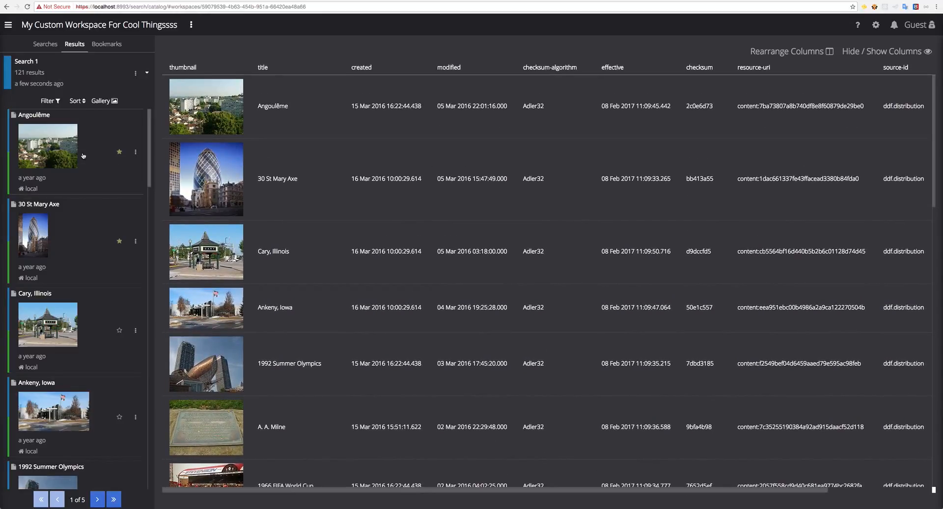
Step: Select the records from Angoulême through Cary, Illinois, add 1992 Summer Olympics to the selection, and close their combined details
click(581, 128)
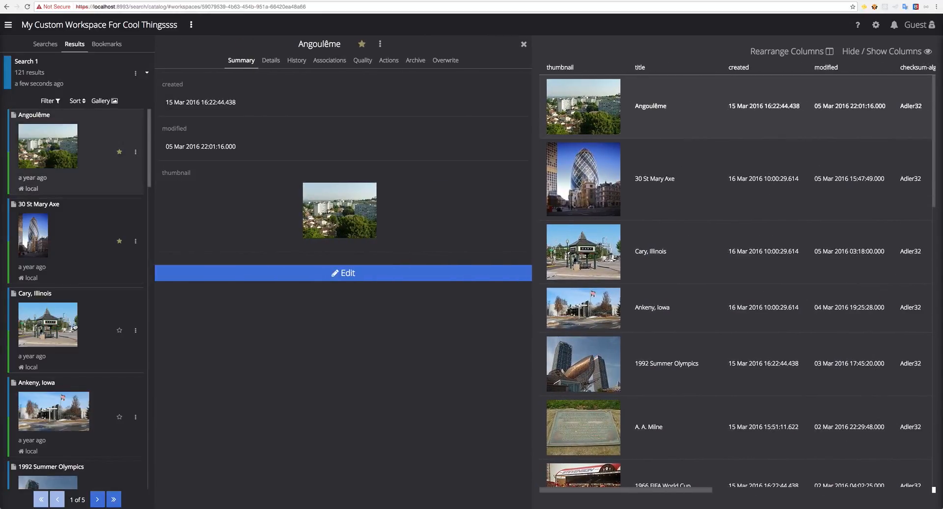
shift+click(75, 326)
scroll(91, 234, down, 4)
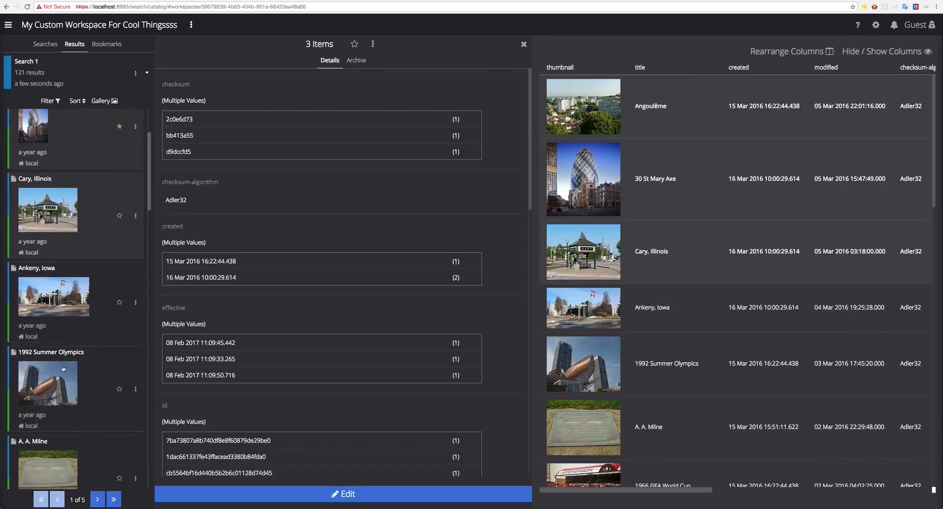
ctrl+click(78, 369)
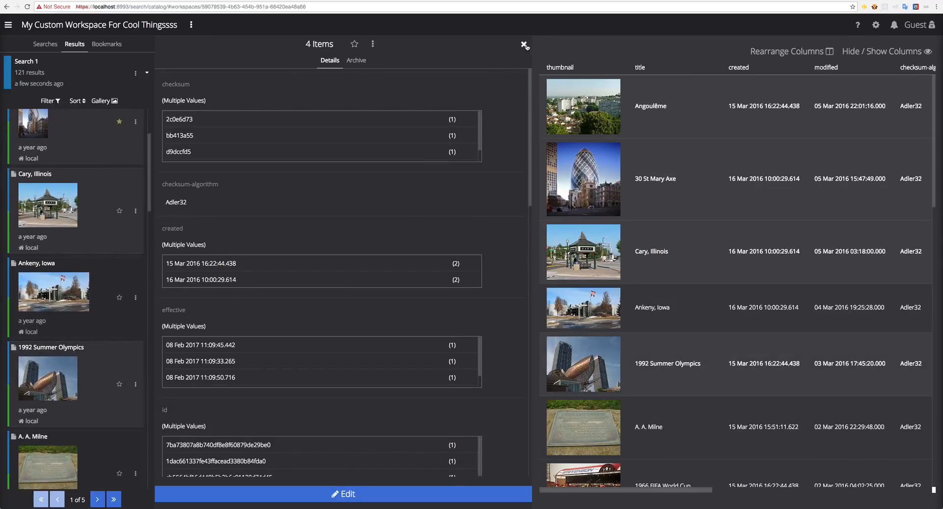
click(523, 44)
Step: In the table, select the rows from Angoulême through A. A. Milne, and add 1998 FIFA World Cup and 1966 FIFA World Cup
click(365, 114)
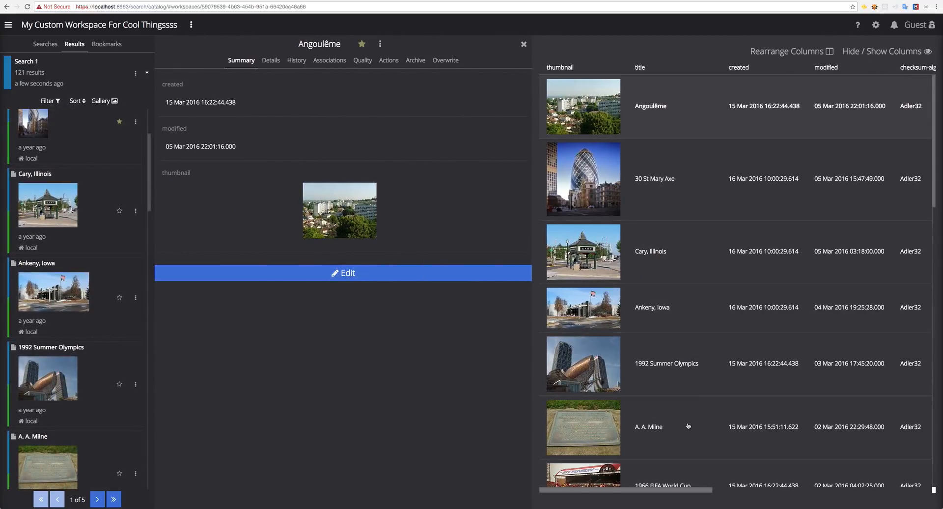
shift+click(638, 426)
scroll(681, 222, down, 2)
scroll(681, 222, down, 3)
ctrl+click(658, 293)
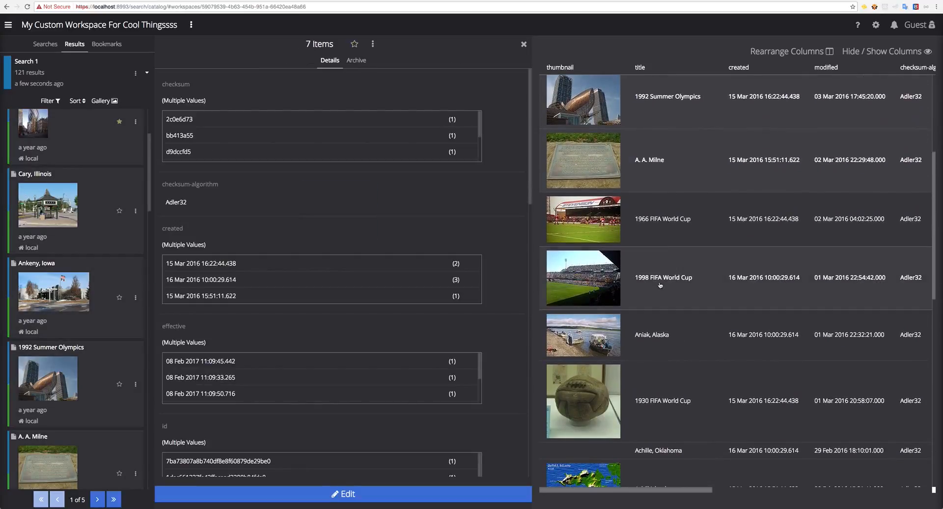
ctrl+click(669, 219)
Step: Switch the visualization to the 3D Map, cluster the results, and rotate the globe to the Atlantic
click(876, 25)
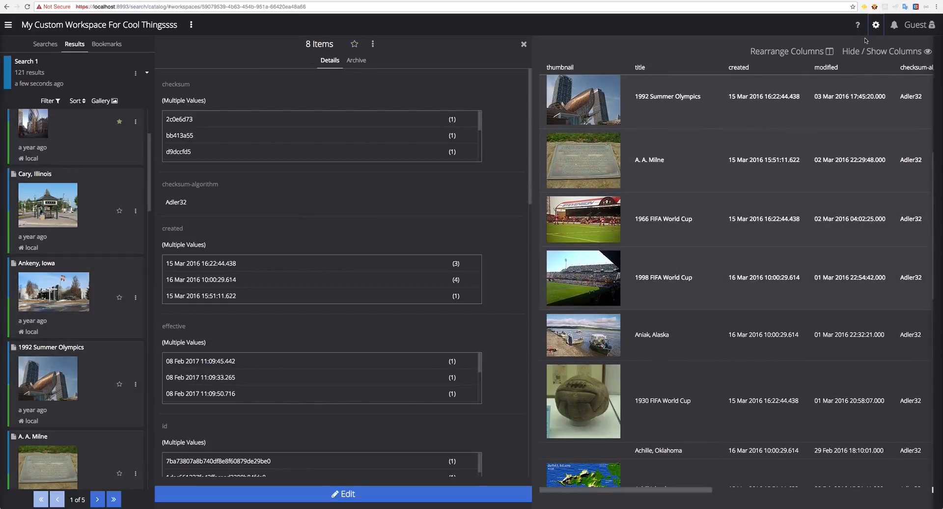
click(870, 172)
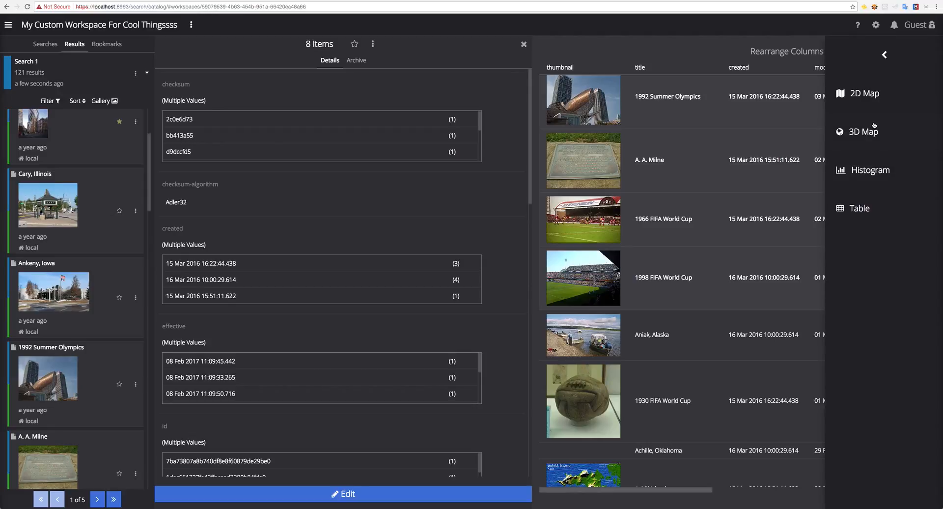
click(873, 126)
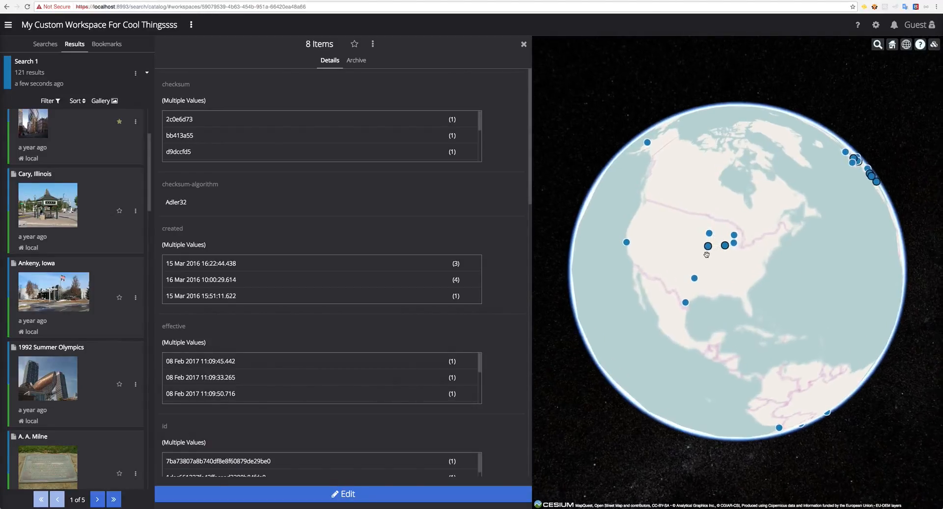
scroll(707, 255, up, 3)
click(936, 44)
drag(835, 175, 738, 166)
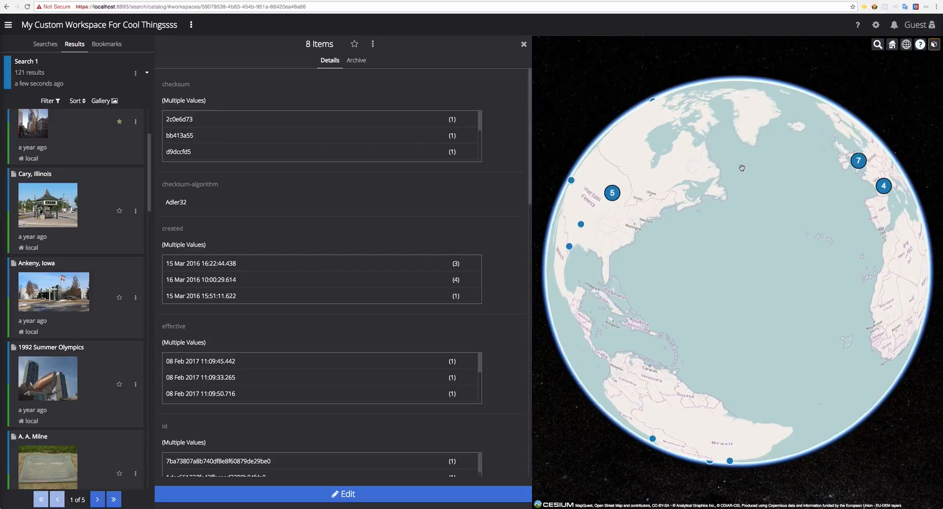
Step: View the map settings, return to the main settings, and close them
click(875, 25)
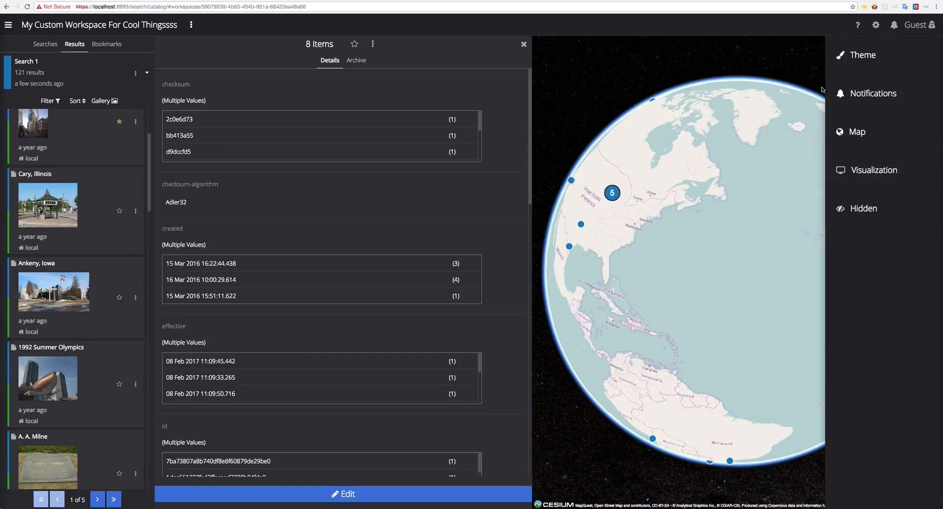
click(856, 130)
mouse_move(929, 107)
mouse_down()
mouse_move(902, 106)
mouse_move(930, 108)
mouse_up()
click(883, 54)
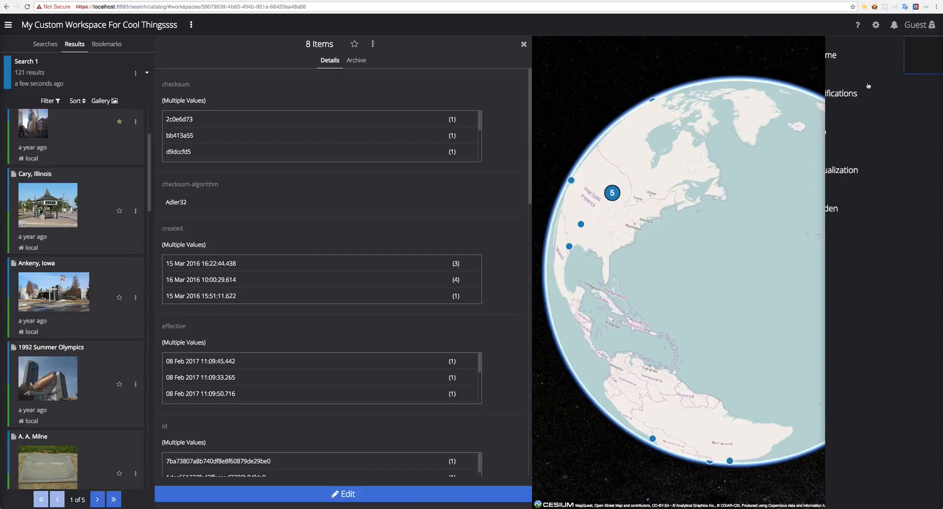
click(780, 99)
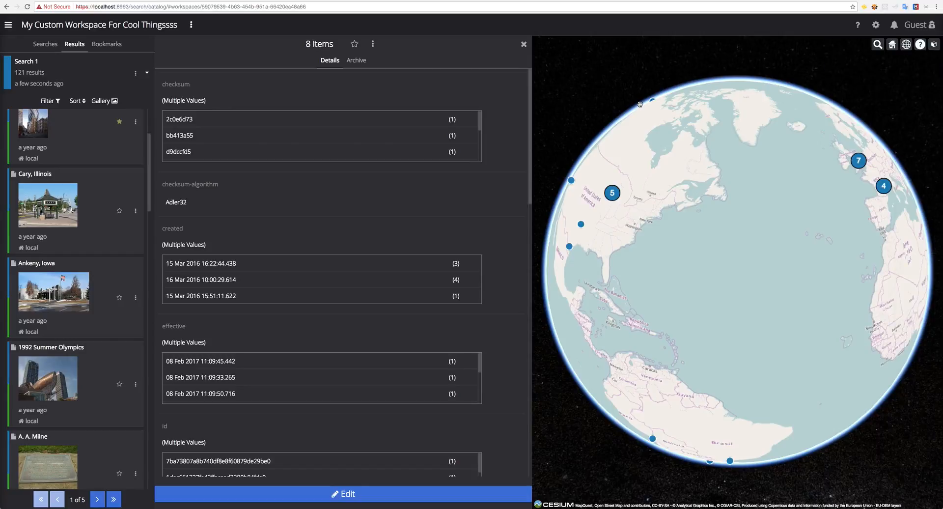
Step: Close the multiple-record details and show the workspace's bookmarks
click(523, 44)
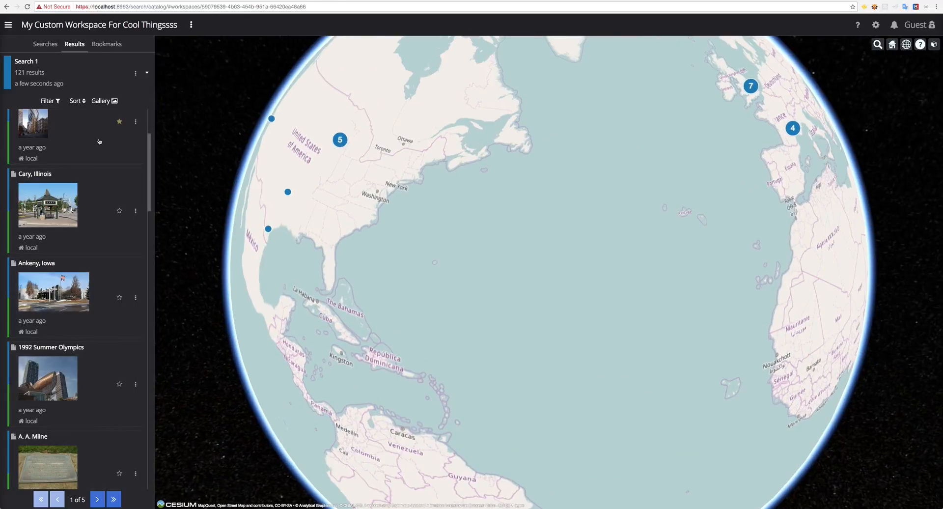
scroll(100, 142, up, 3)
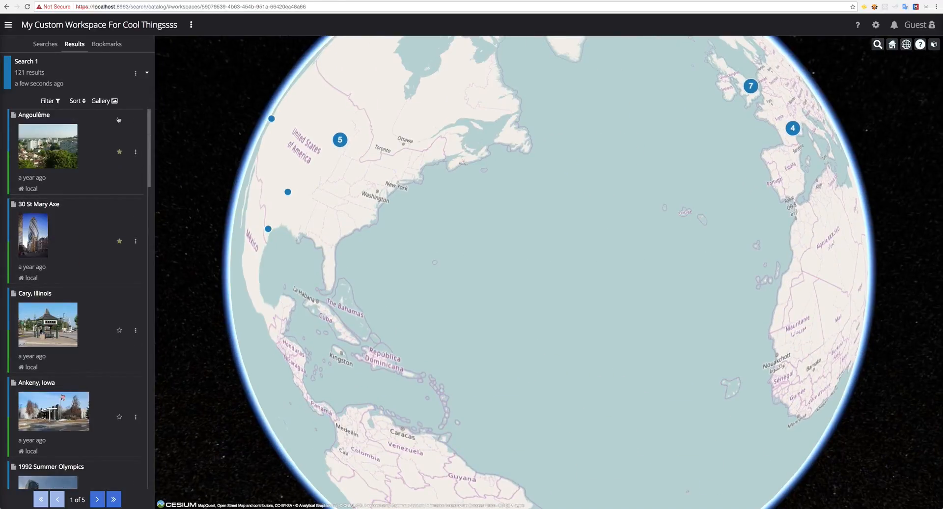
click(100, 44)
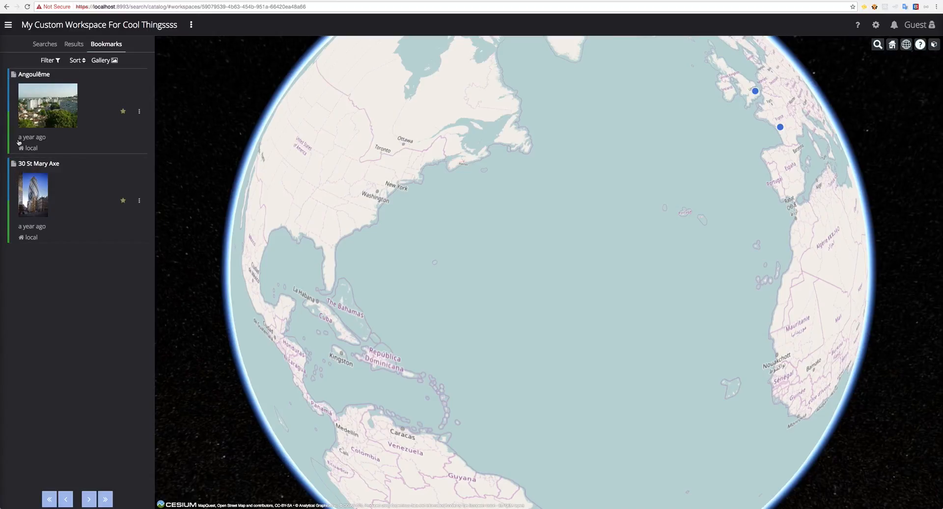
Step: Reload the workspace from its page address and show its bookmarks again
click(191, 24)
click(221, 10)
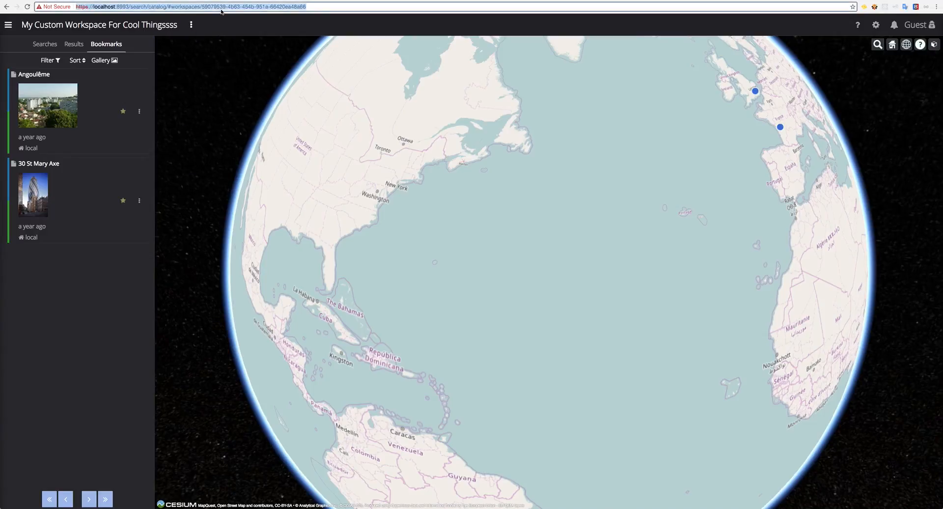
key(Return)
key(Return)
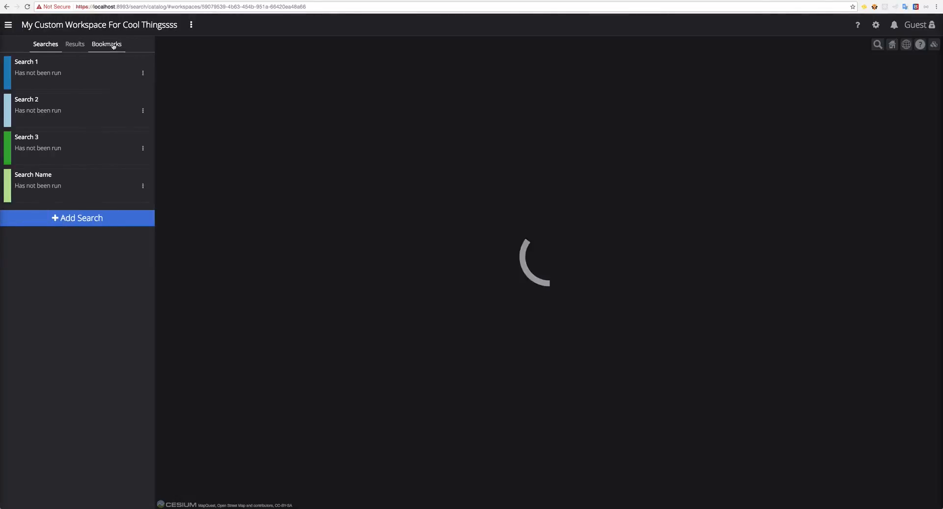
click(113, 45)
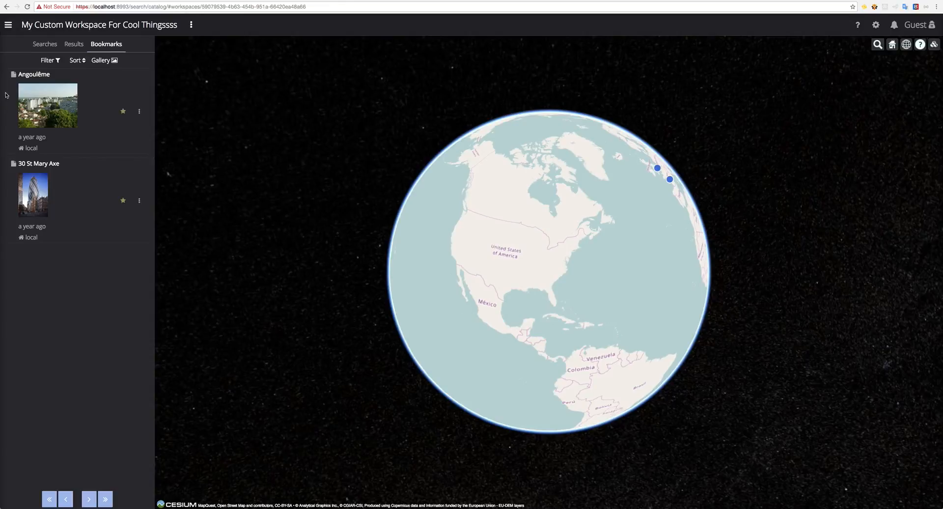
Step: Run all searches in the workspace and return to the bookmarked records
click(195, 29)
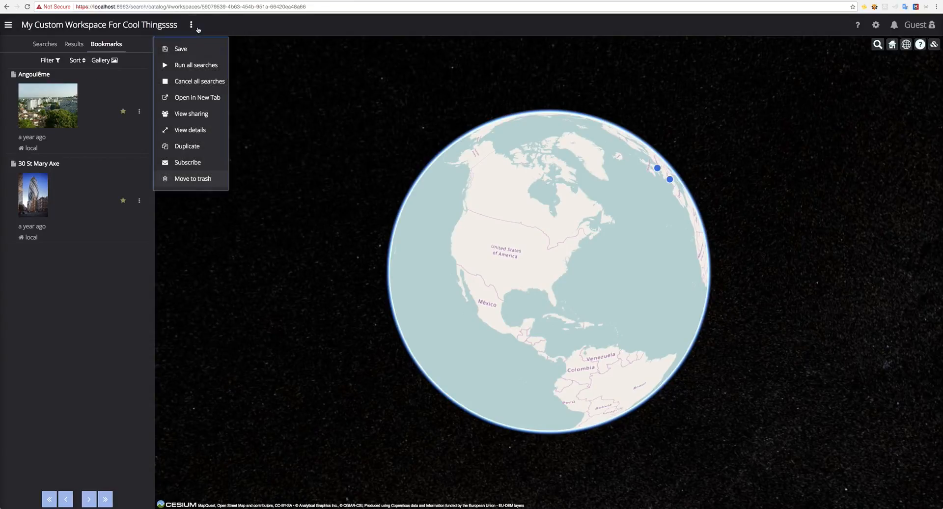
click(57, 45)
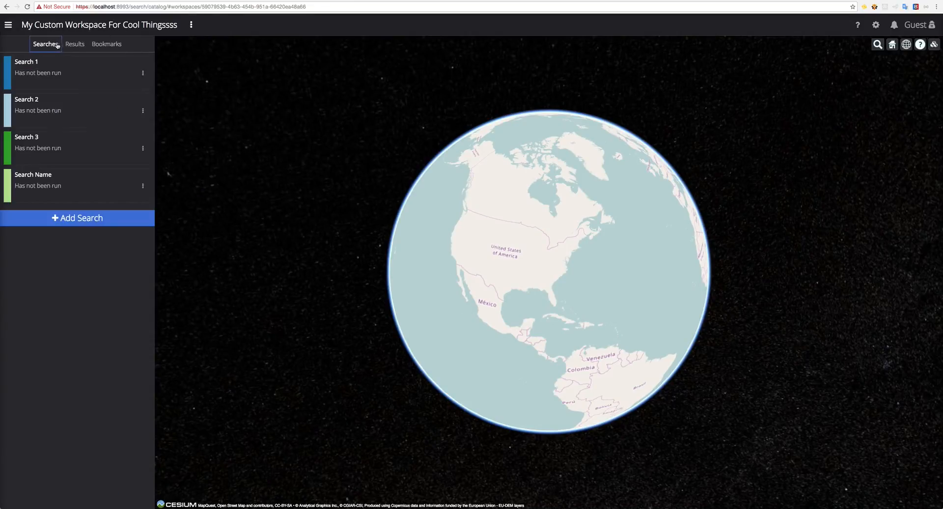
click(191, 24)
click(164, 65)
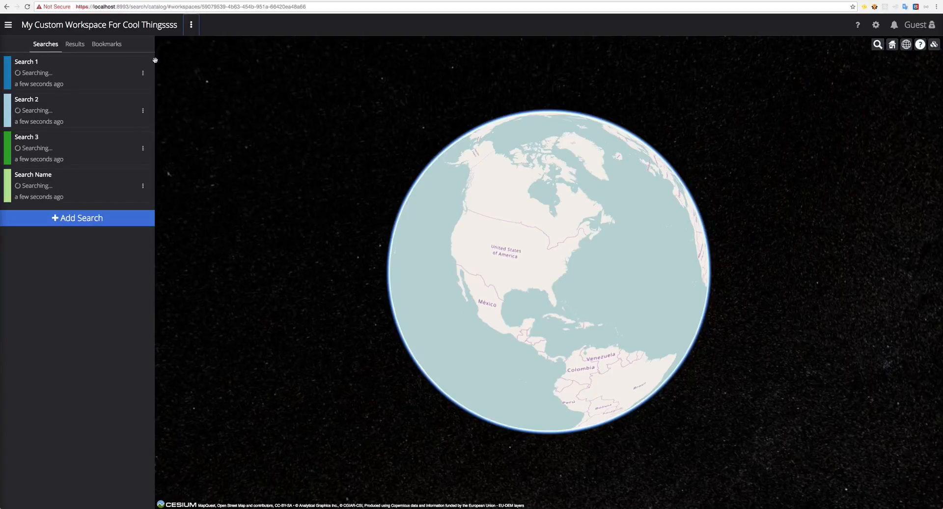
click(104, 48)
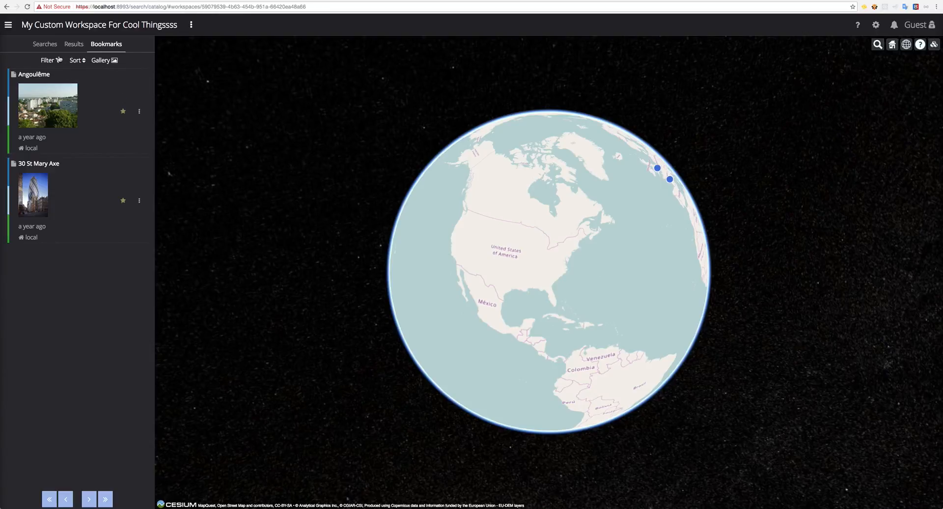
Step: View the bookmarked records Angoulême and 30 St Mary Axe with their map locations, and close the details
click(43, 113)
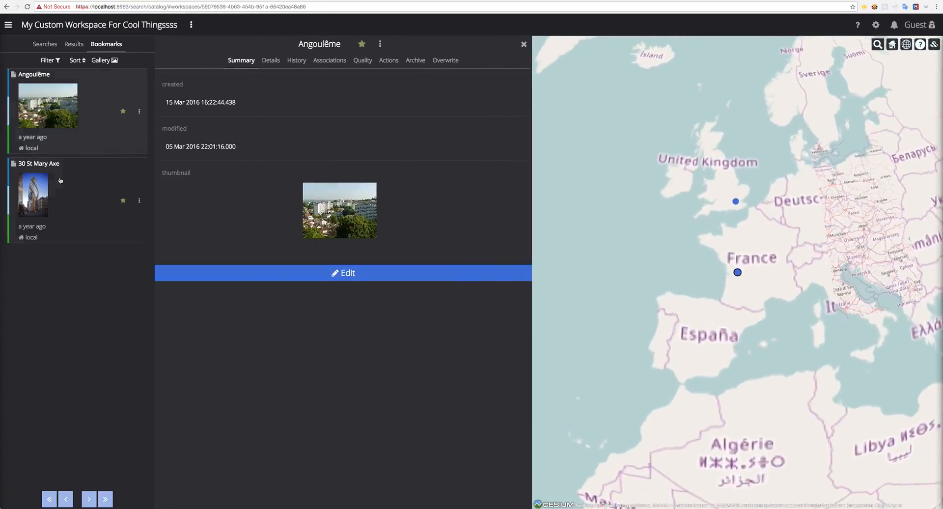
click(60, 182)
click(75, 126)
click(523, 43)
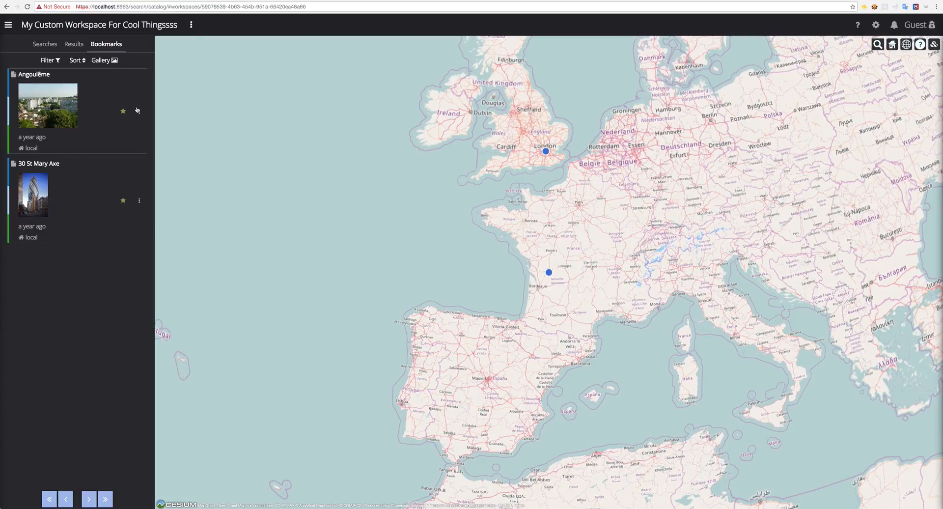
Step: Open the expanded metacard view of the Angoulême bookmark and reload it from its page address
click(138, 111)
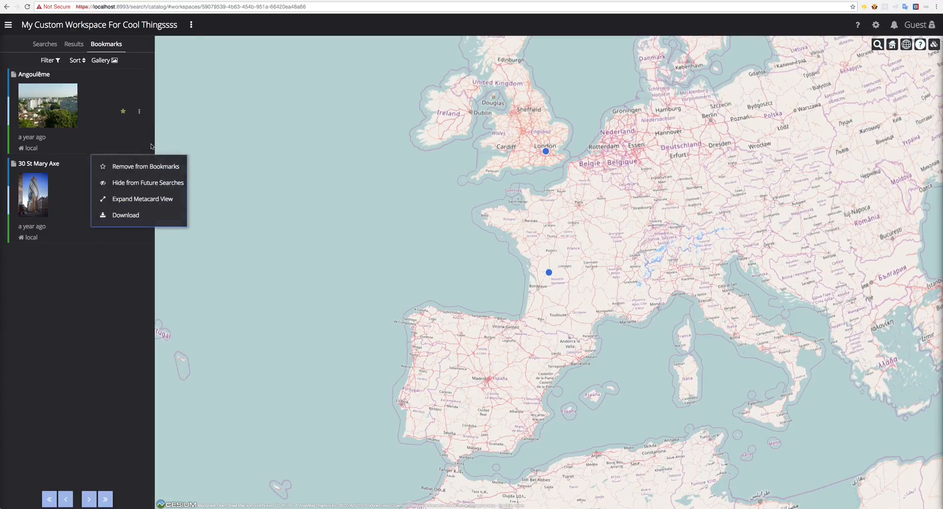
click(158, 199)
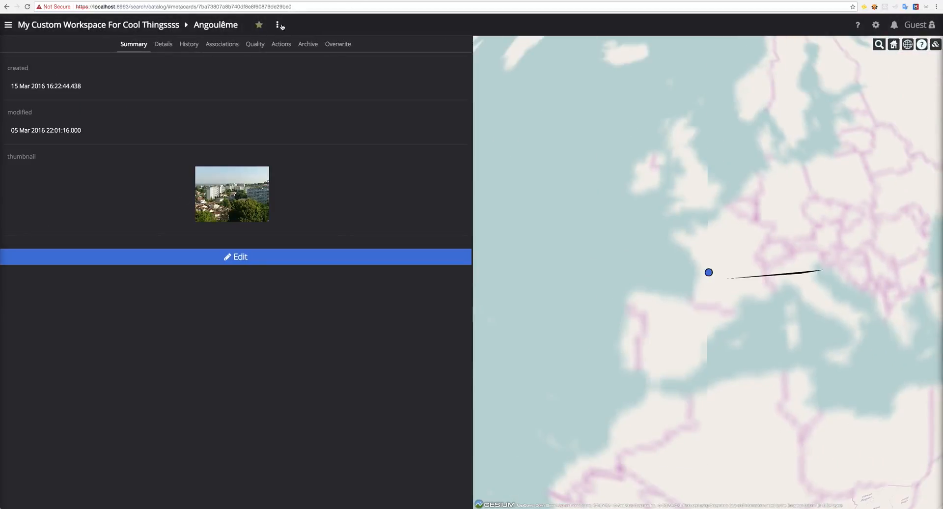
click(179, 7)
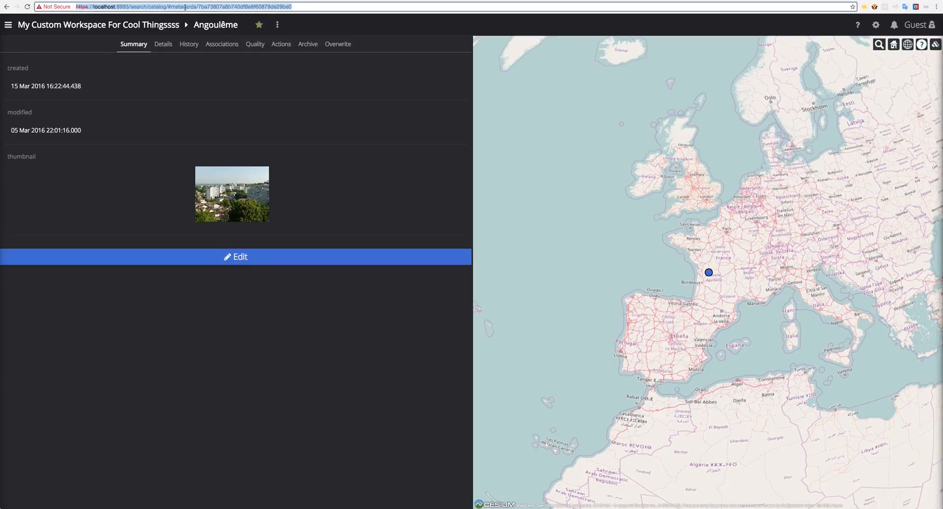
key(Return)
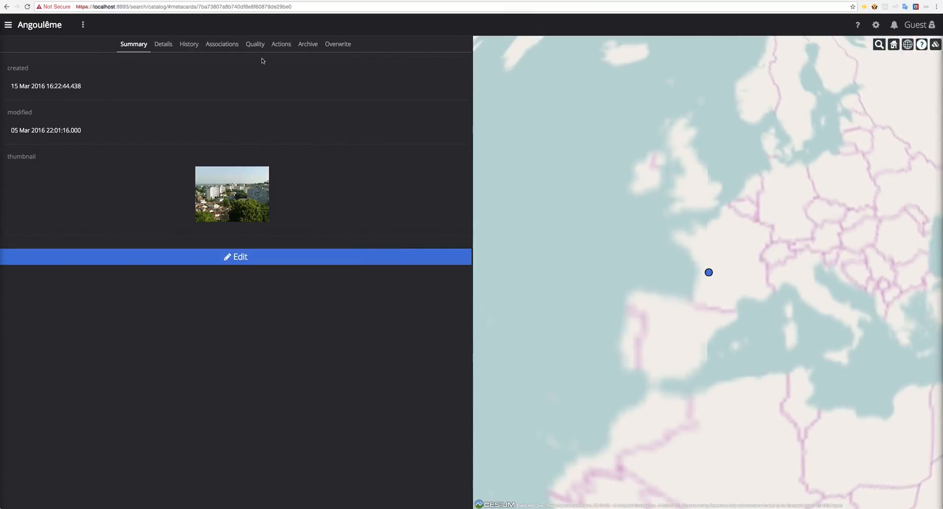
Step: Go back to the workspace, return forward to the expanded Angoulême record, and select its page address
click(6, 7)
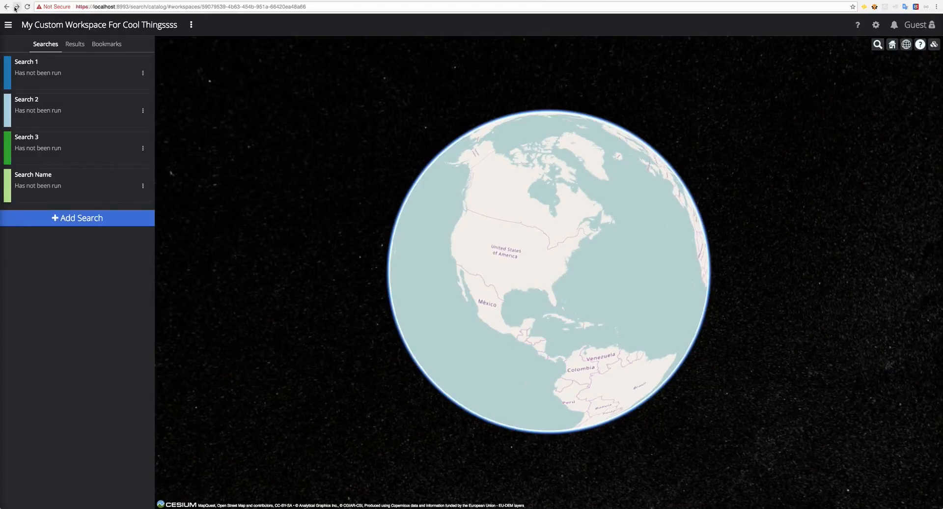
click(16, 7)
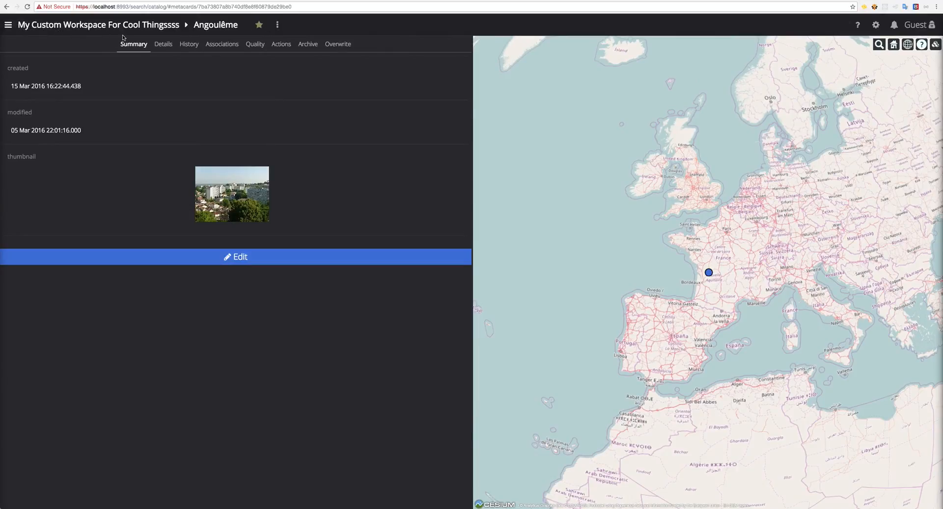
click(242, 9)
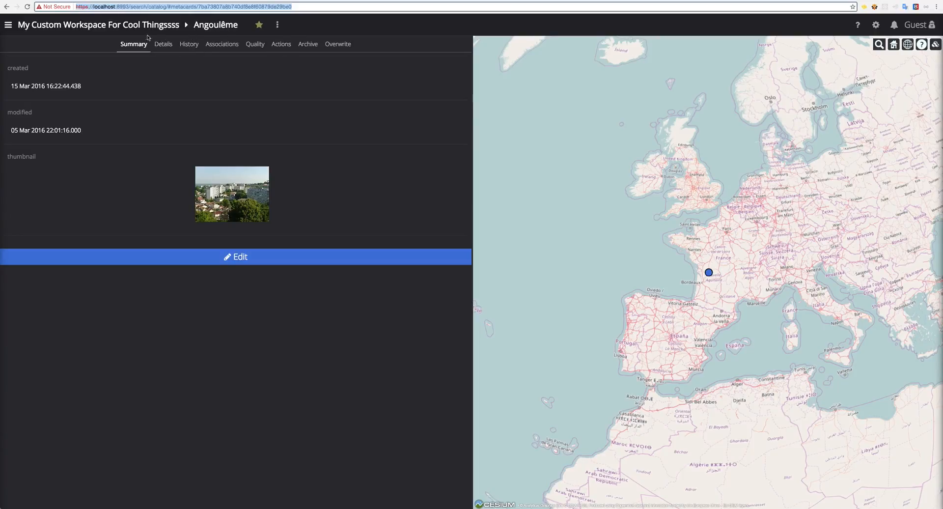
Step: Return from the Angoulême record to its workspace and go on to the workspaces overview
click(125, 28)
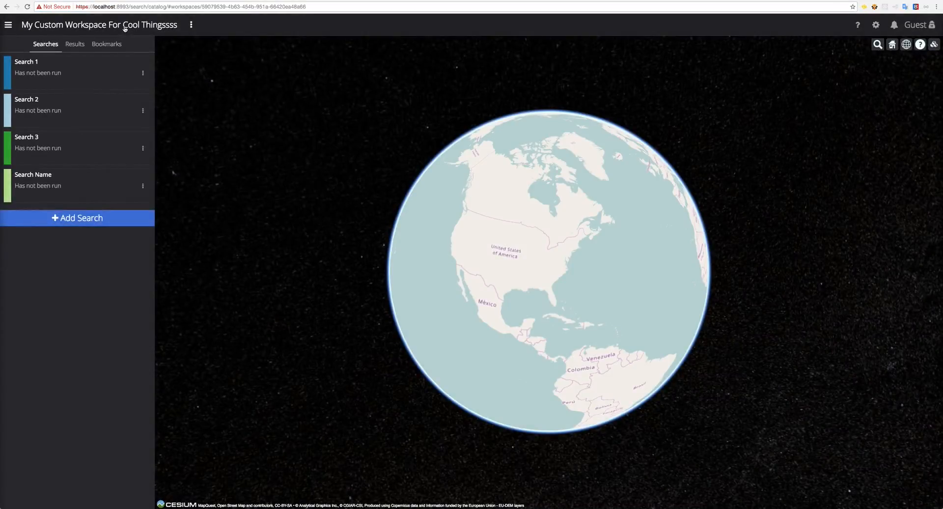
click(13, 29)
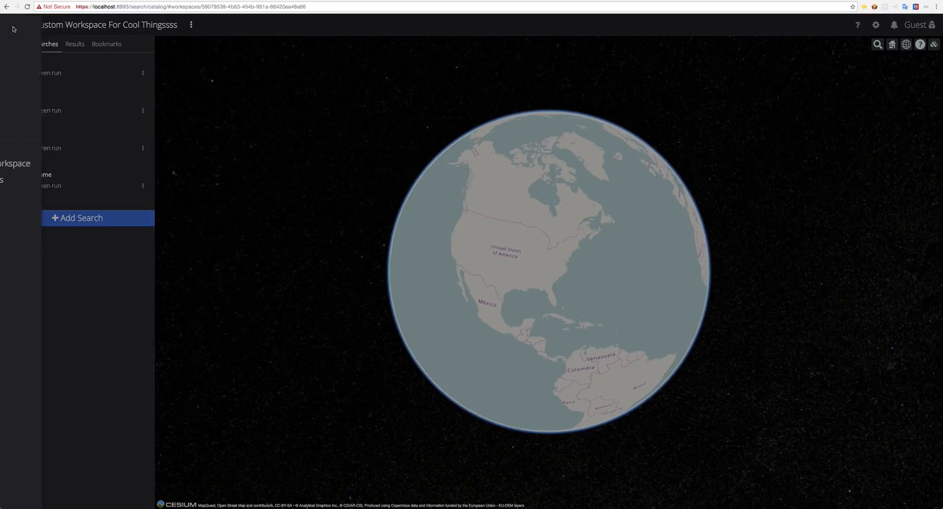
click(59, 79)
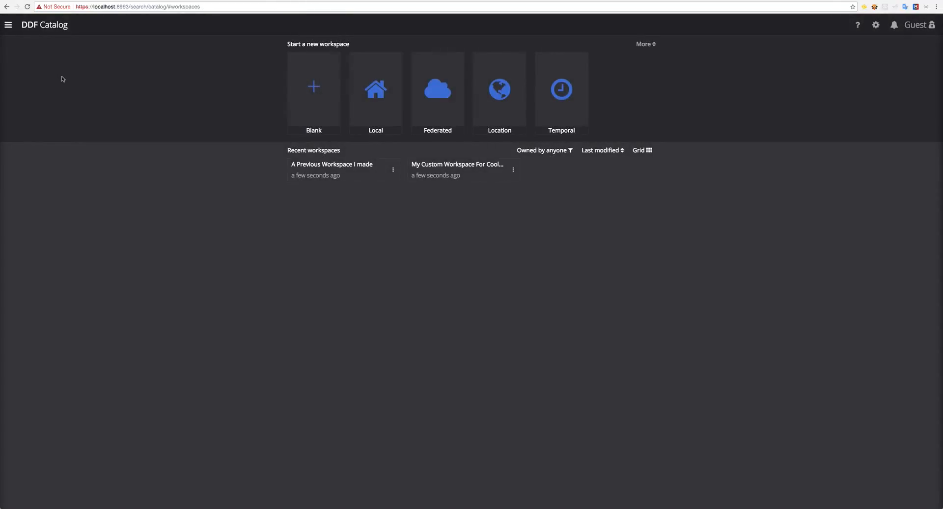
Step: Revisit My Custom Workspace For Cool Thingssss and the Angoulême record from the recent items, and return to the workspaces overview
click(8, 25)
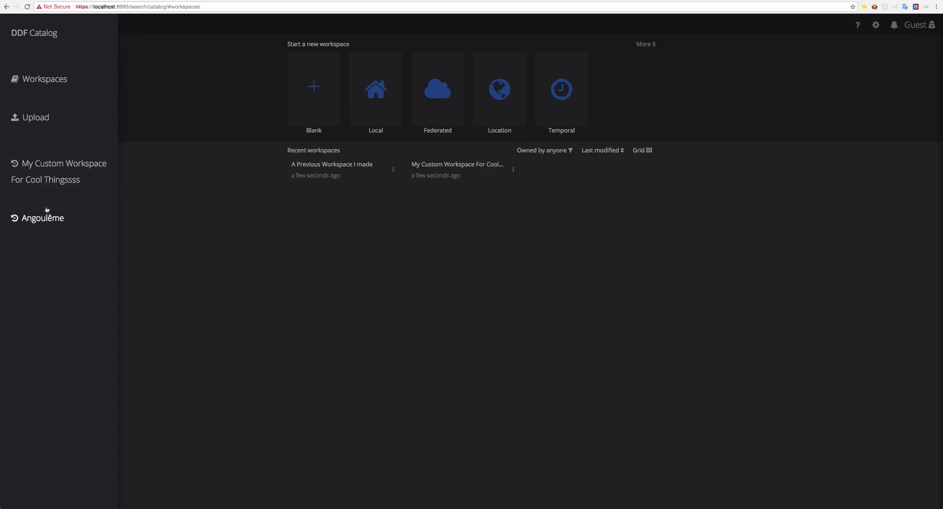
click(63, 169)
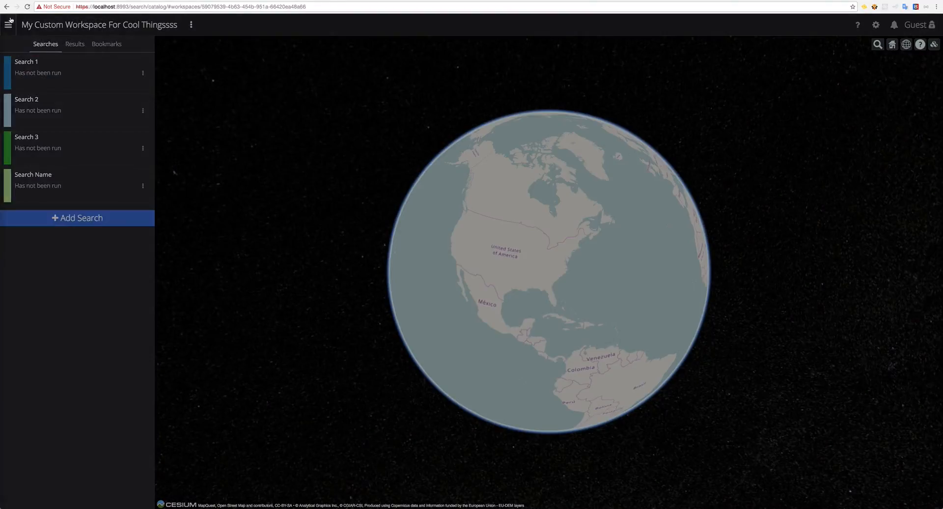
click(12, 20)
click(68, 222)
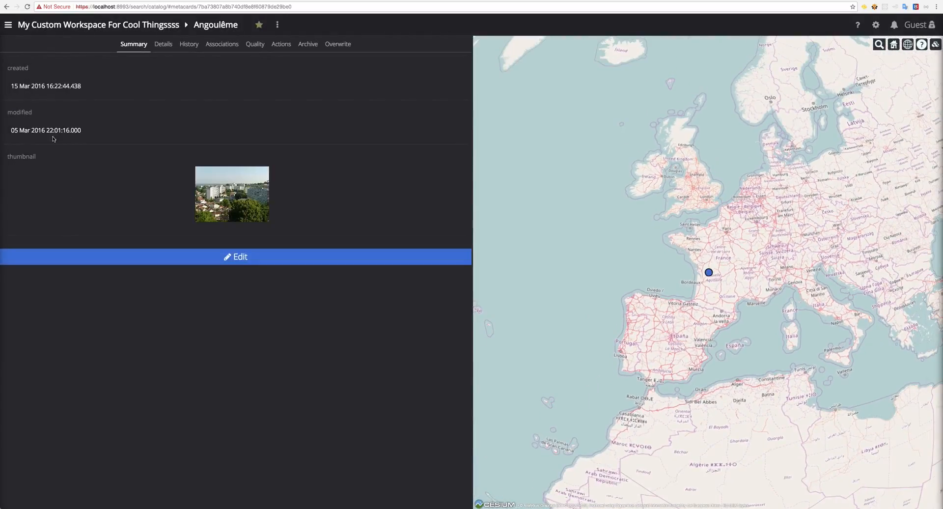
click(10, 26)
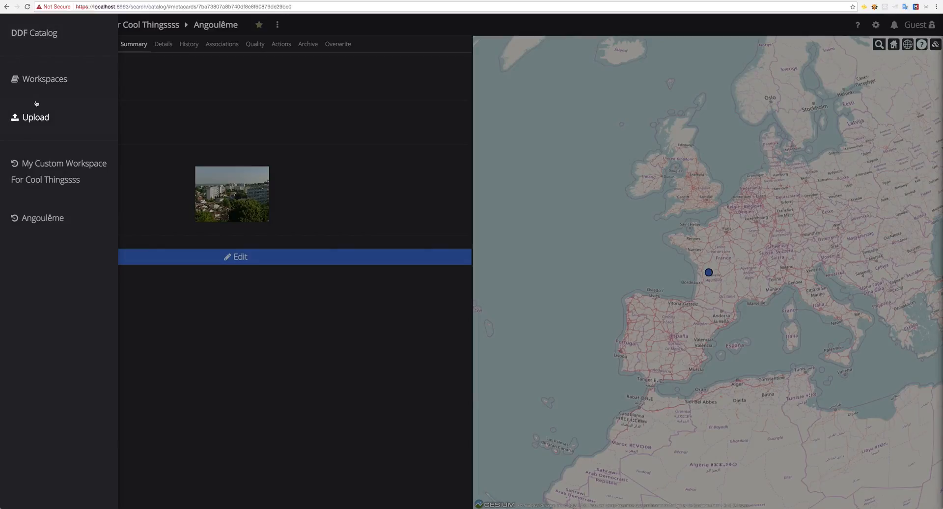
click(91, 79)
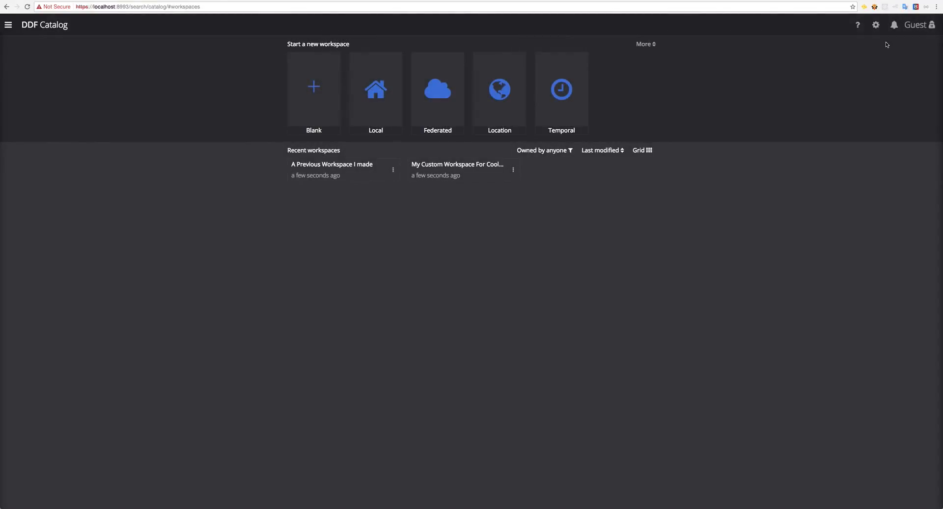
Step: Open today's completed upload from the notifications and browse its results and page address
click(893, 25)
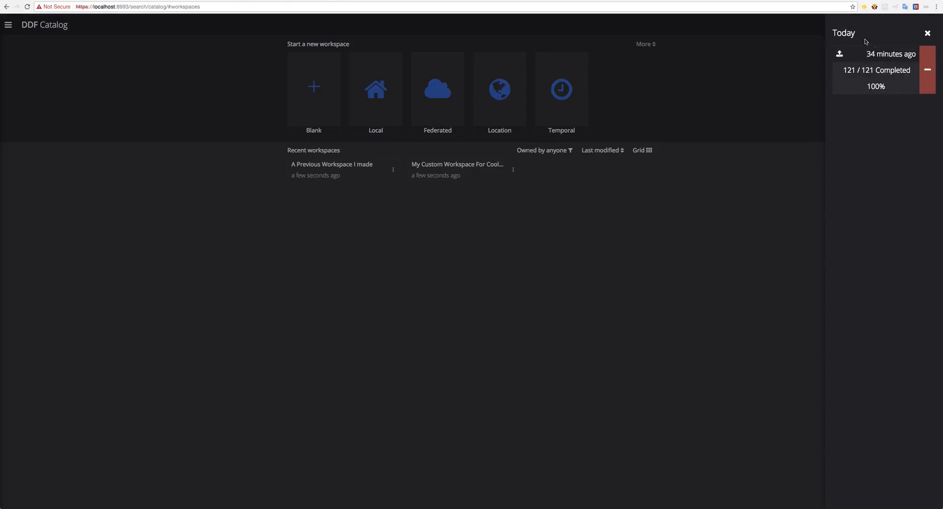
click(866, 62)
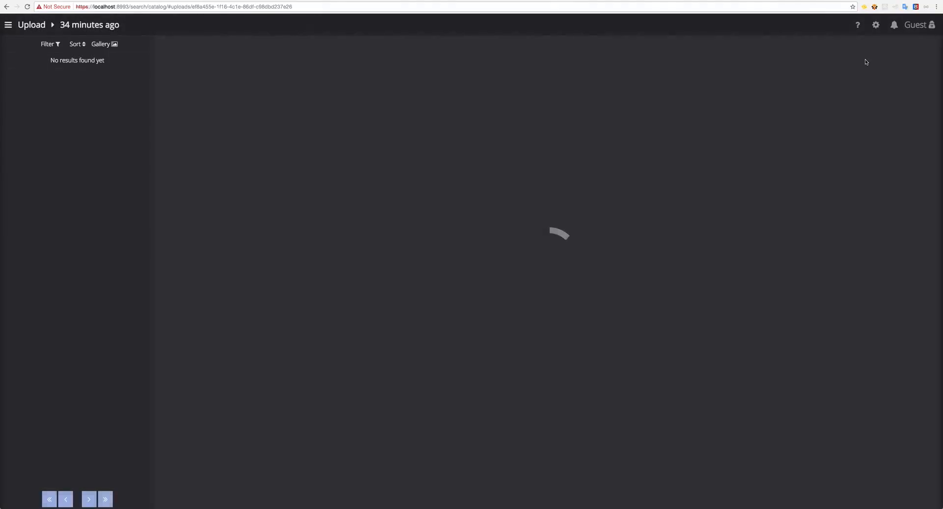
scroll(63, 78, down, 4)
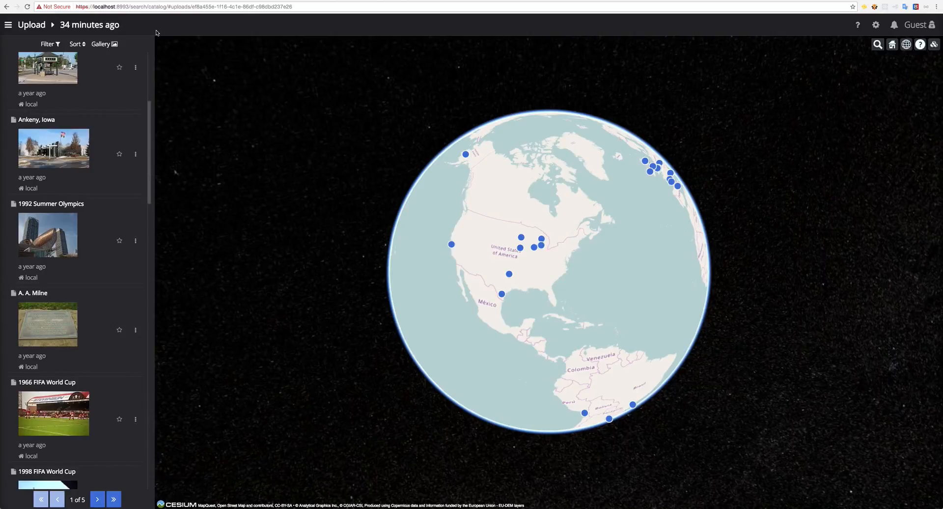
click(190, 6)
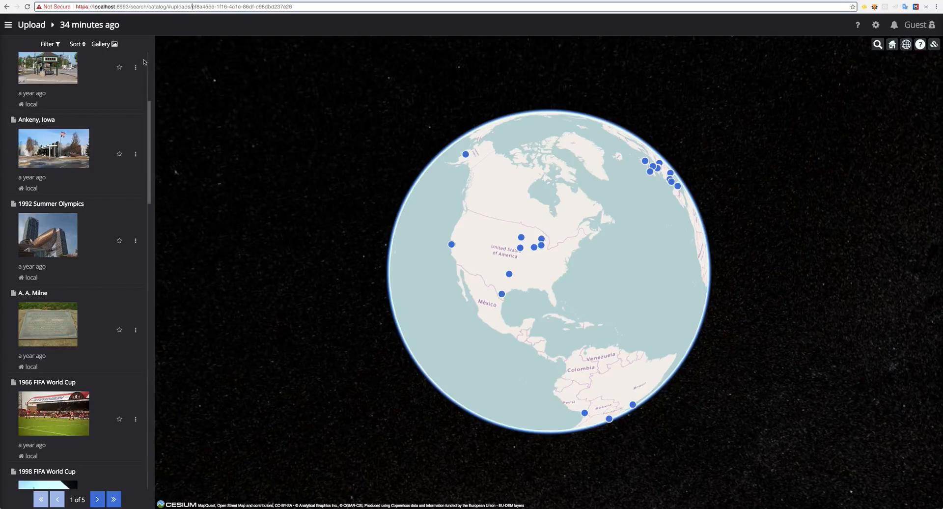
scroll(142, 62, up, 5)
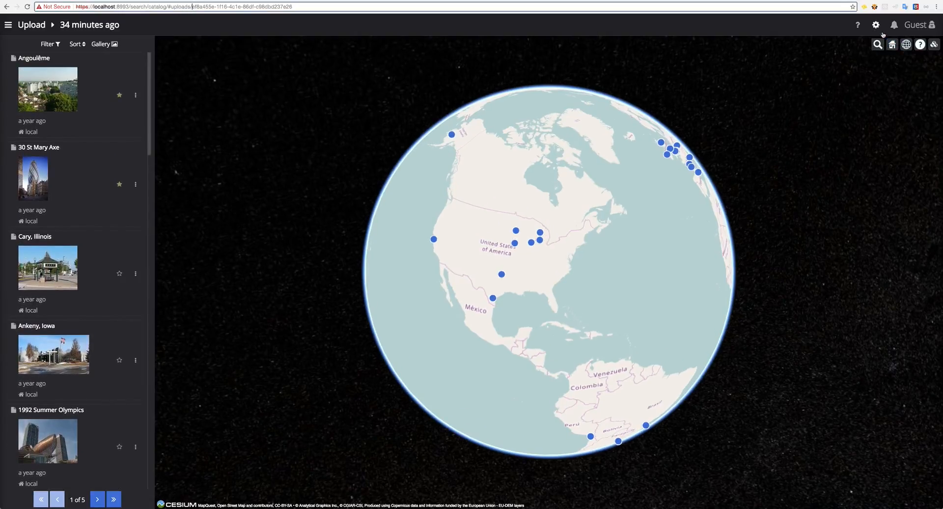
Step: Review the notification settings for persistence across sessions and expiry, and close the settings
click(876, 25)
click(877, 103)
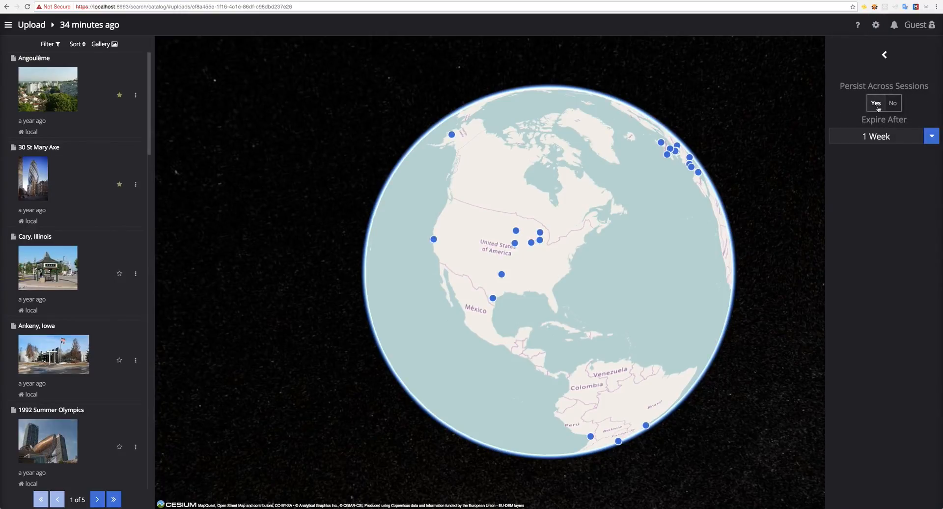
click(886, 55)
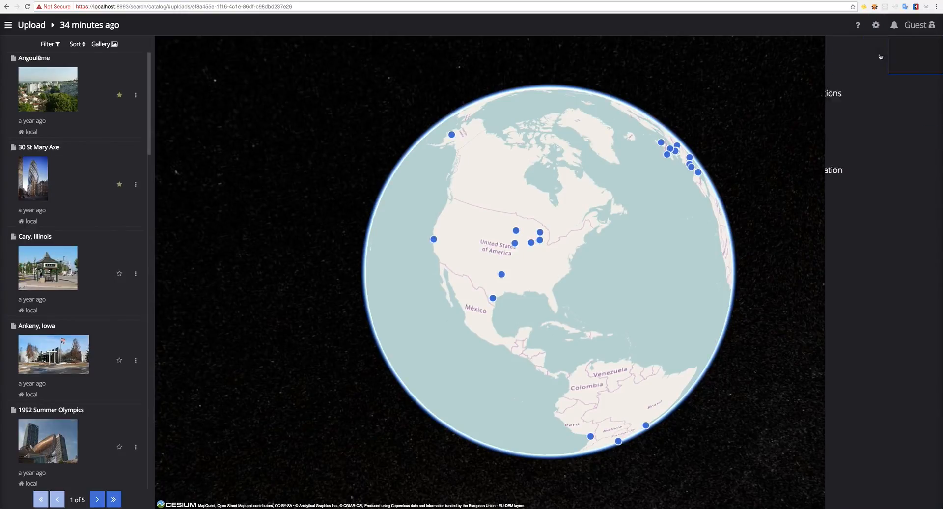
click(747, 55)
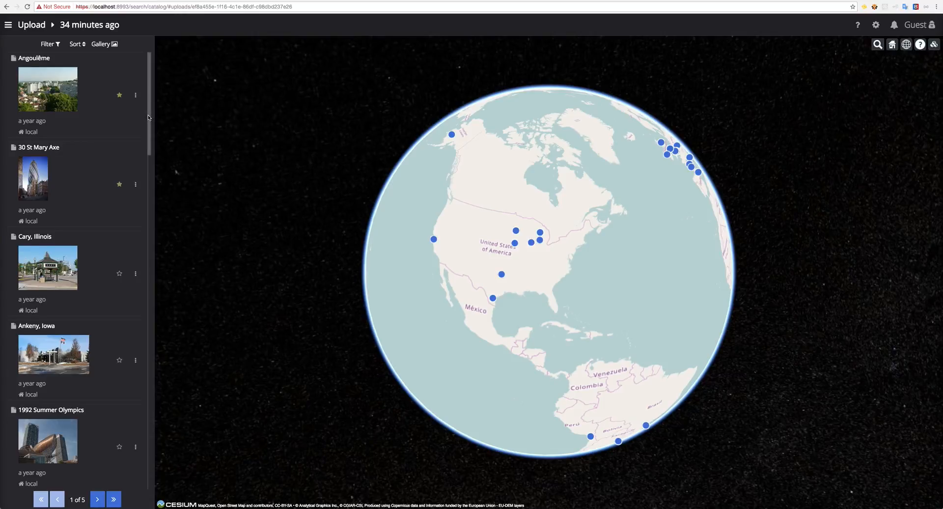
Step: Reload the upload's results from its page address and show the actions available for the Angoulême record
scroll(142, 120, down, 8)
scroll(124, 126, up, 8)
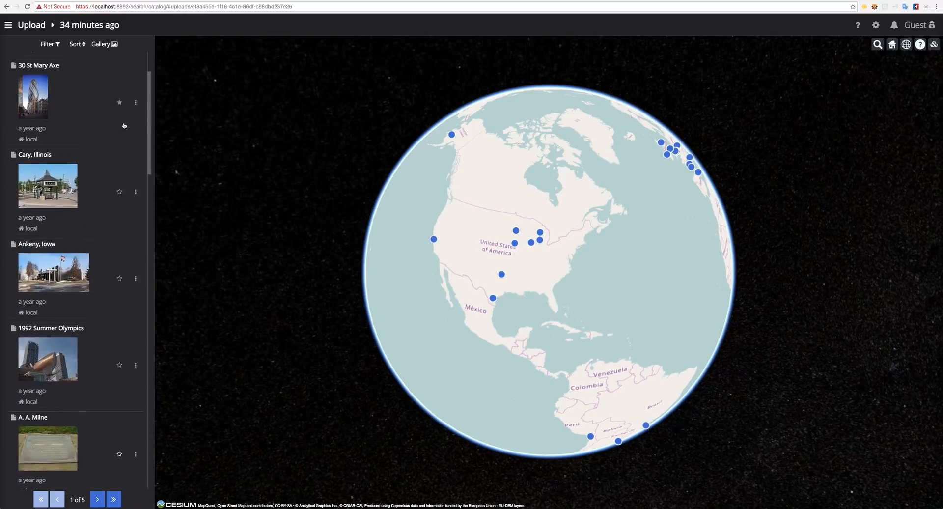
click(154, 7)
key(Return)
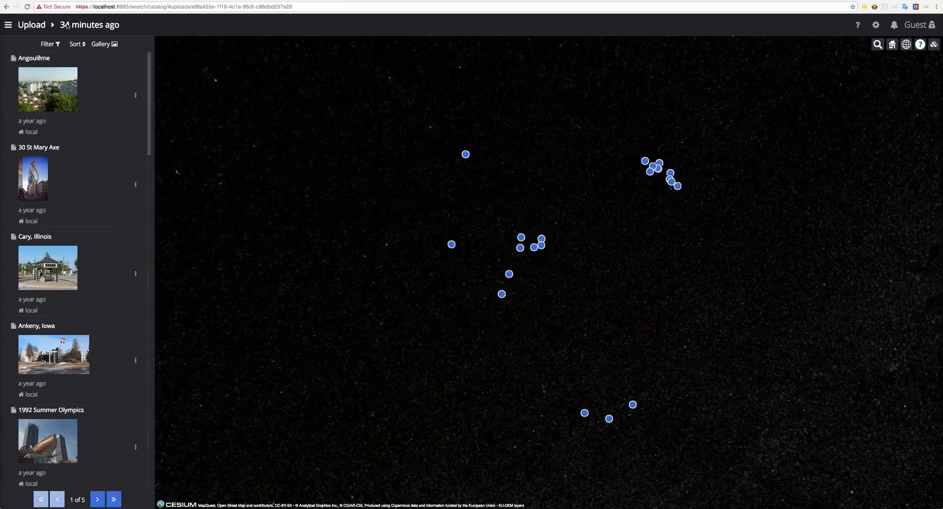
click(137, 94)
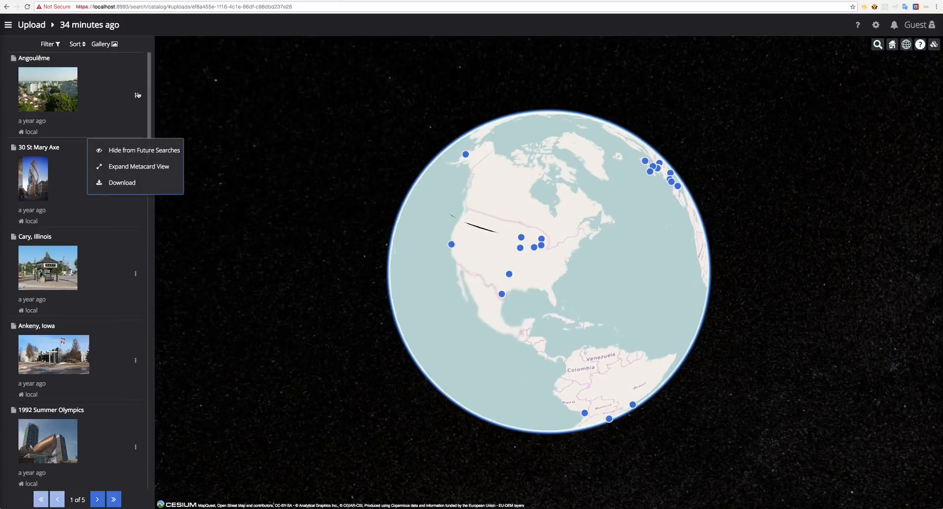
Step: Open My Custom Workspace For Cool Thingssss from the workspaces overview and return to the earlier upload through the notifications
click(8, 24)
click(58, 80)
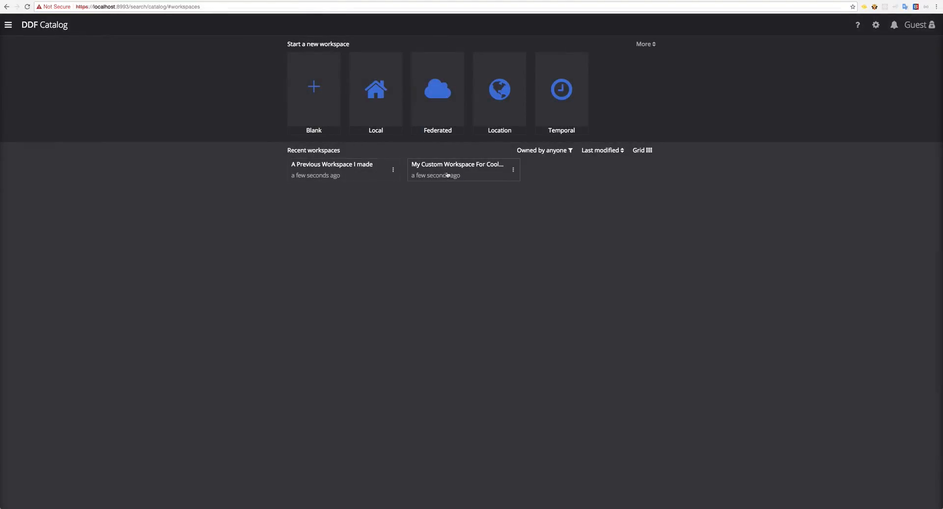
click(489, 169)
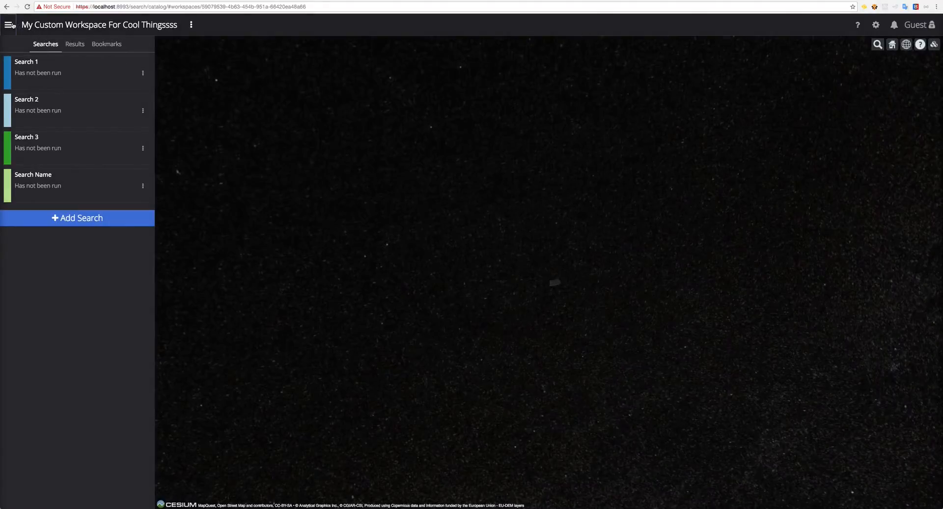
click(12, 25)
click(883, 31)
click(889, 28)
click(859, 69)
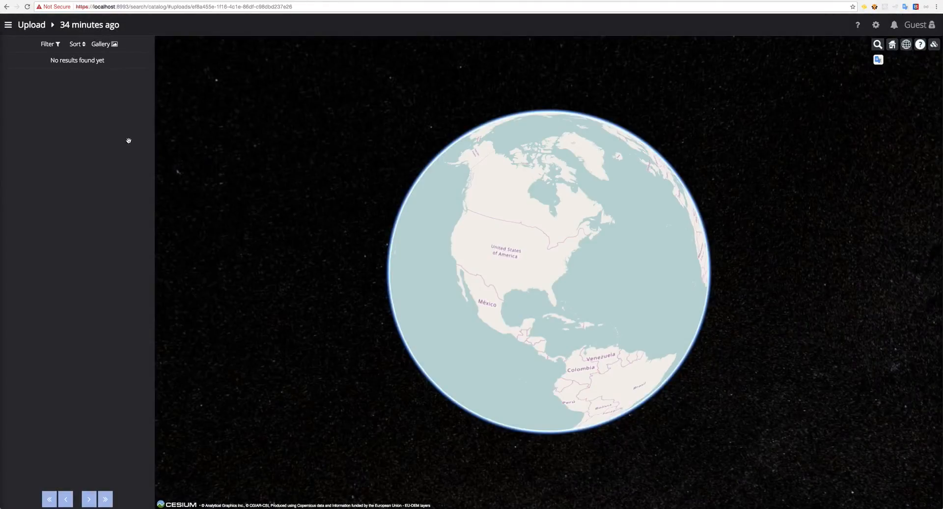
Step: Bookmark the Cary, Illinois, Ankeny, Iowa and 1992 Summer Olympics records in the upload's results
click(119, 93)
click(120, 273)
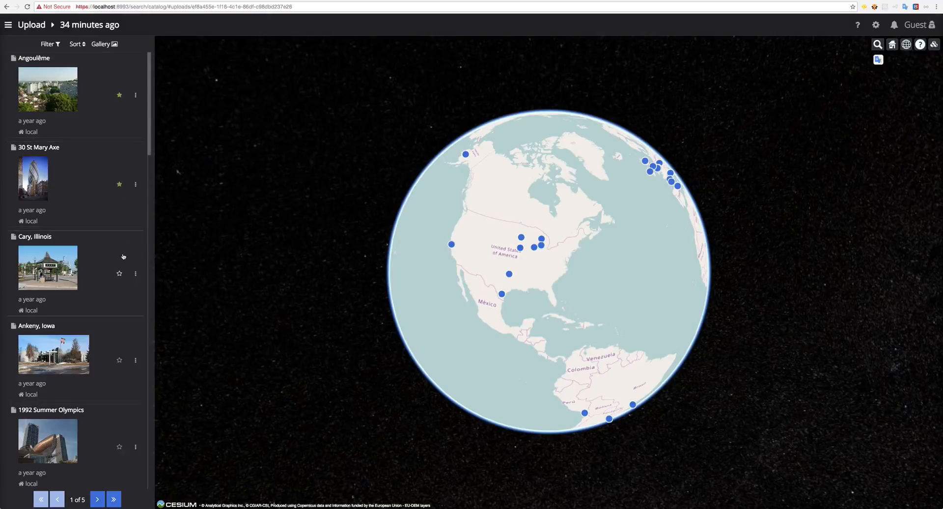
click(119, 358)
click(119, 446)
drag(482, 198, 516, 198)
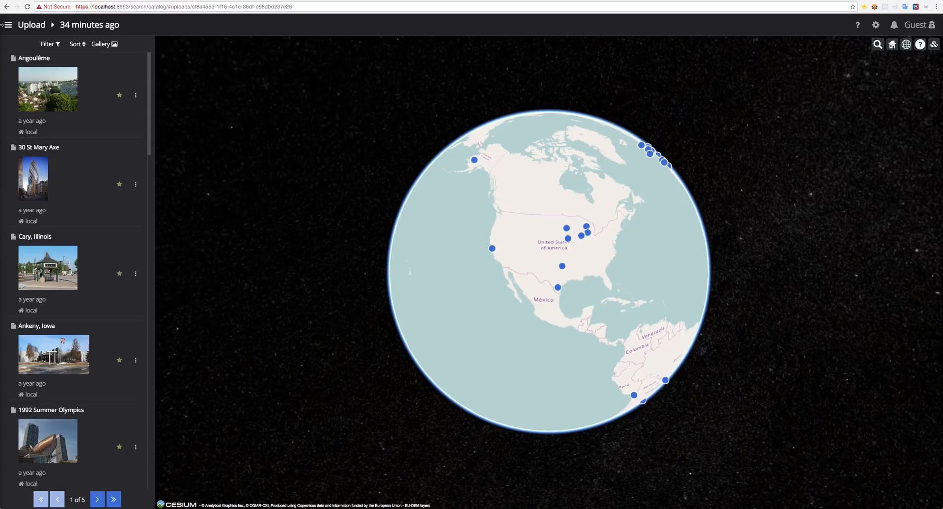
Step: Start a new upload and add six XML files, including _ras_an_Uachtar_in.xml, _rdal.xml, _resund.xml and _scar_Romero.xml
click(7, 25)
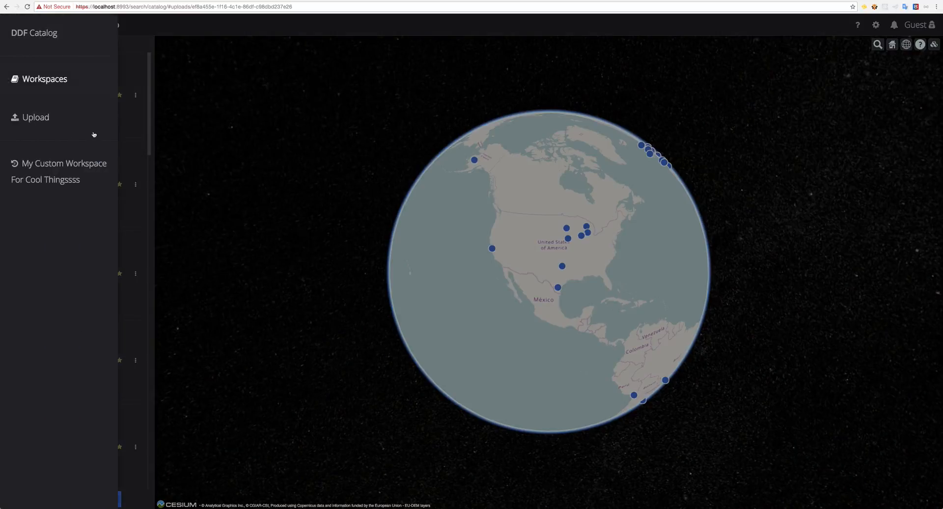
click(79, 131)
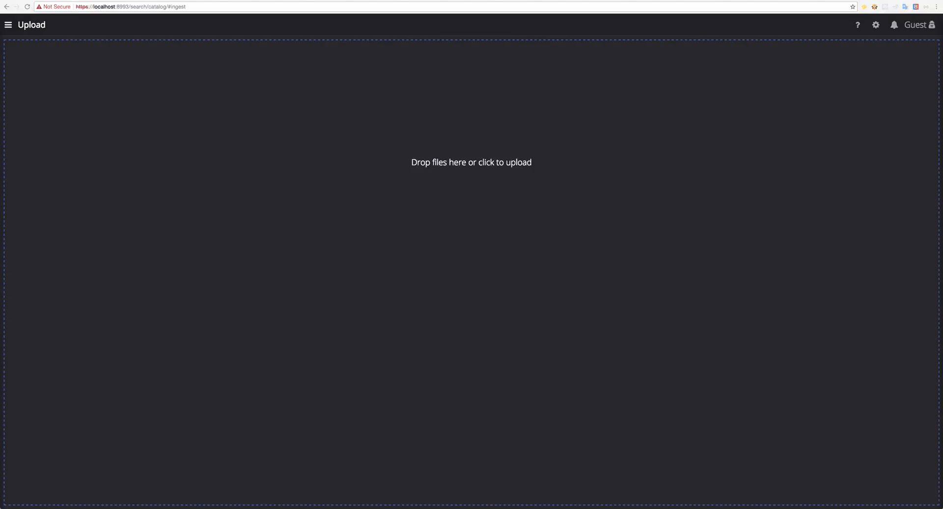
drag(4, 258, 196, 191)
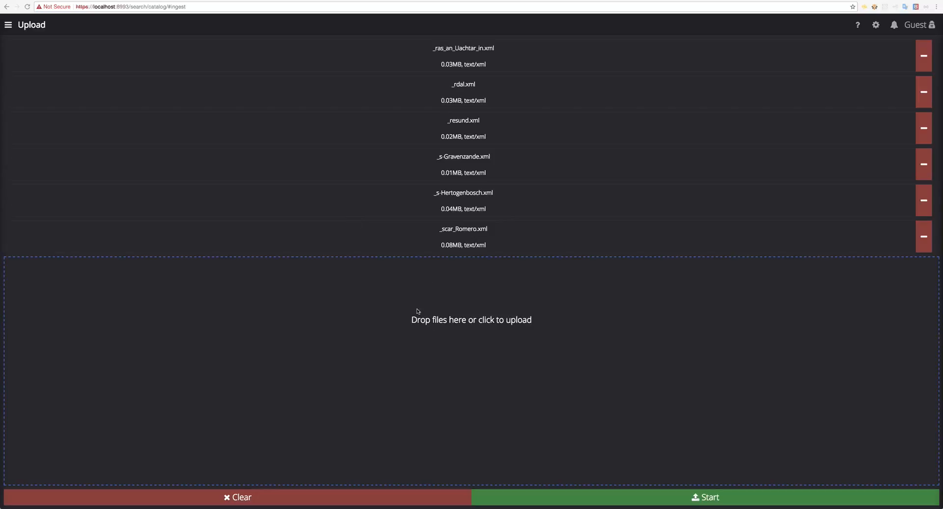
Step: Add the files from 251_Menlove_Avenue.xml through 2010_FIFA_World_Cup.xml in the articles folder to the upload list
click(357, 295)
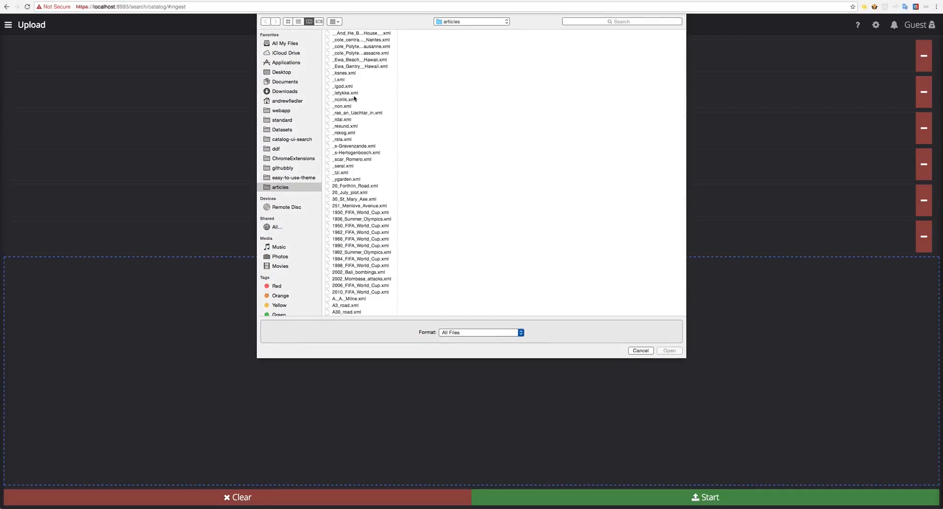
scroll(358, 236, down, 5)
scroll(364, 256, up, 5)
click(377, 292)
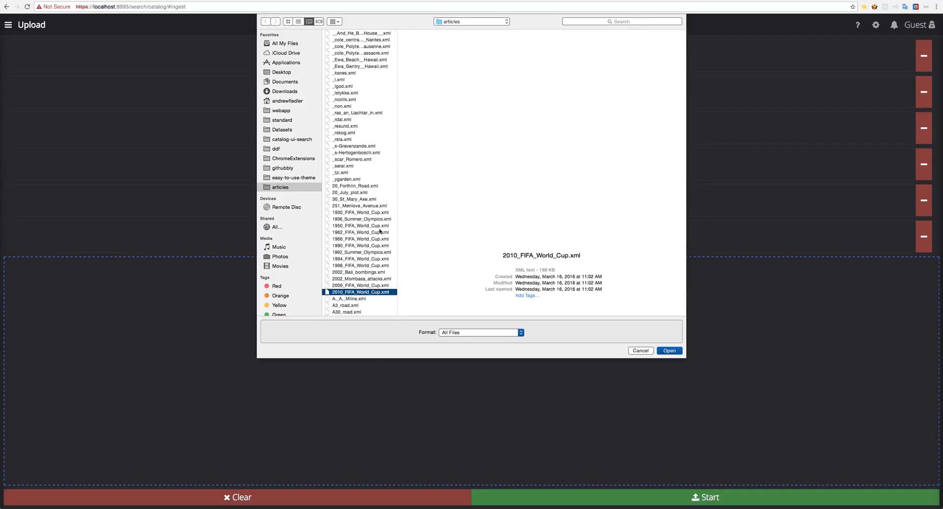
shift+click(355, 208)
key(Return)
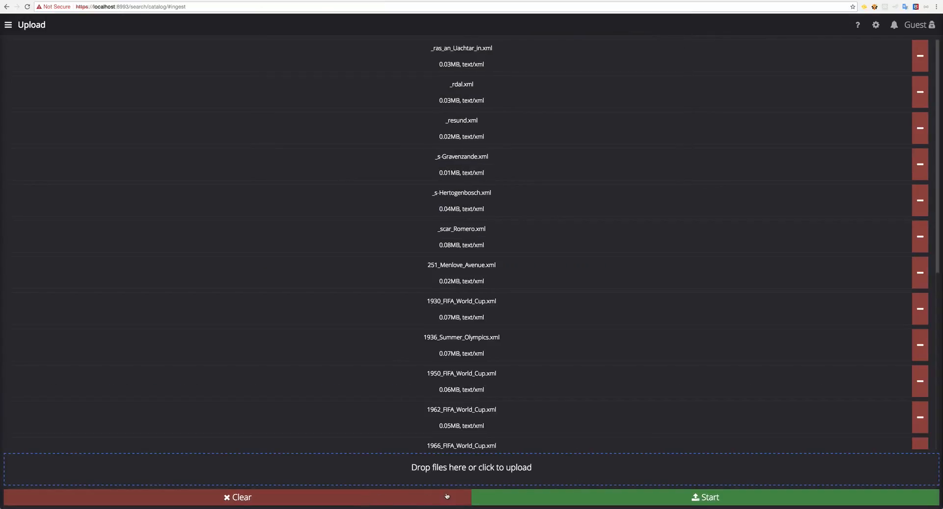
Step: Remove _ras_an_Uachtar_in.xml, _rdal.xml and _resund.xml from the upload list
click(924, 64)
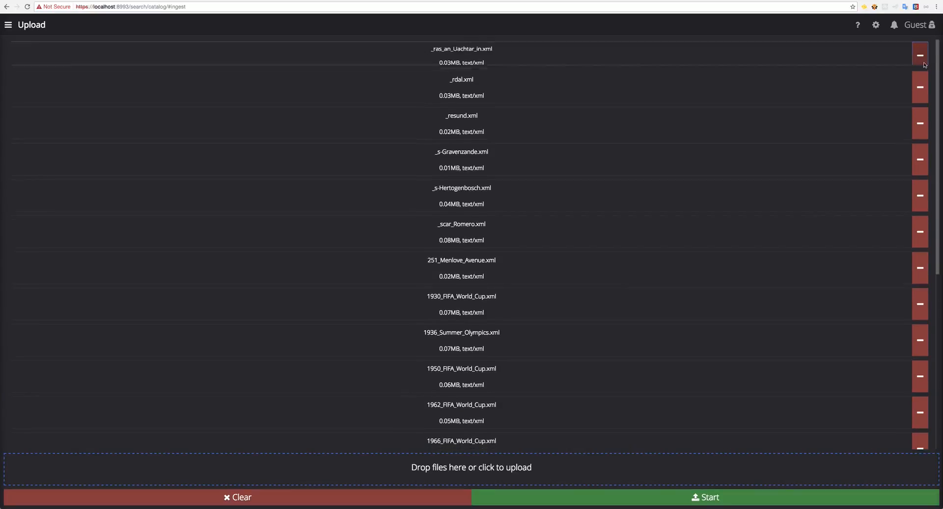
click(922, 62)
click(922, 61)
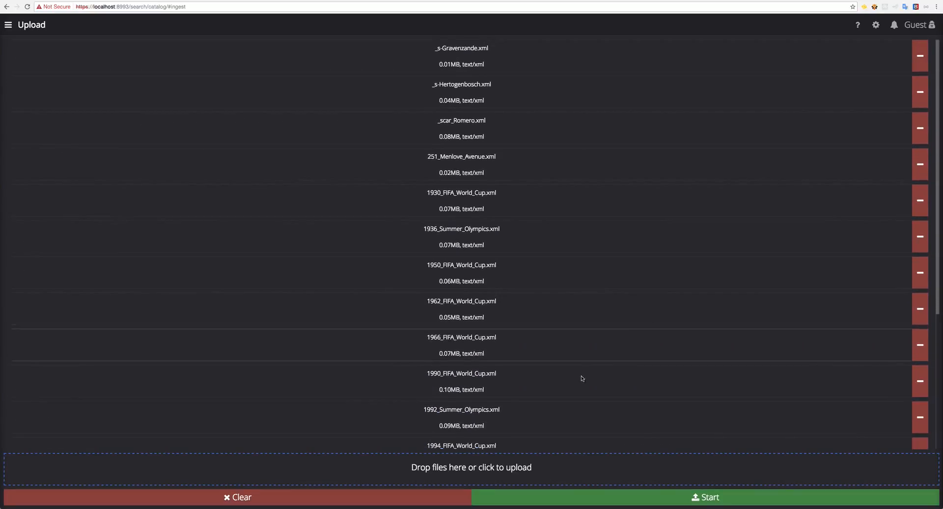
Step: Upload the listed files, removing 1990_FIFA_World_Cup.xml while the upload runs, and show the upload notifications
click(535, 503)
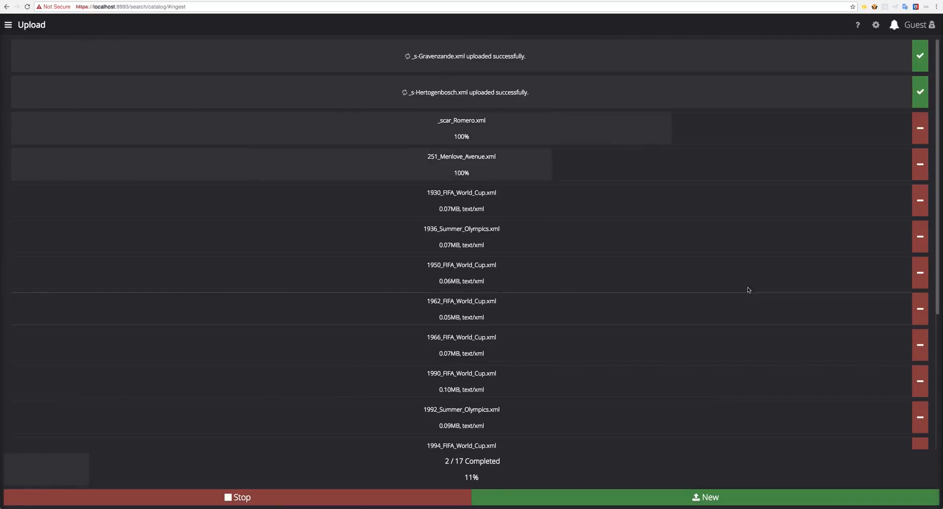
click(918, 381)
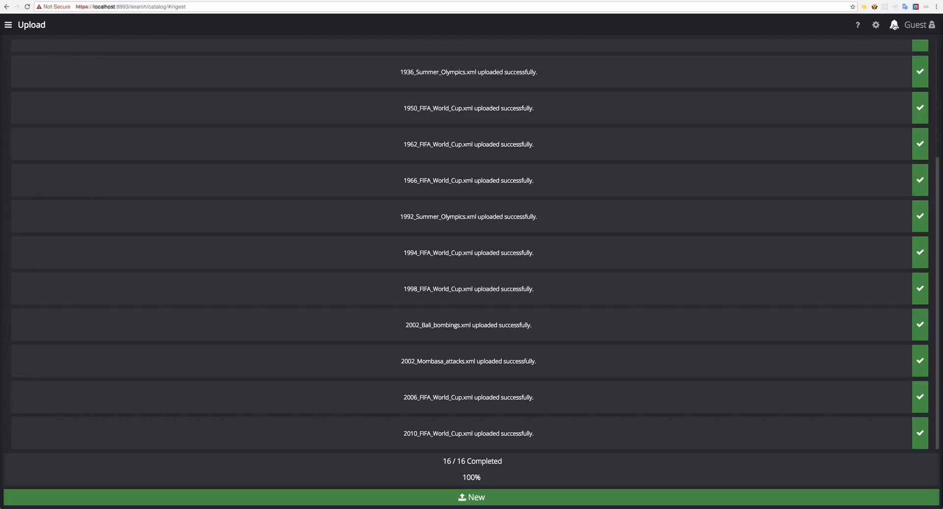
click(893, 25)
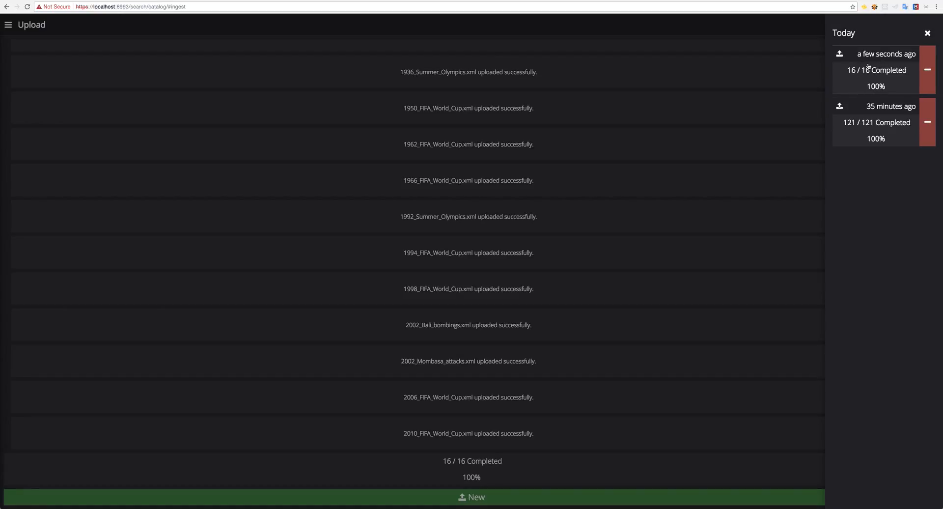
Step: Close the notifications, view the catalog record created from _s-Gravenzande.xml, and return to the upload results
click(782, 84)
scroll(553, 192, up, 5)
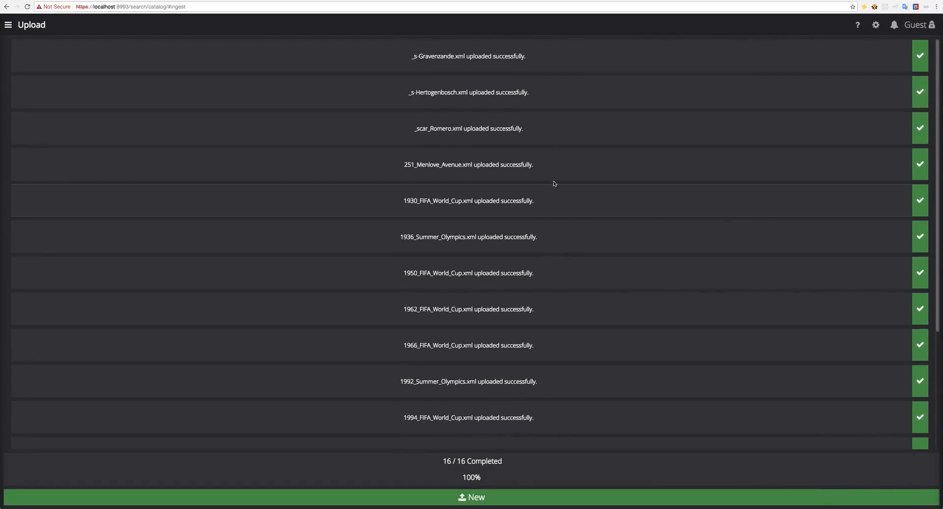
click(466, 59)
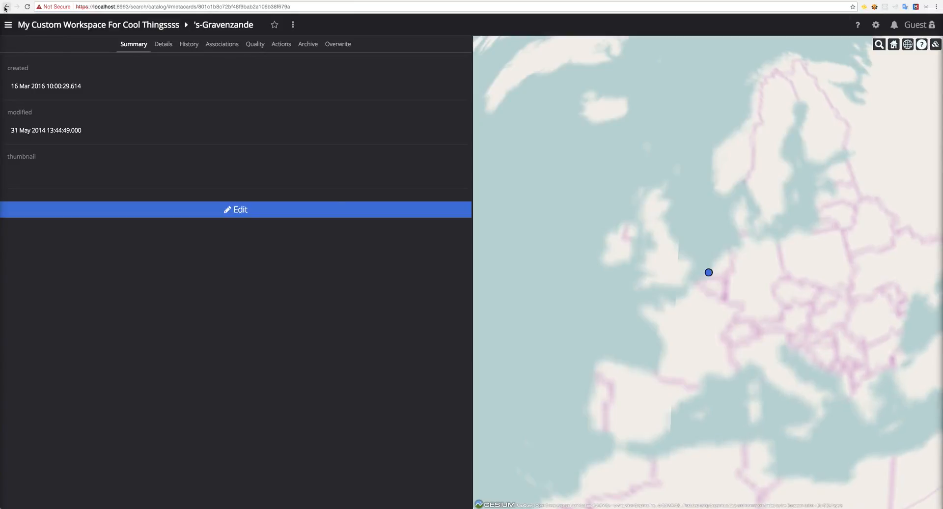
click(6, 7)
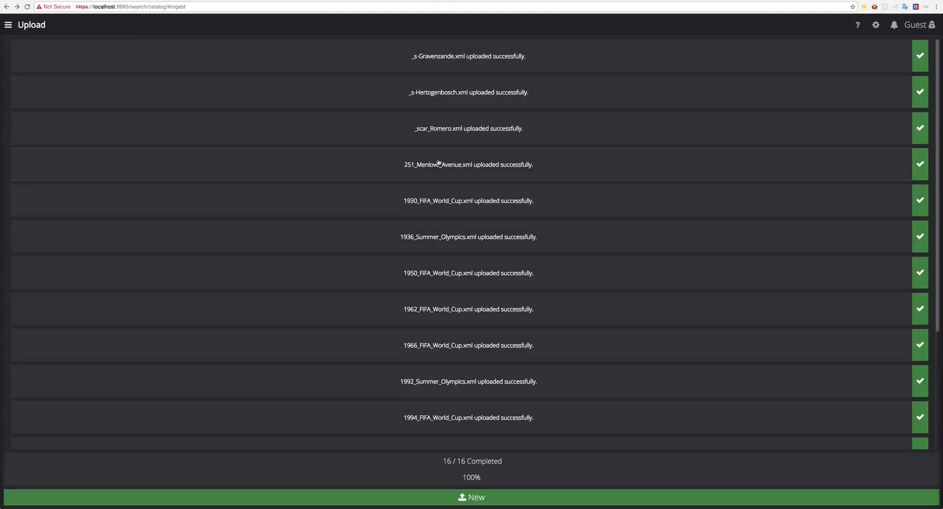
Step: Open the finished upload's own page from its completion summary and return to the upload results
scroll(441, 211, down, 3)
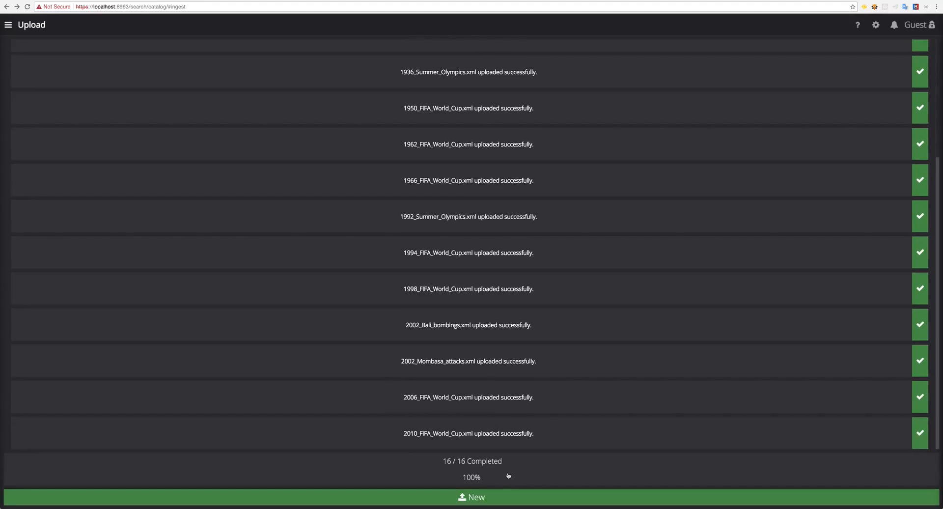
click(448, 462)
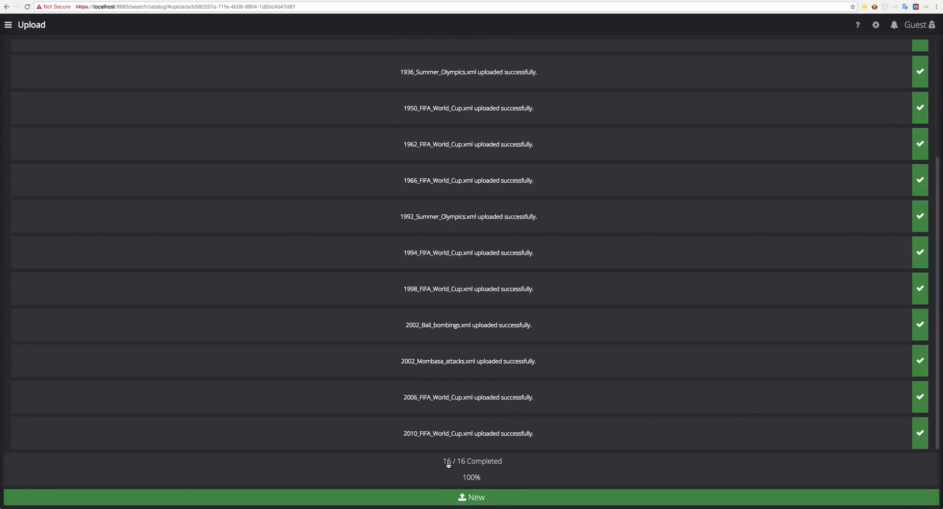
click(6, 9)
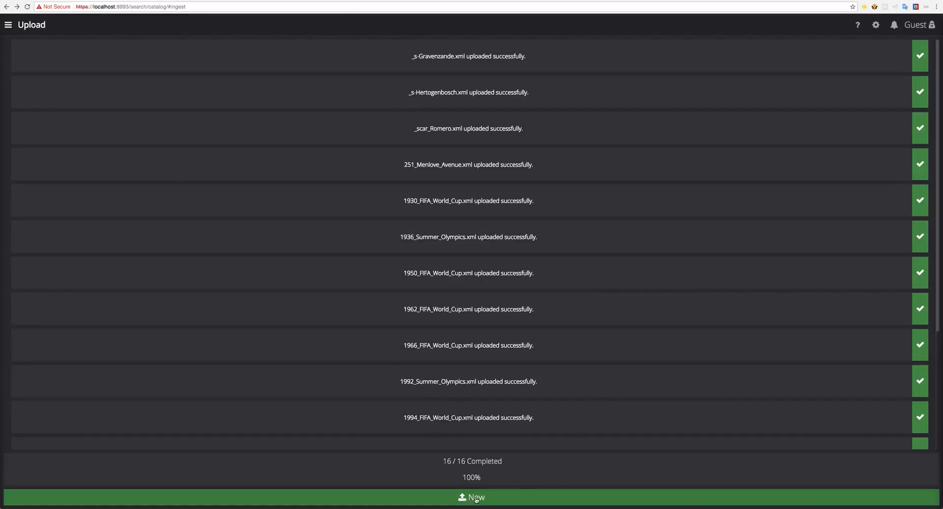
Step: Start a new, empty upload and dismiss both upload notifications listed under Today
click(475, 498)
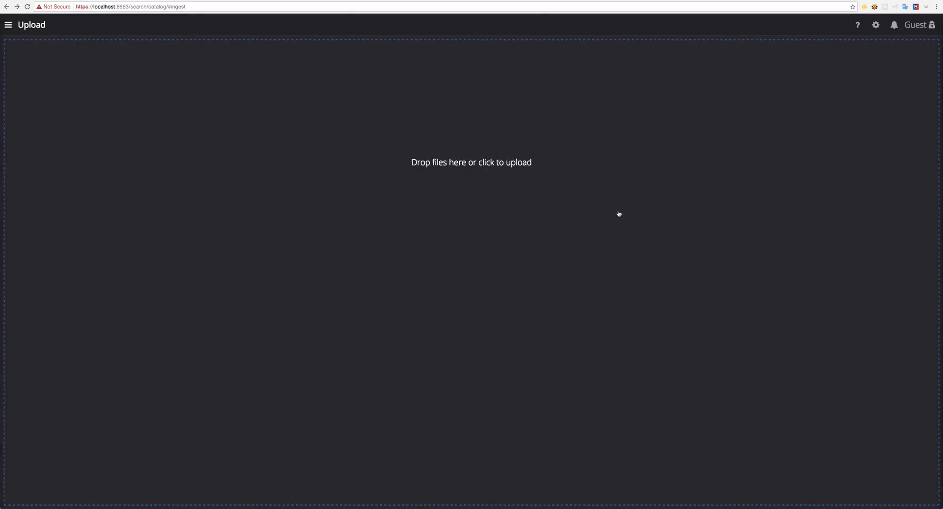
click(894, 24)
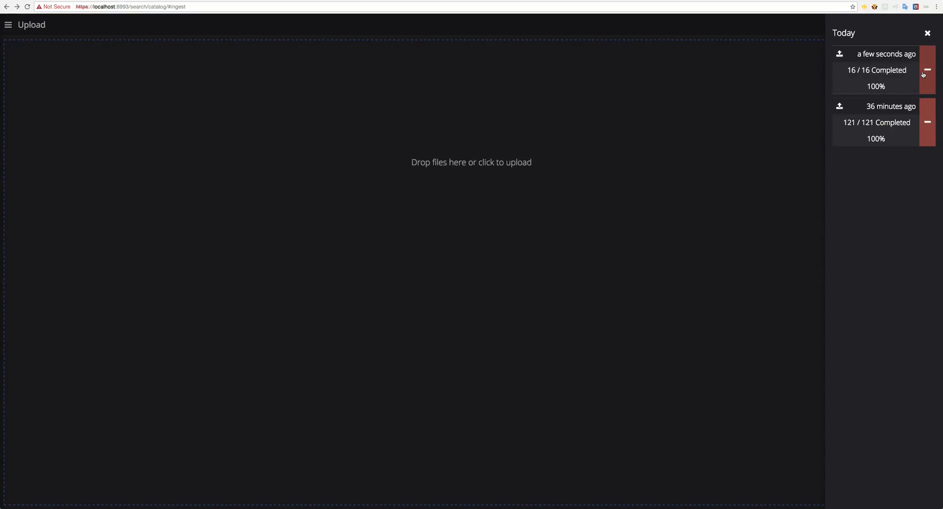
click(929, 62)
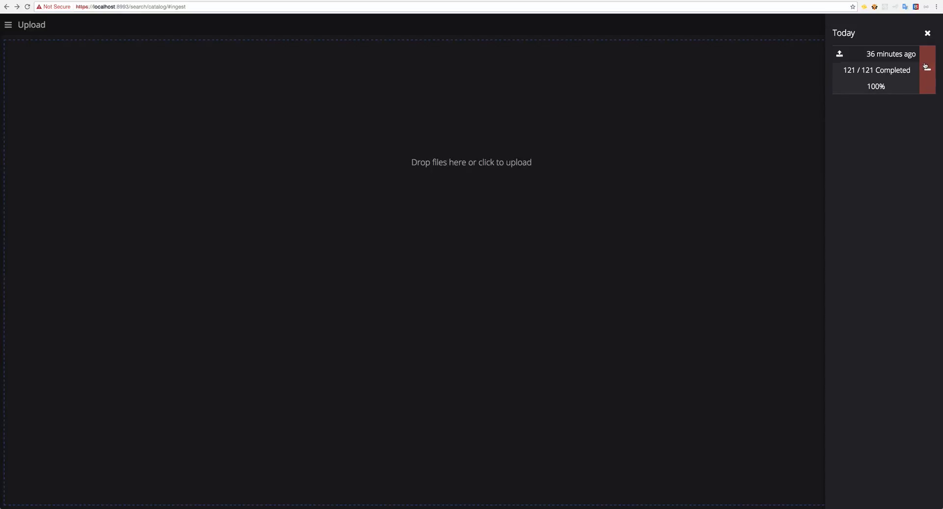
click(927, 33)
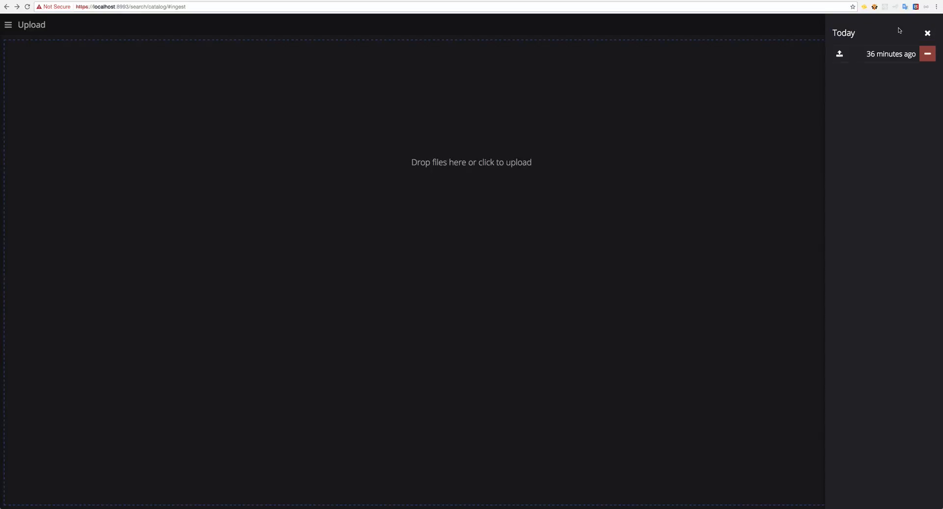
click(789, 77)
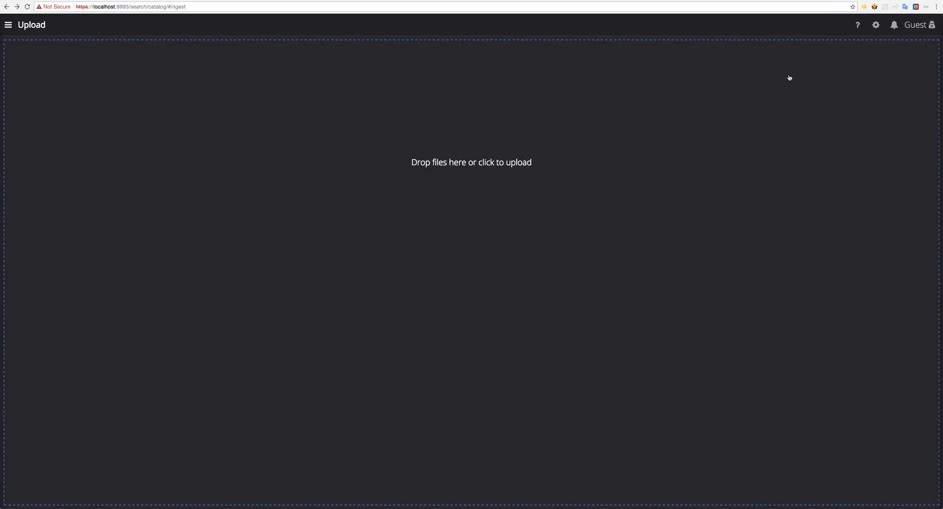
Step: Open the workspace "A Previous Workspace I made" from the workspaces overview
click(7, 25)
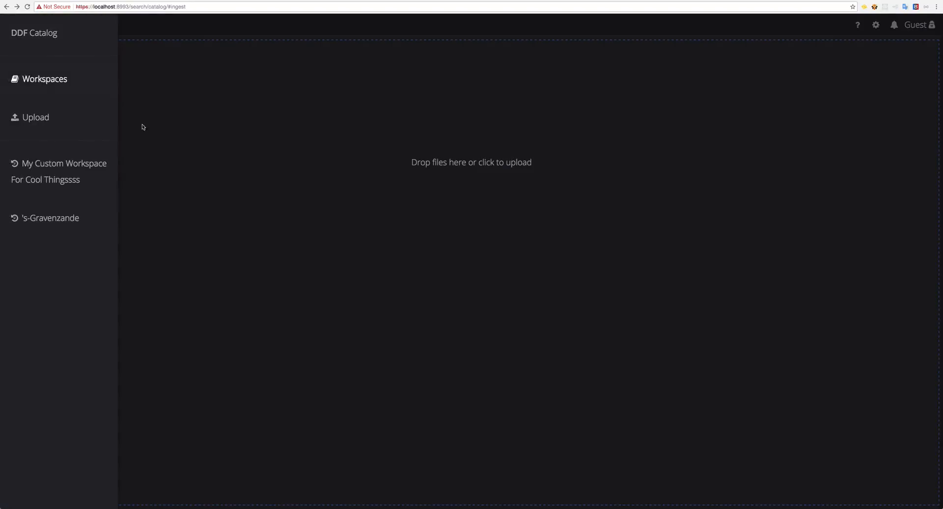
click(91, 86)
click(372, 170)
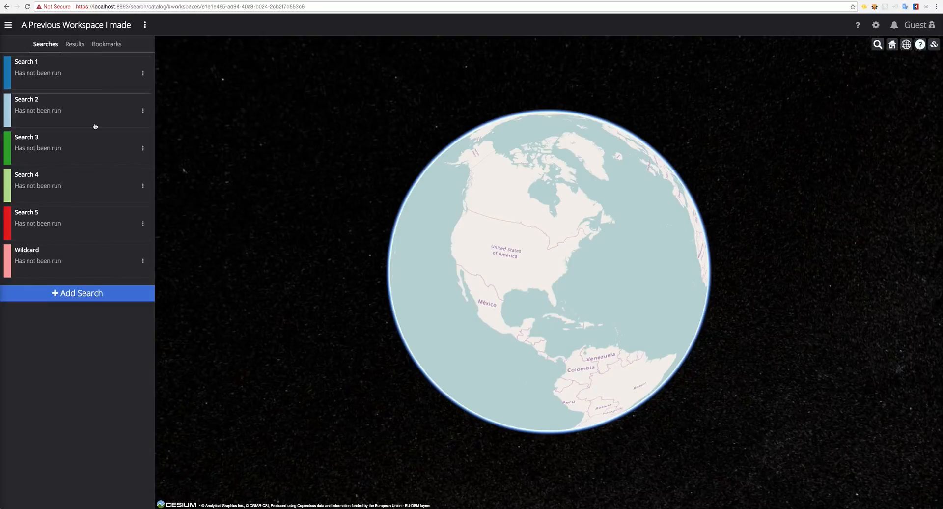
Step: Review the notification frequency of Search 1 and check the list of notifications
click(69, 73)
click(372, 60)
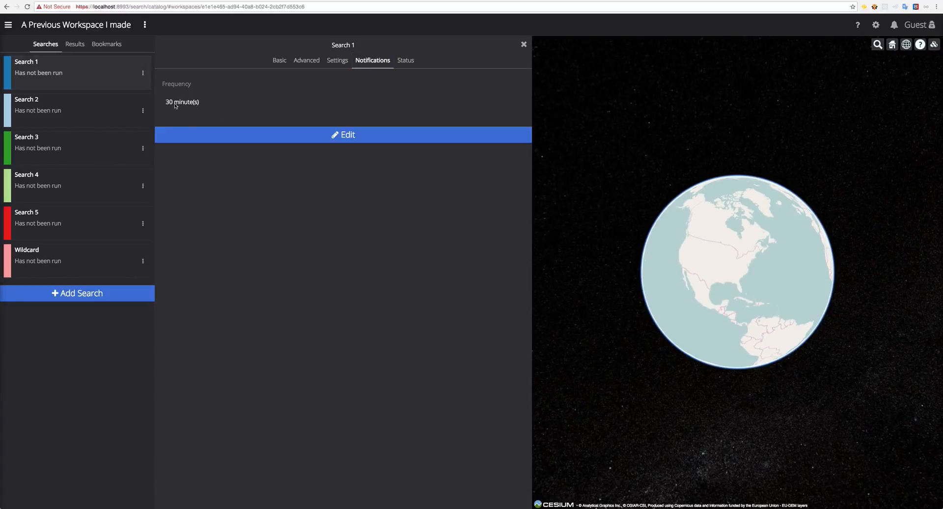
click(891, 34)
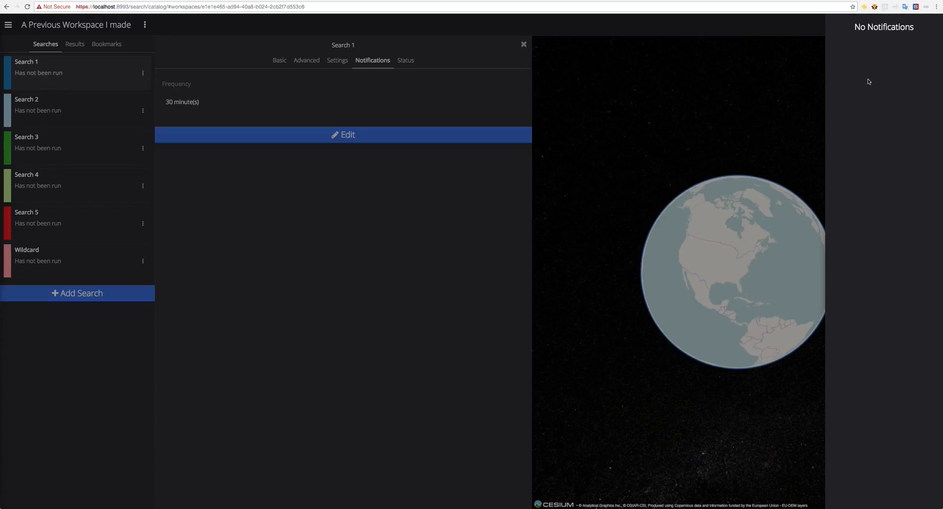
click(770, 77)
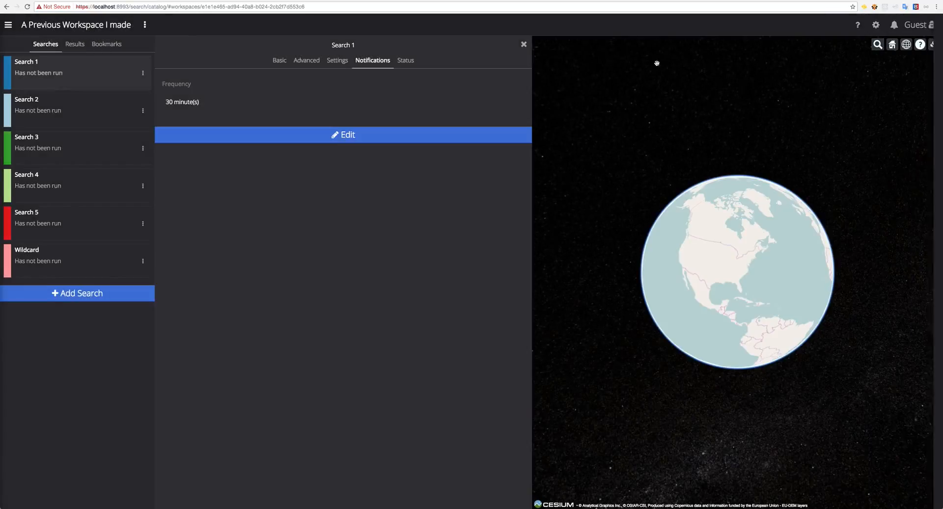
Step: Close the Search 1 details and return to the workspaces overview
click(523, 45)
click(426, 44)
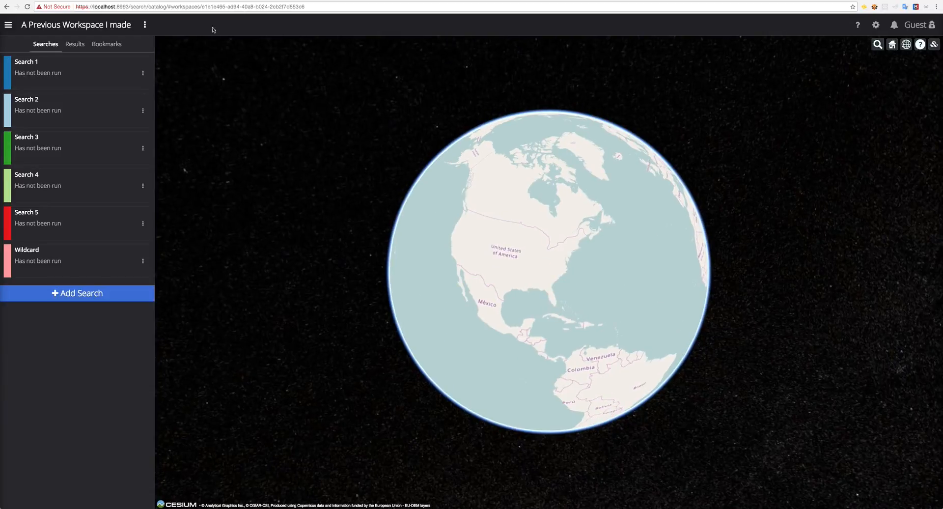
click(8, 25)
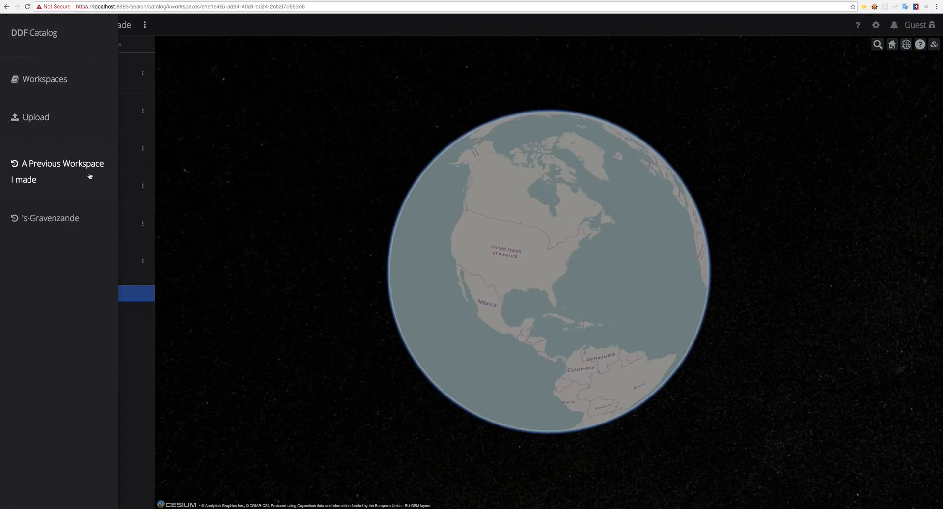
click(63, 88)
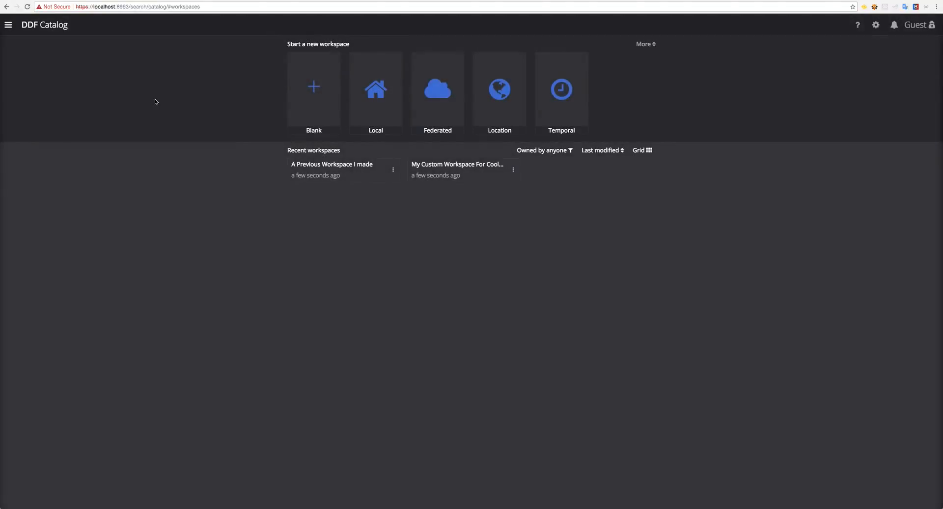